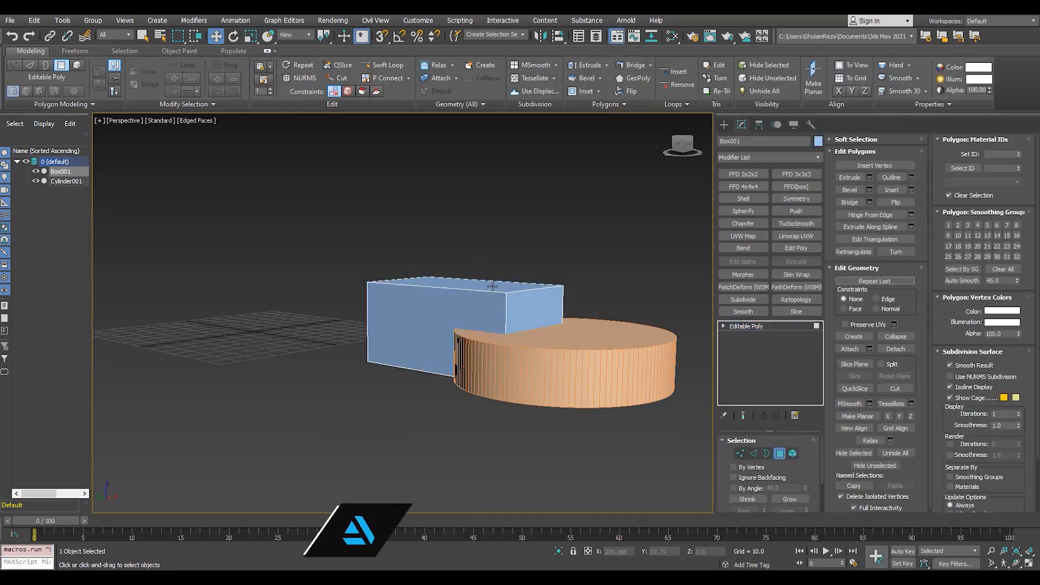
Adjust the box's thickness by moving its top and bottom polygons along Z.
click(467, 285)
drag(463, 247, 466, 303)
alt+middle_drag(484, 298, 507, 353)
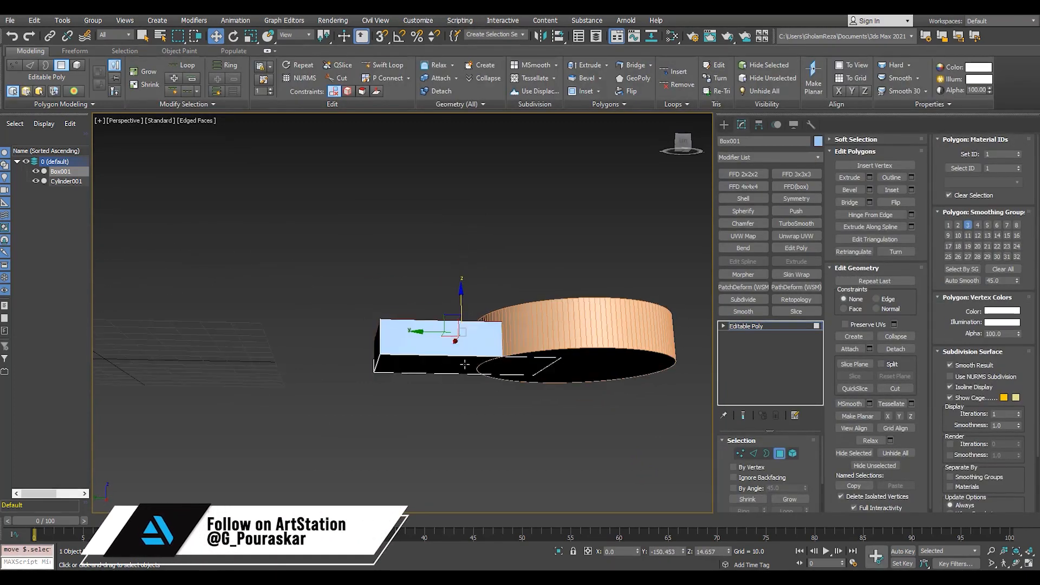
click(467, 361)
drag(463, 331, 467, 321)
alt+middle_drag(505, 346, 471, 360)
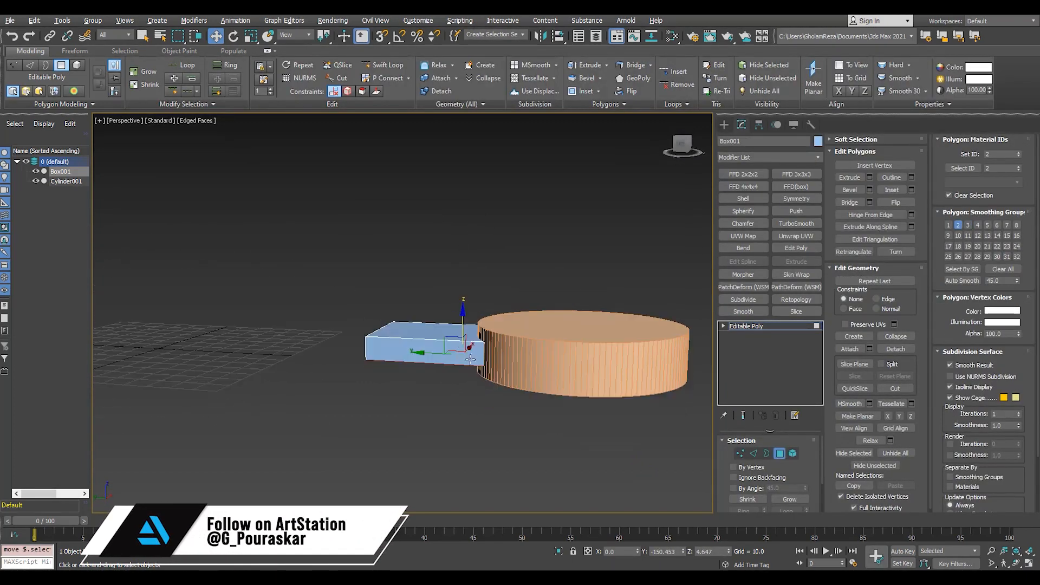
click(464, 331)
drag(464, 303, 472, 276)
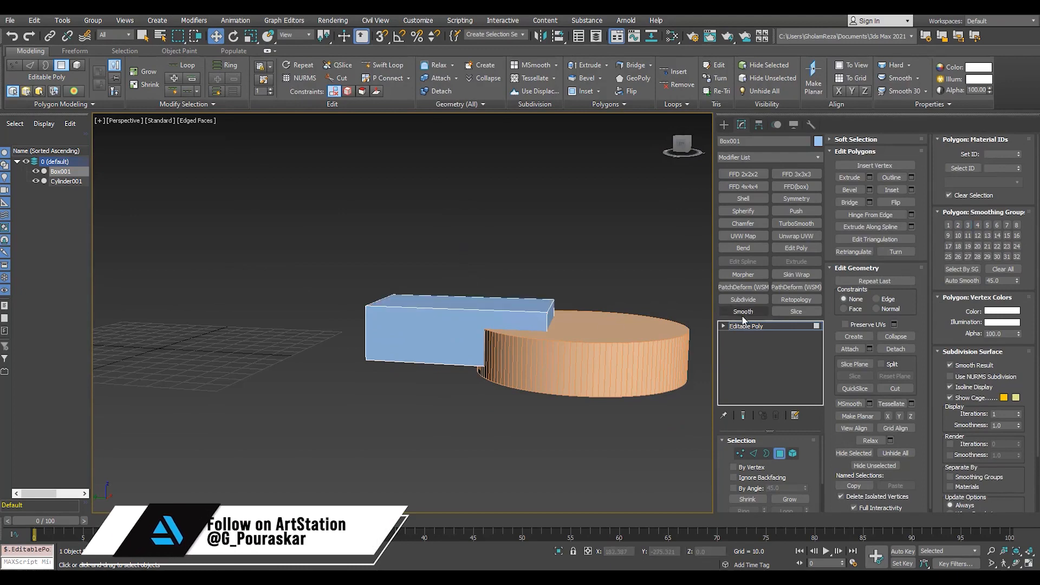
Increase the cylinder's height so it stands above the box.
click(615, 326)
drag(806, 467, 815, 418)
Delete the box's end polygon on the side facing away from the cylinder.
alt+middle_drag(422, 329, 449, 372)
click(441, 364)
key(4)
click(377, 366)
key(Delete)
Extend the box's open border outward with new polygons and scale it up to form a flared section.
key(3)
click(377, 366)
shift+drag(398, 347, 290, 364)
key(r)
drag(343, 385, 369, 444)
Extend the widened border straight out along Y to add a short constant-width section.
alt+middle_drag(421, 395, 473, 346)
key(w)
shift+drag(473, 344, 407, 327)
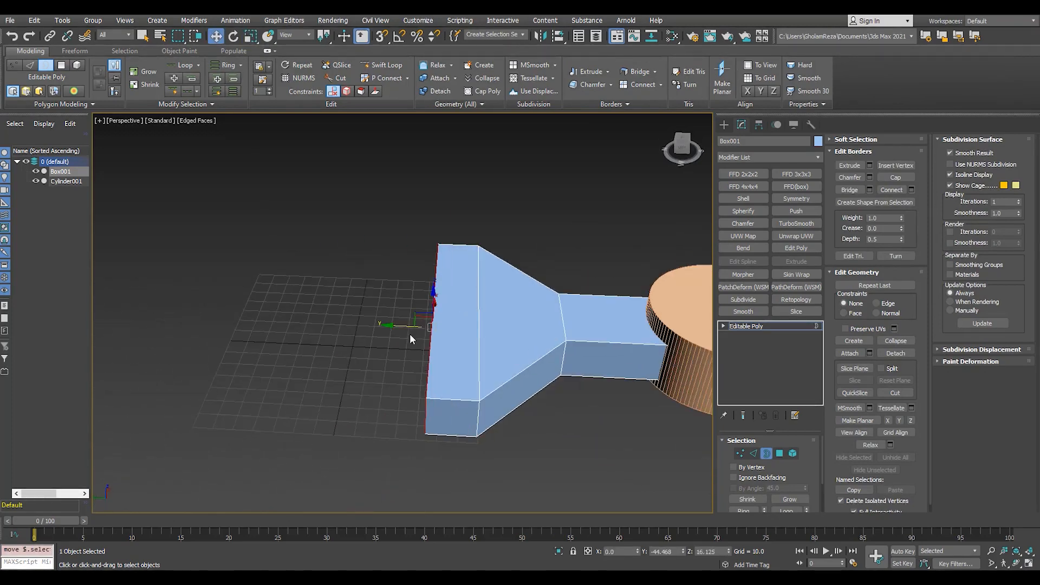
Bevel the two side polygons of the wide section outward with height 22.633 and outline 0.
alt+middle_drag(411, 337, 439, 253)
key(4)
ctrl+click(435, 240)
key(ctrl+shift+b)
right_click(411, 351)
drag(411, 335, 410, 309)
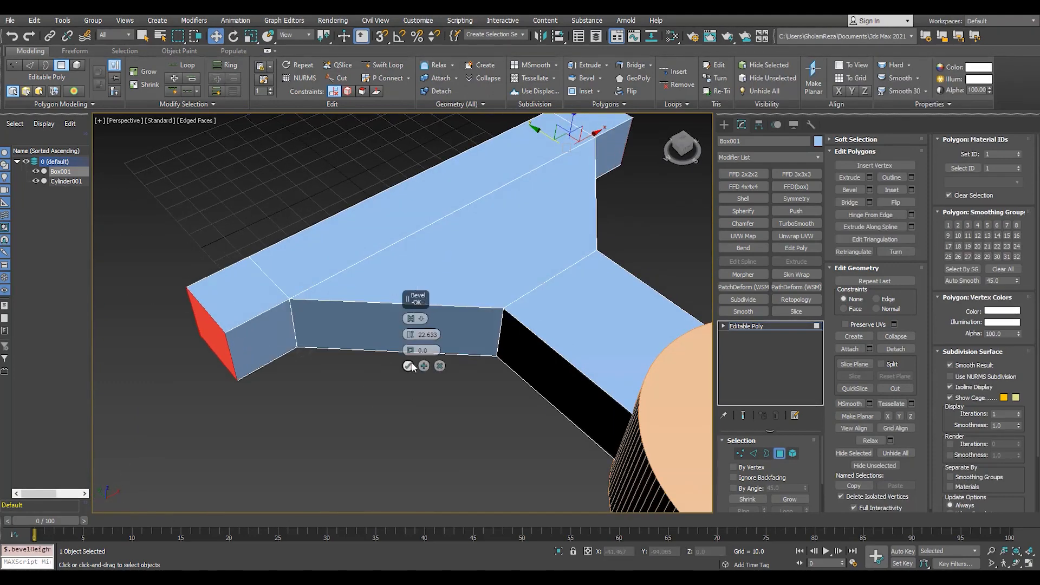
click(411, 364)
Delete the two beveled end polygons on the open side of the wide section.
scroll(396, 345, down, 4)
alt+middle_drag(397, 345, 238, 241)
click(335, 271)
ctrl+click(485, 212)
key(Delete)
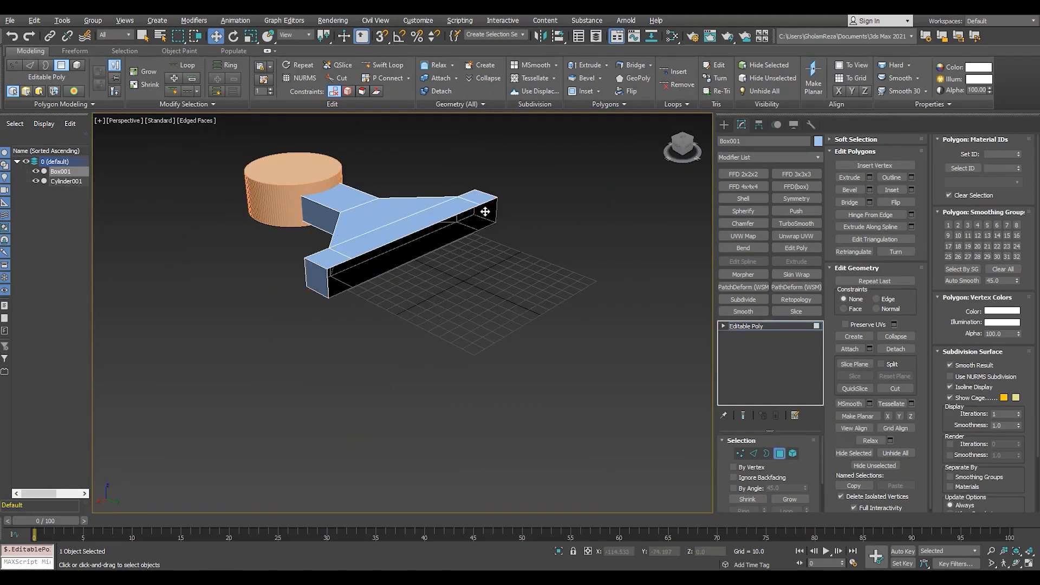
Extend the open border along Y to the grid's centre line with snapping.
key(3)
click(485, 211)
shift+drag(455, 255, 397, 316)
key(s)
alt+middle_drag(397, 316, 356, 331)
In the top view, shift the shoulder and neck vertices of the flared section along Y.
key(t)
scroll(356, 332, down, 4)
key(1)
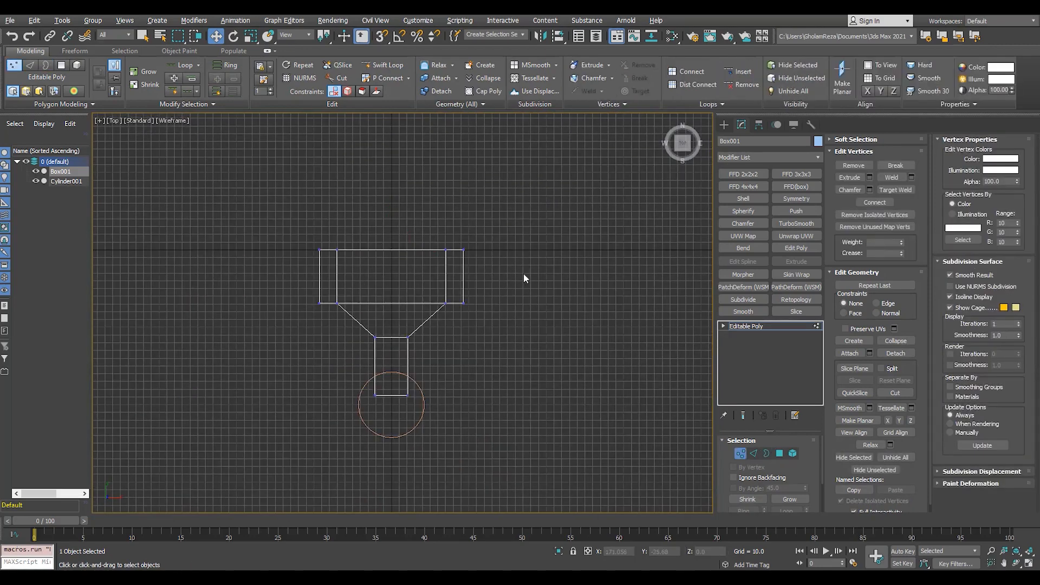
drag(523, 274, 293, 354)
scroll(368, 331, up, 2)
drag(402, 275, 432, 295)
key(p)
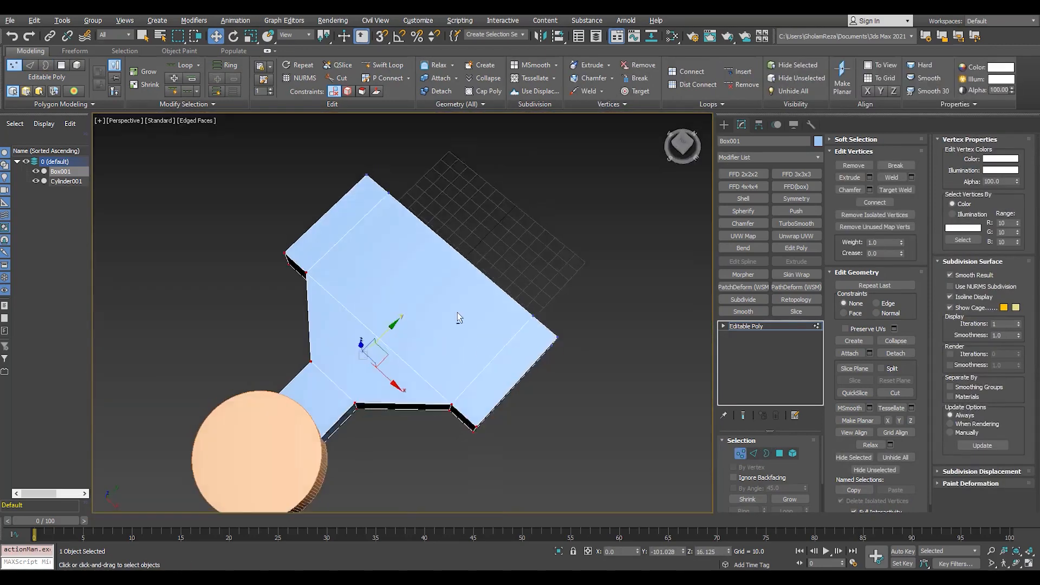
Add a Symmetry modifier to the box, mirrored on the Y axis with Flip enabled.
alt+middle_drag(457, 312, 347, 331)
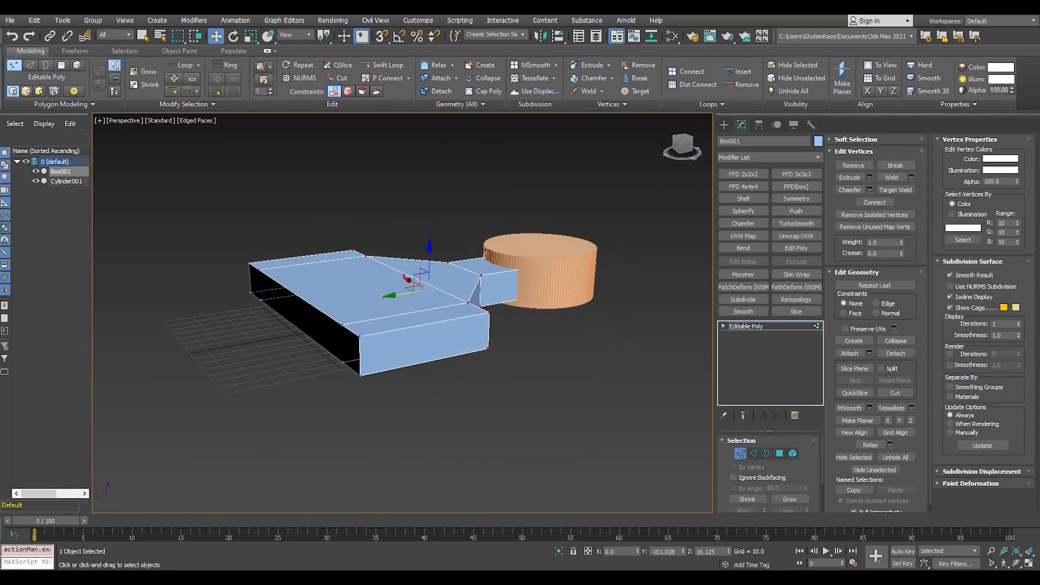
alt+middle_drag(479, 314, 398, 342)
key(alt+w)
middle_click(339, 191)
key(alt+w)
middle_drag(384, 226, 392, 305)
key(2)
click(795, 200)
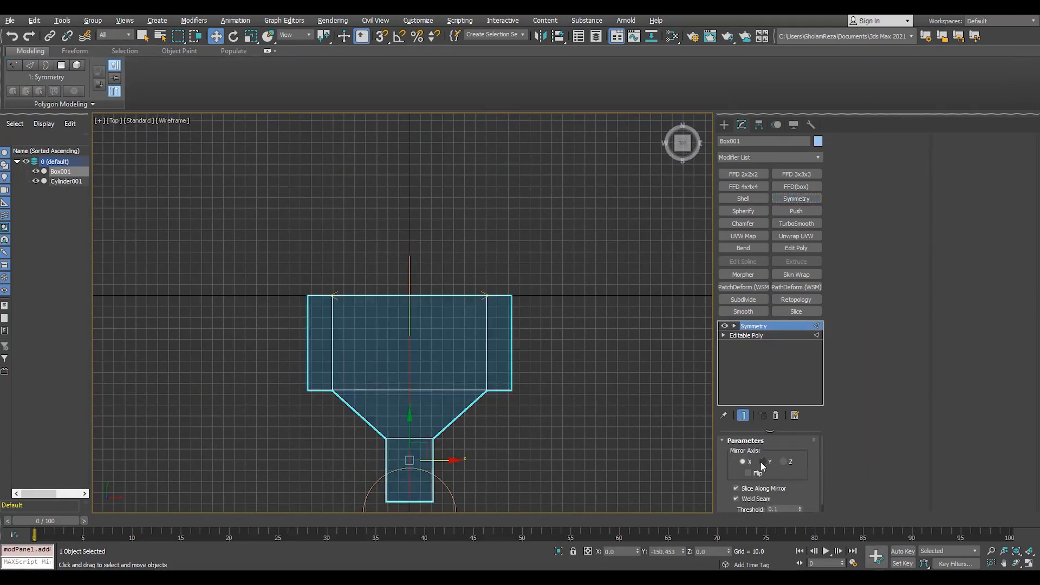
click(763, 462)
click(758, 474)
scroll(479, 350, down, 2)
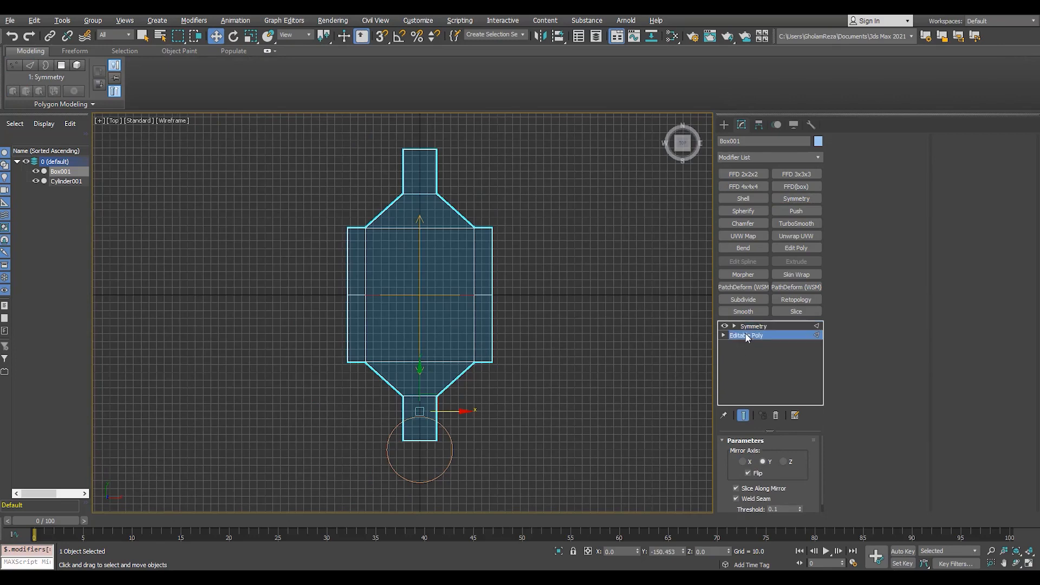
Move the vertices at the arm's narrow end down along Y in Editable Poly to lengthen the taper.
scroll(425, 415, up, 2)
middle_drag(431, 434, 446, 373)
key(1)
drag(371, 495, 482, 317)
middle_drag(438, 344, 452, 250)
drag(449, 246, 459, 377)
click(774, 335)
click(407, 331)
click(487, 270)
middle_drag(495, 260, 451, 431)
click(648, 360)
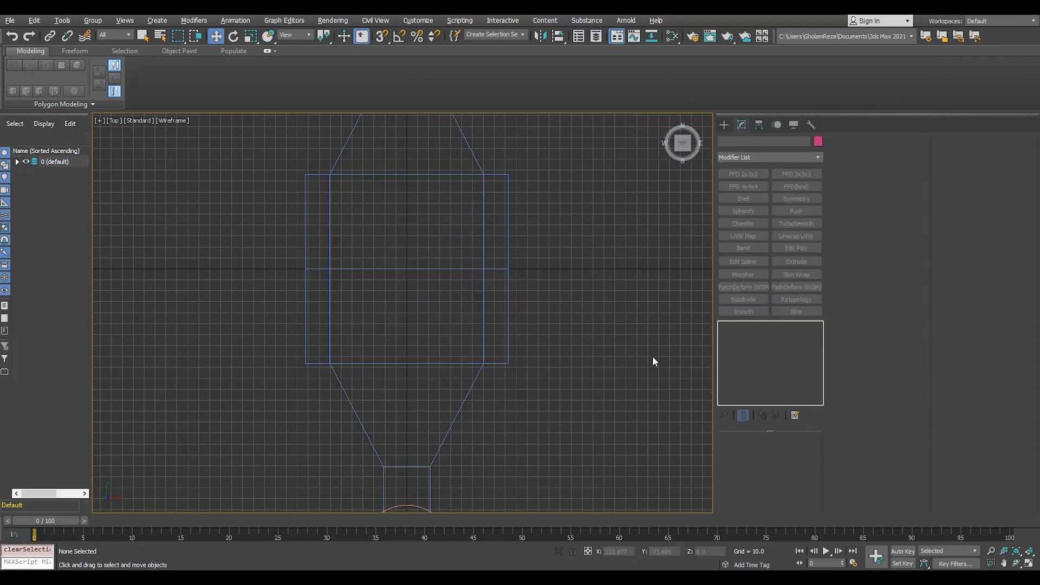
Draw a circle spline at the middle of the body in the top view.
click(726, 125)
click(735, 140)
click(746, 210)
scroll(412, 269, up, 3)
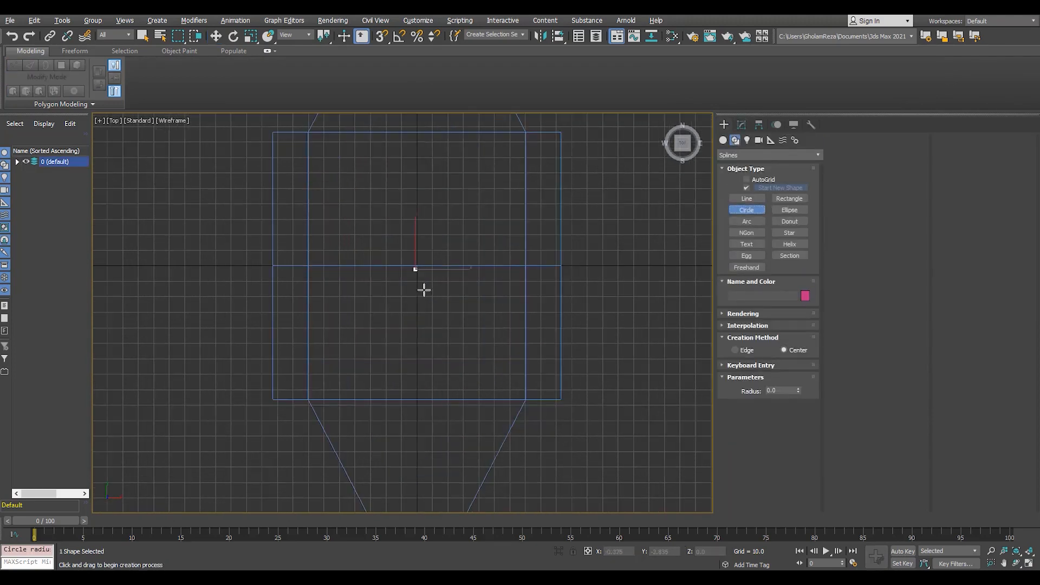
drag(415, 269, 450, 302)
Align the circle's centre with the grid origin using snapping.
right_click(420, 237)
drag(418, 233, 419, 229)
key(s)
drag(403, 269, 421, 371)
key(s)
click(453, 359)
middle_drag(470, 353, 461, 346)
Draw a rectangle spline over the body's lower-right quarter, overlapping the circle at its upper-left corner.
click(789, 198)
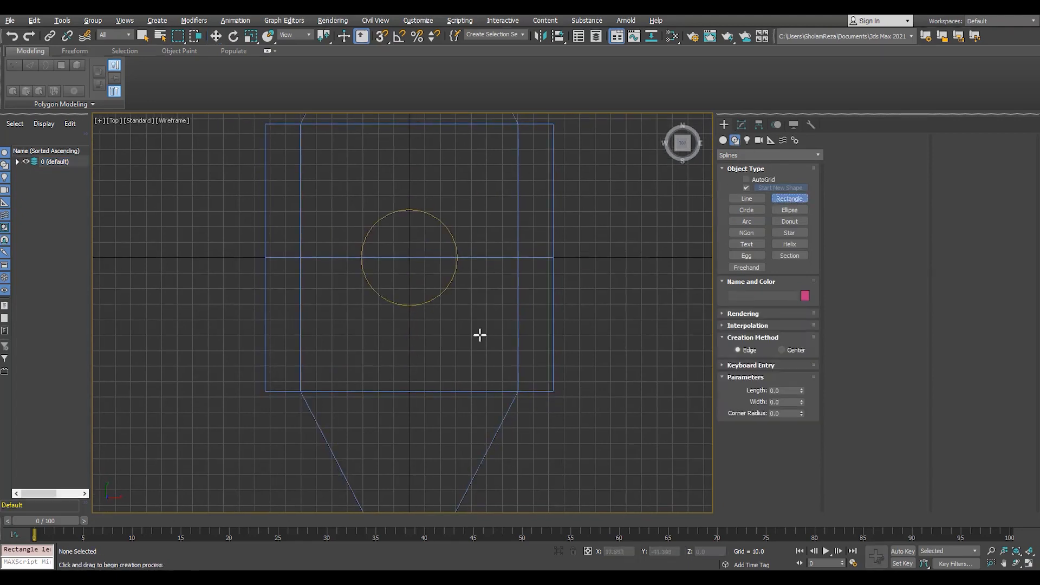
scroll(482, 342, up, 2)
drag(518, 223, 374, 398)
right_click(499, 206)
key(1)
middle_drag(519, 278, 518, 286)
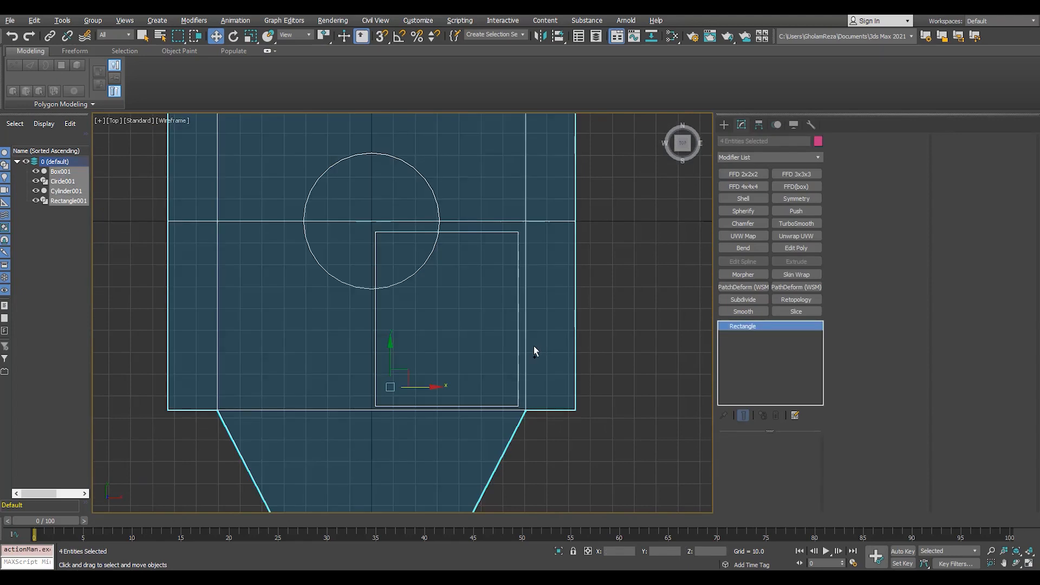
Convert the rectangle's vertices to Corner with Edit Spline and fillet all except the upper-left one.
right_click(503, 282)
click(743, 261)
right_click(514, 284)
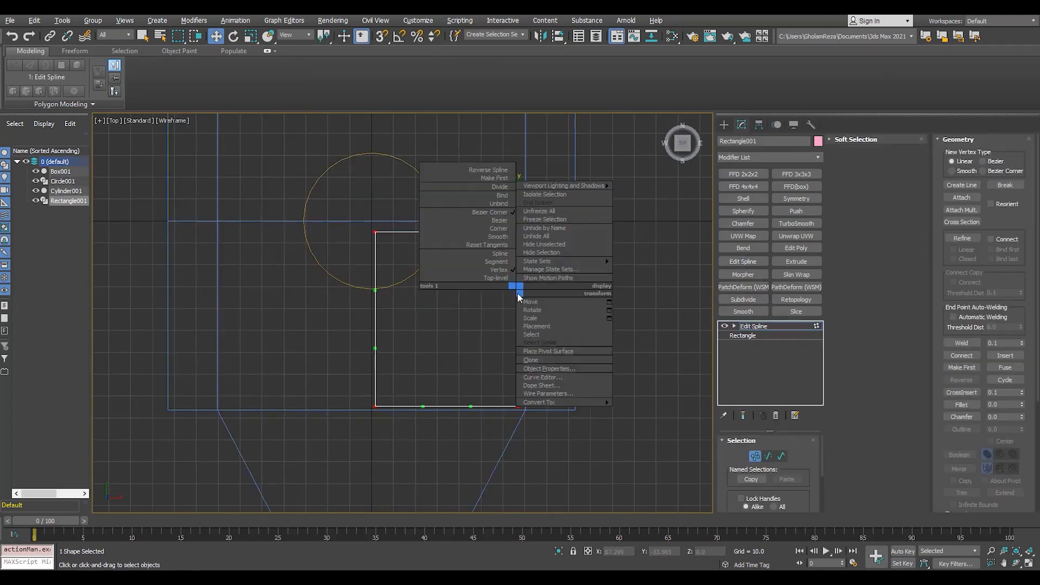
click(491, 228)
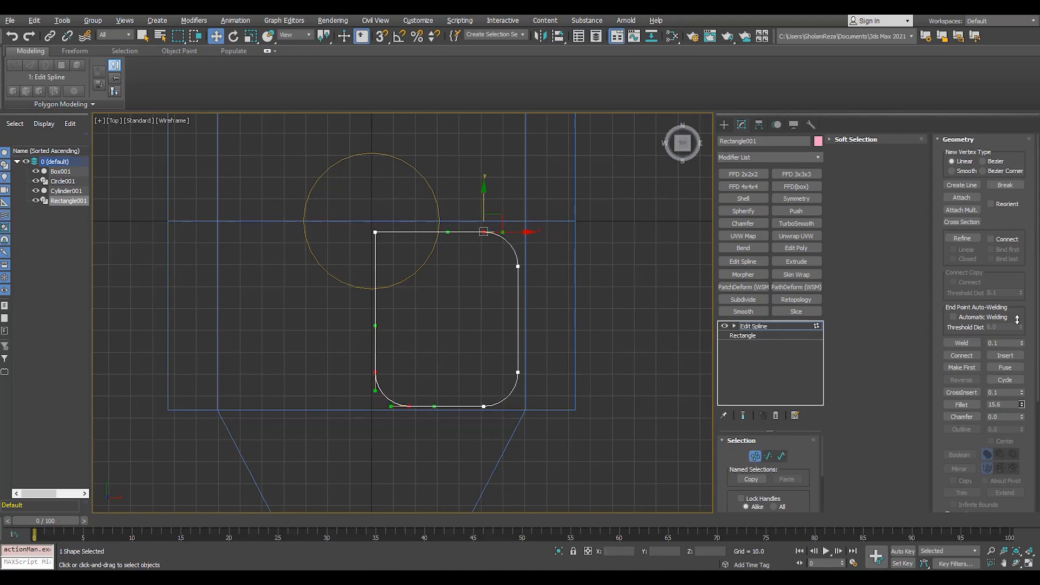
scroll(535, 151, down, 3)
click(774, 326)
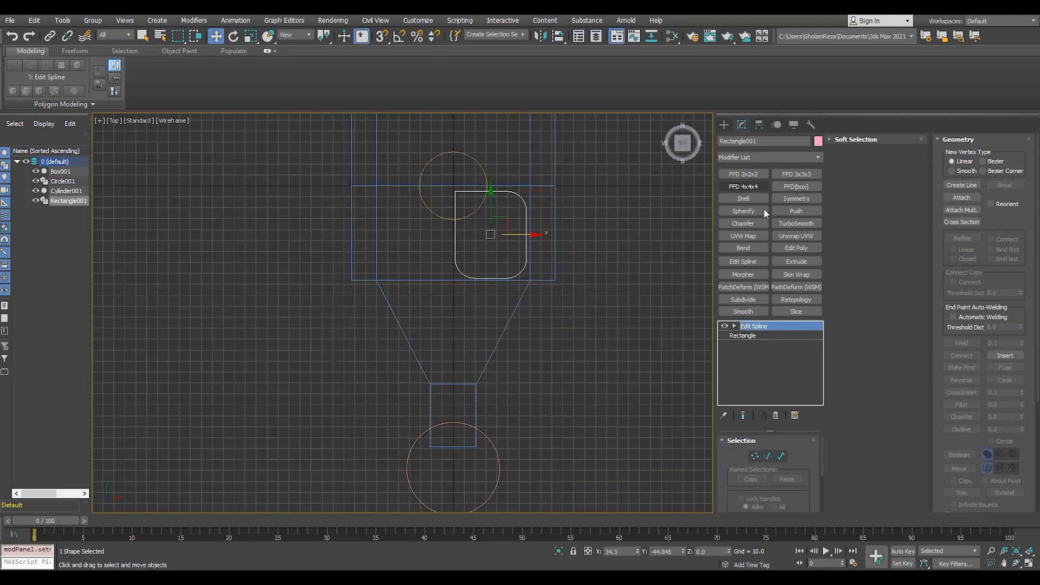
click(742, 261)
Draw a closed four-point line following the right half of the tapered section.
scroll(522, 304, up, 4)
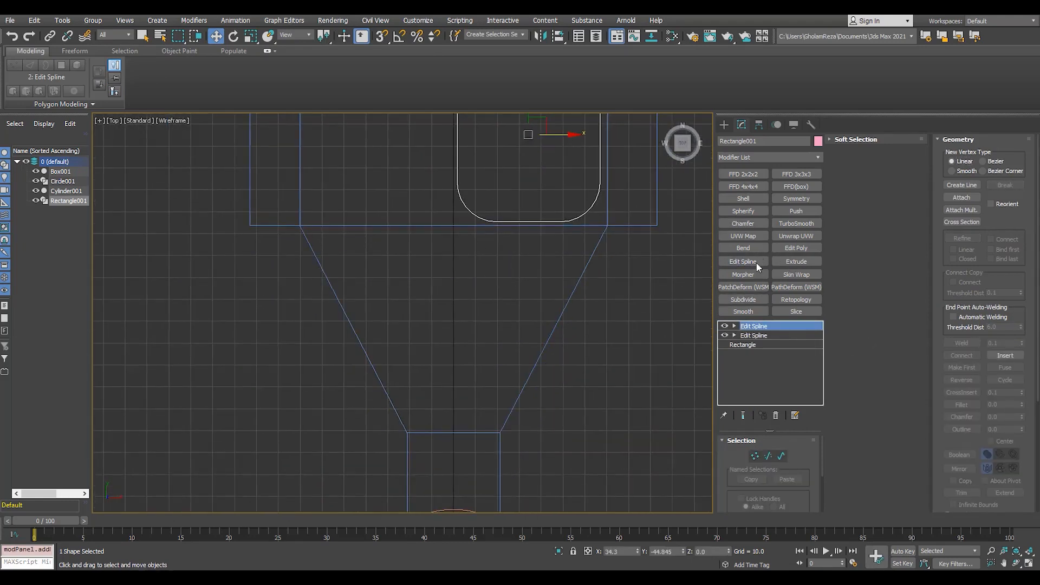
click(723, 125)
click(746, 199)
click(459, 231)
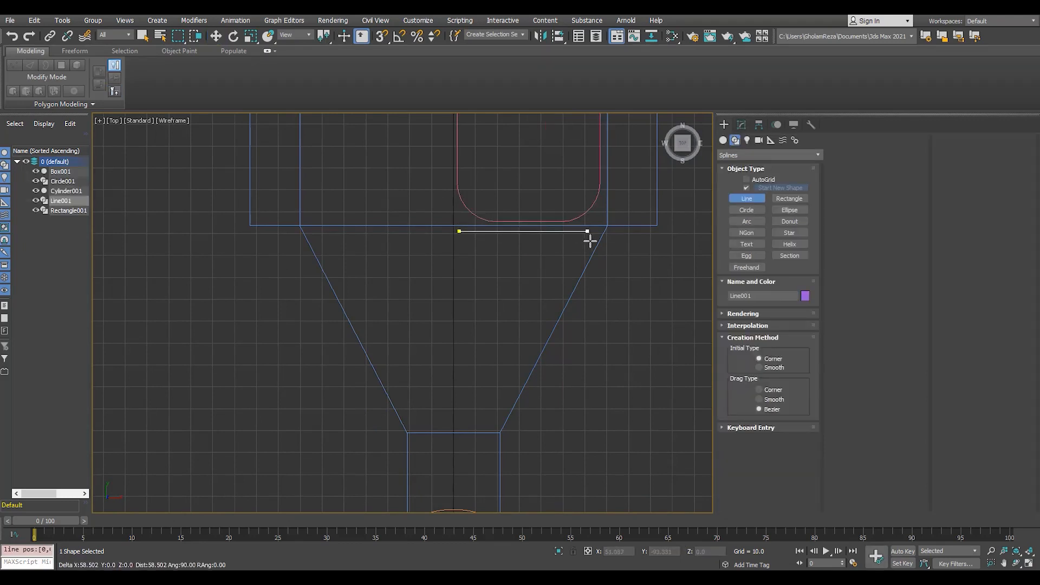
click(593, 241)
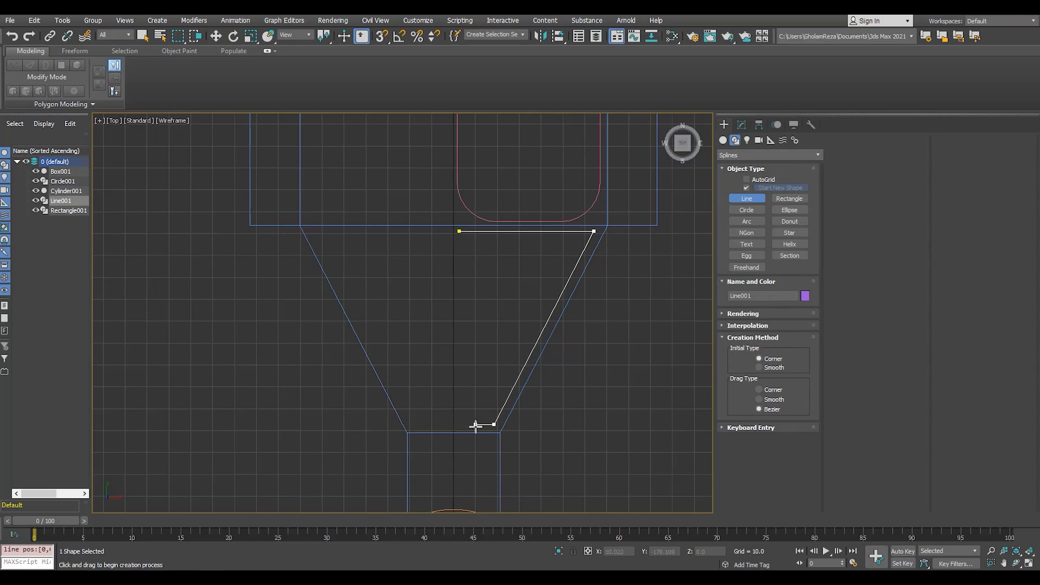
click(458, 231)
click(499, 298)
Move the line shape's two left vertices slightly right, keeping its left edge vertical.
key(w)
key(1)
drag(427, 255, 465, 424)
key(s)
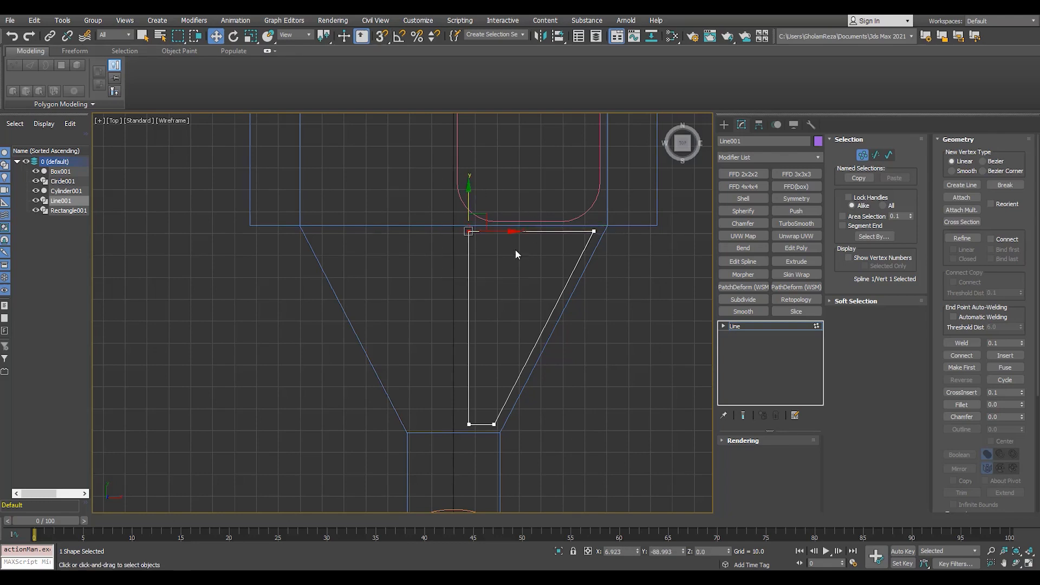
Try filleting all four vertices of the tapered line shape together.
key(ctrl+a)
right_click(572, 244)
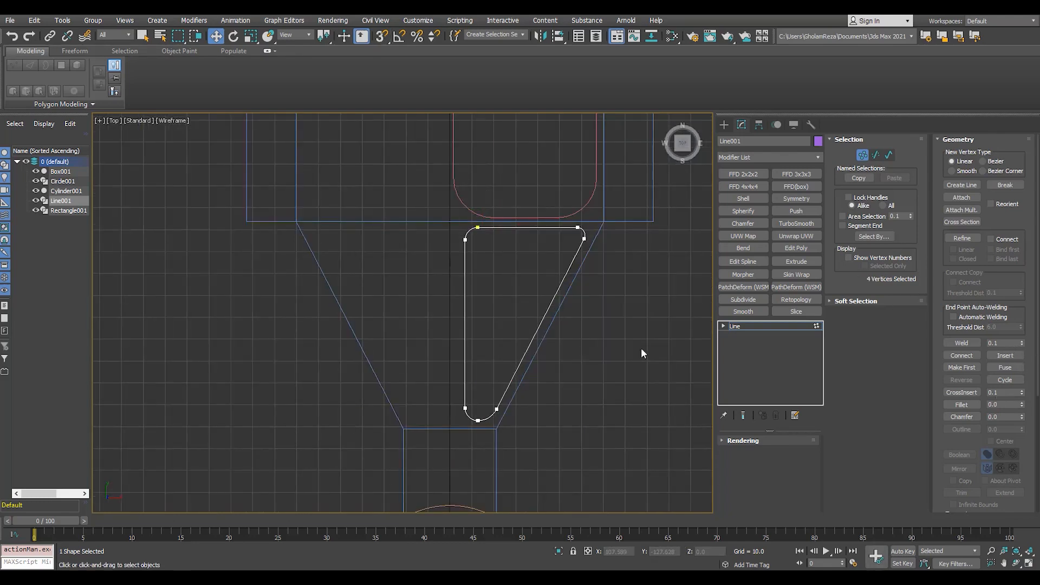
key(ctrl+z)
Fillet the two top vertices of the tapered line shape.
scroll(610, 285, up, 2)
scroll(499, 291, down, 4)
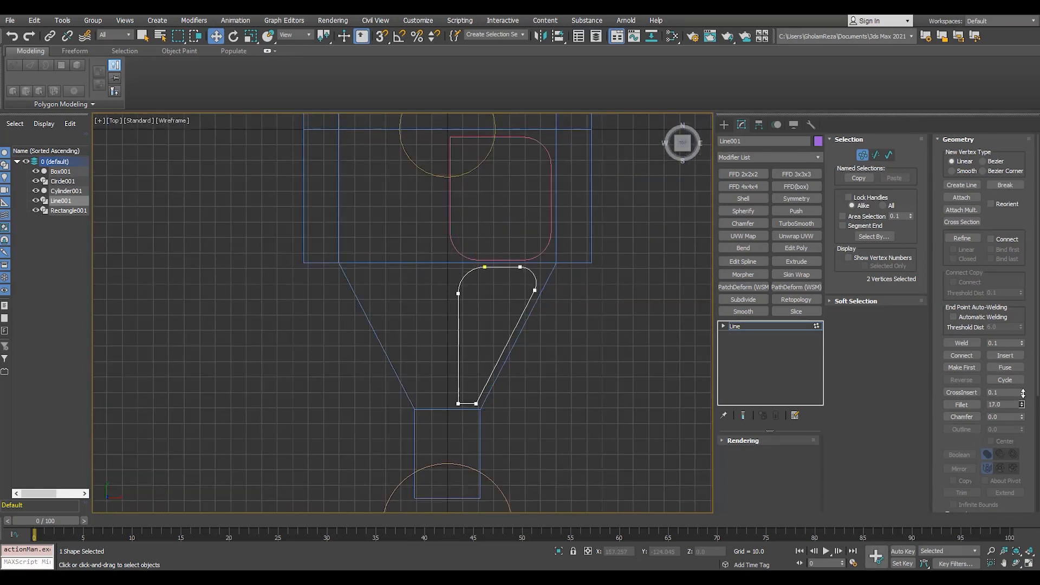
drag(1023, 396, 1023, 398)
Fillet the tapered line shape's lower-right vertex and weld the overlapping points at its lower edge.
scroll(476, 405, up, 2)
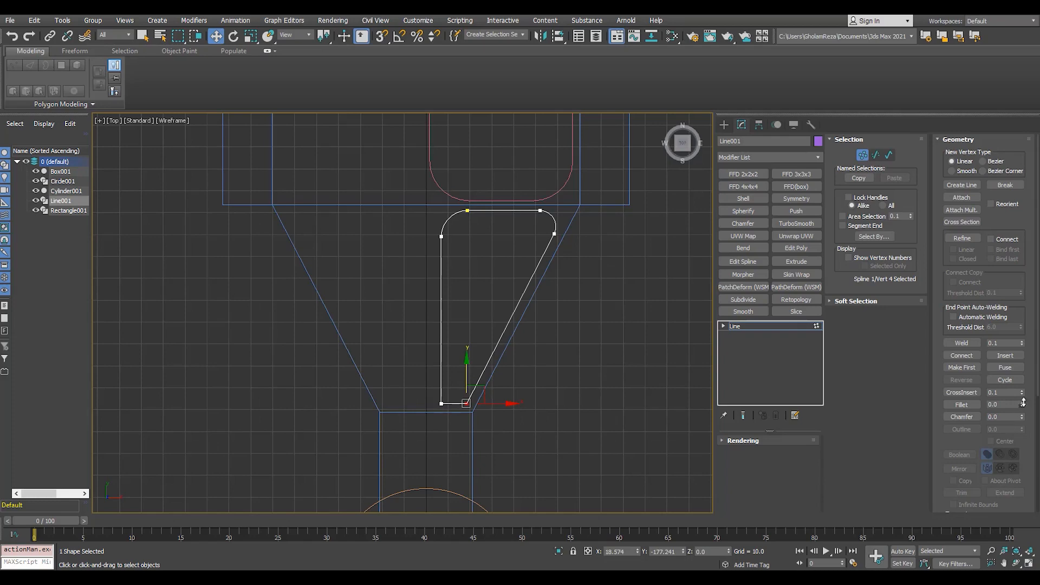
click(967, 343)
middle_drag(291, 330, 261, 409)
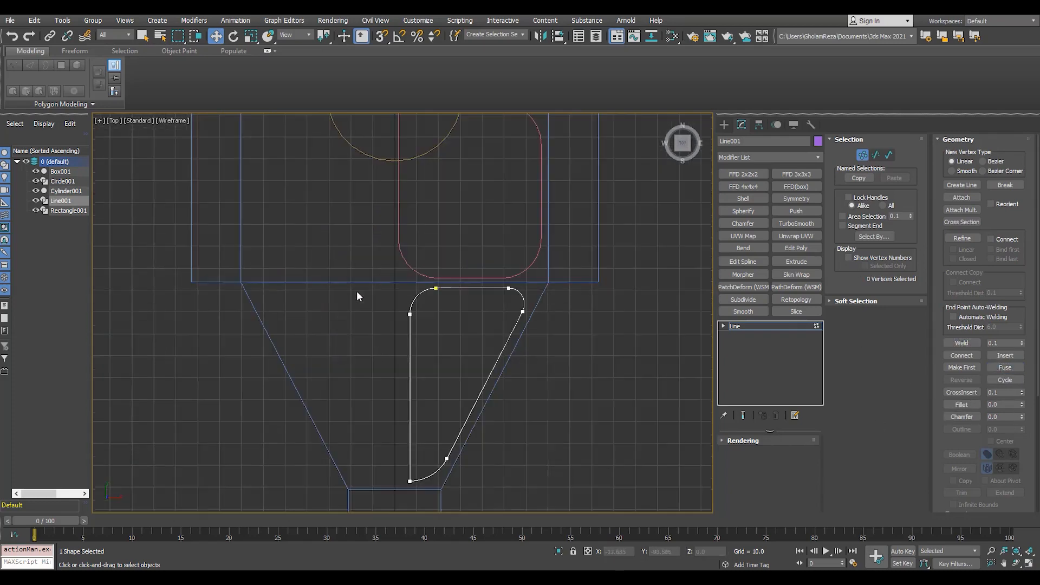
click(756, 328)
Select the circle, the rounded rectangle and the tapered line shape and isolate them.
scroll(431, 329, down, 4)
click(485, 234)
scroll(444, 239, up, 2)
ctrl+click(432, 235)
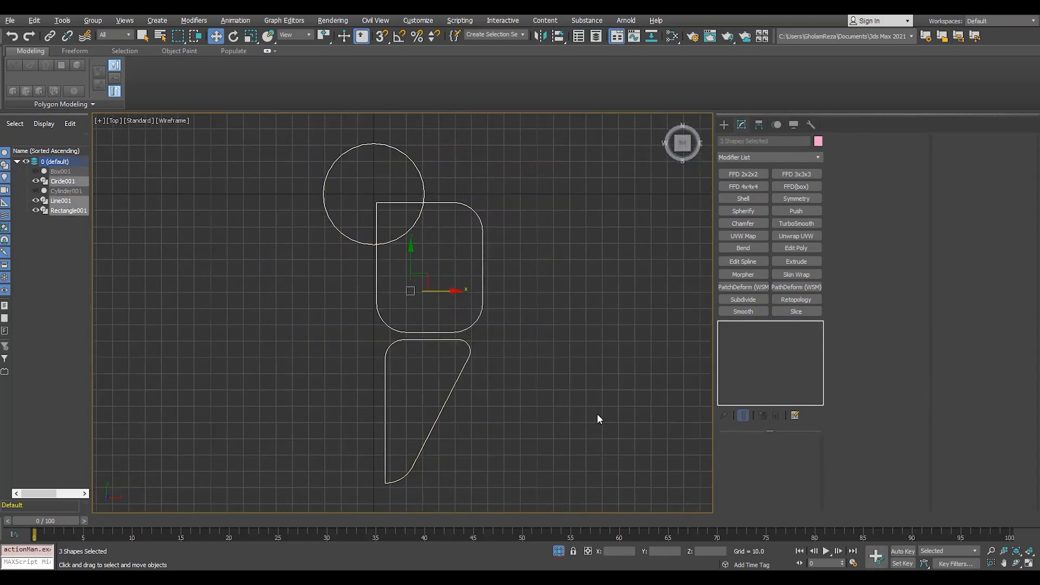
Attach the circle and the tapered line shape to the rounded rectangle in the top view.
click(742, 261)
key(alt+w)
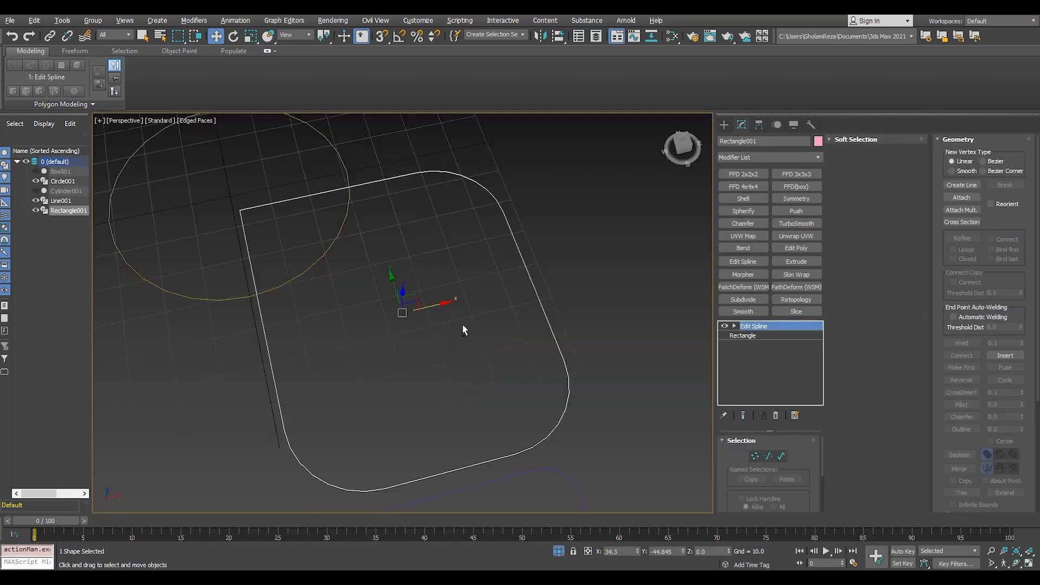
right_click(296, 202)
key(alt+w)
click(957, 201)
click(464, 298)
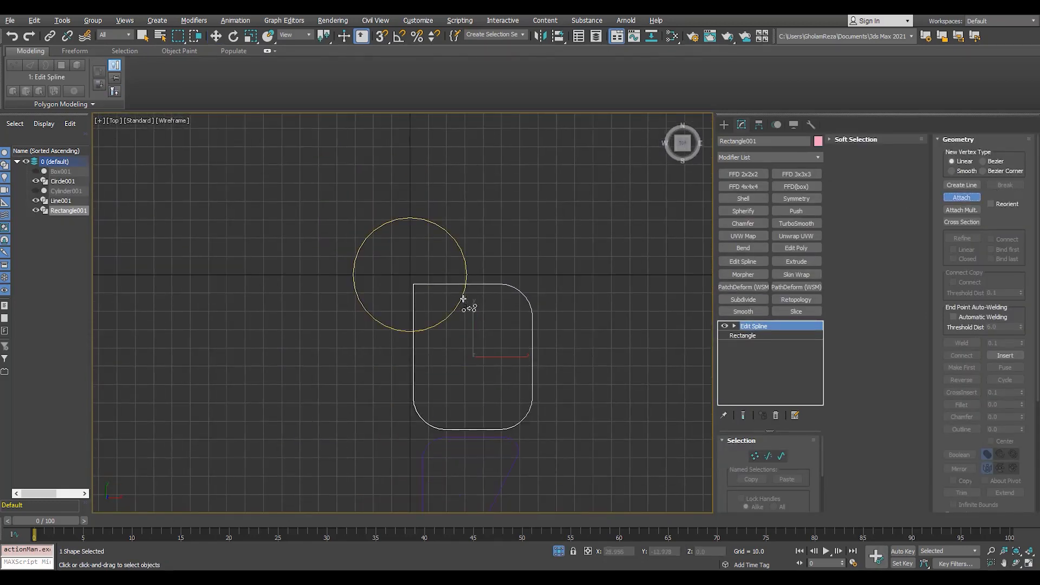
click(476, 436)
Subtract the circle from the rounded rectangle with a spline Boolean.
key(3)
middle_drag(518, 362, 501, 298)
click(570, 344)
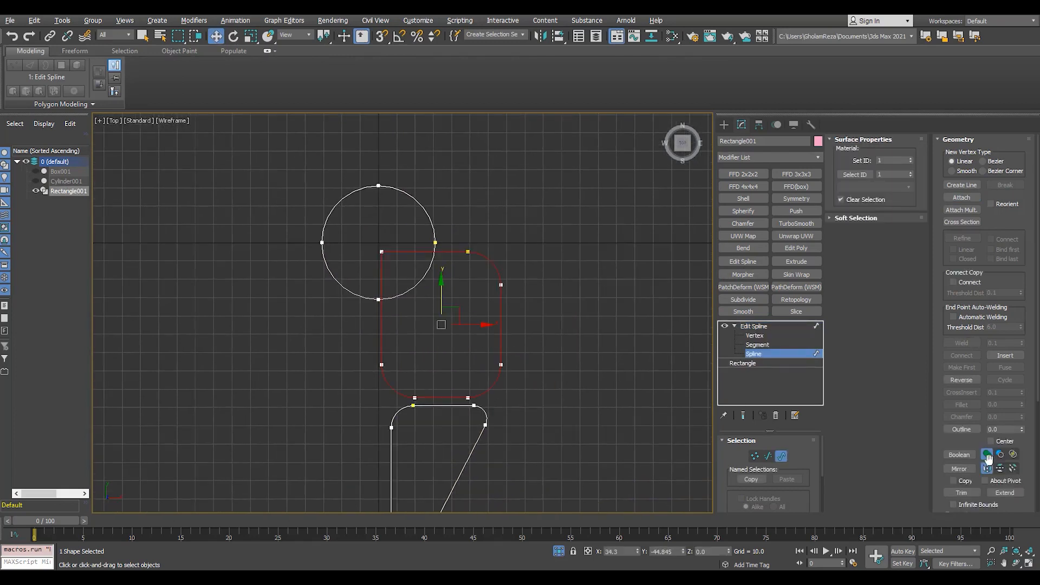
click(967, 457)
click(427, 275)
scroll(433, 303, down, 3)
middle_drag(441, 355, 443, 251)
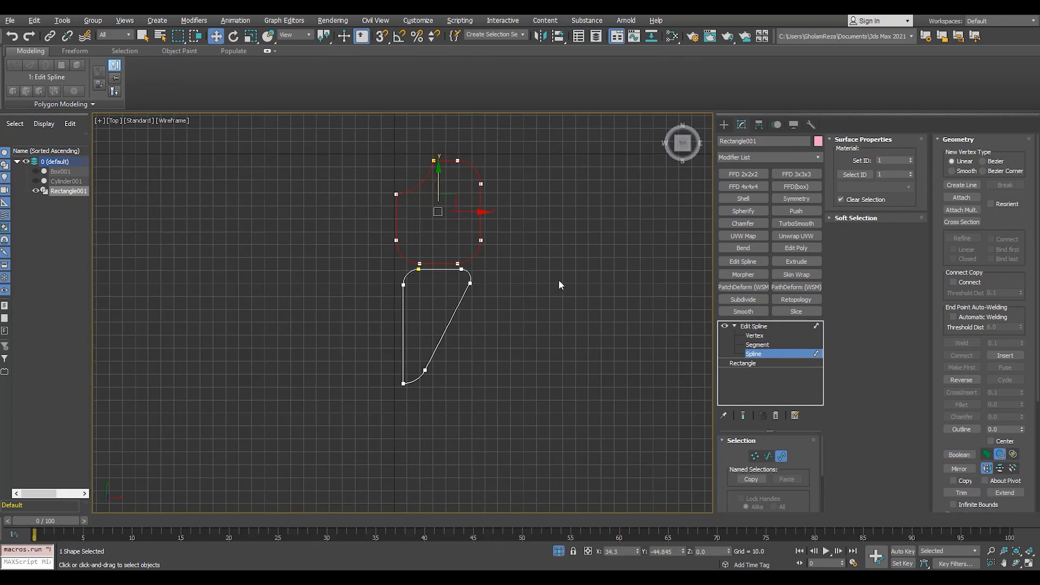
scroll(559, 280, up, 2)
click(750, 326)
Exit isolation to check the cut shape against the box and cylinder.
middle_drag(472, 291, 486, 334)
click(556, 552)
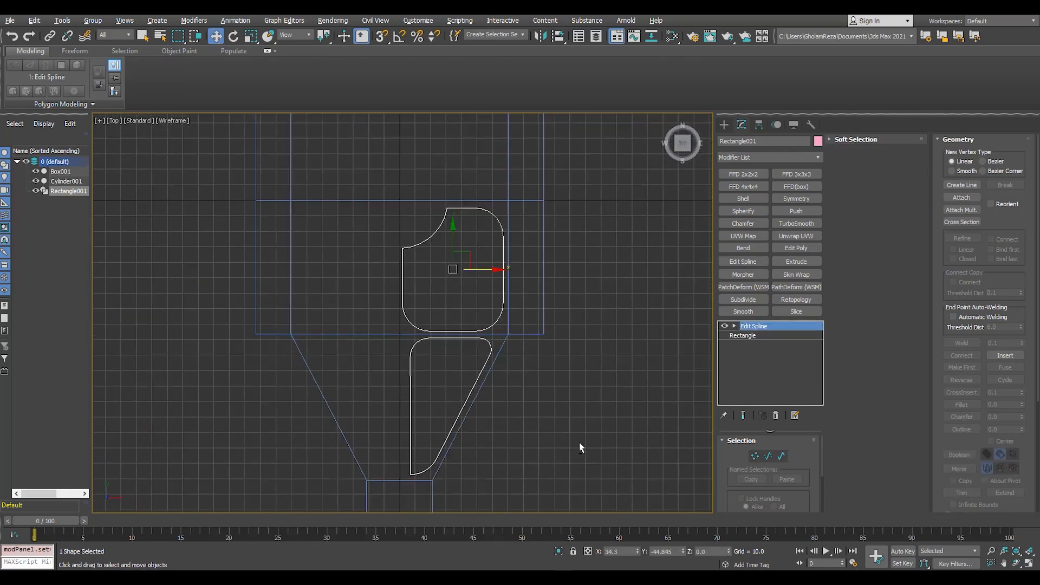
scroll(562, 412, down, 2)
scroll(551, 373, up, 2)
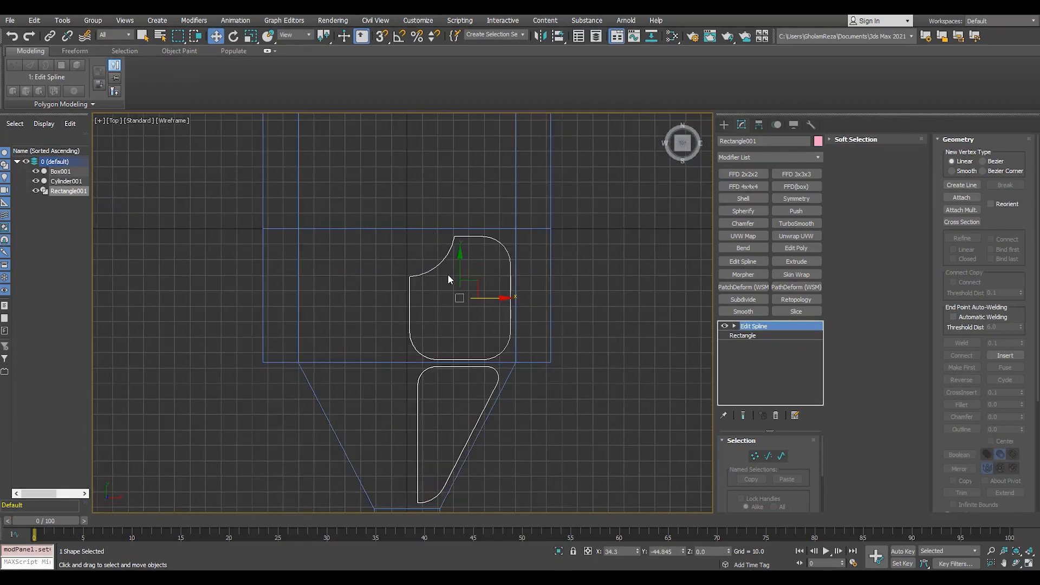
Undo the spline subtraction and the attachment of the circle and tapered line shape to the rectangle.
key(alt+q)
key(ctrl+z)
key(3)
click(383, 274)
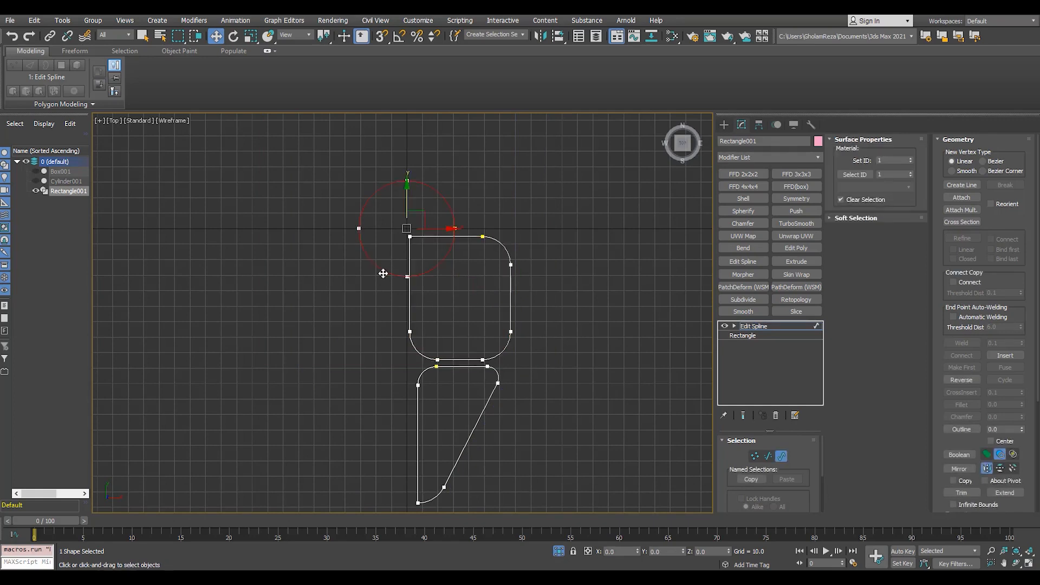
key(ctrl+z)
key(ctrl+z)
key(ctrl+z)
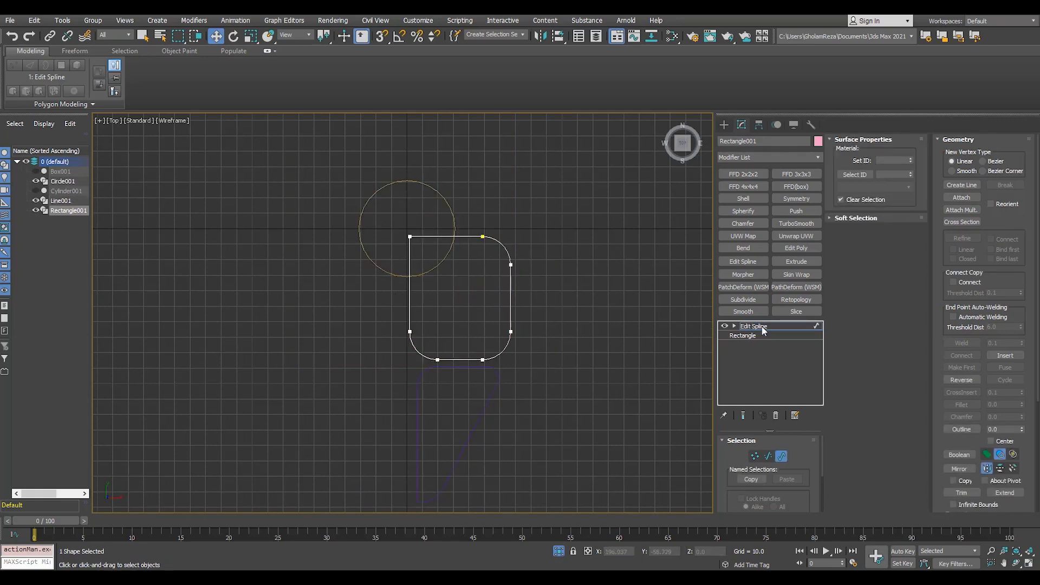
Clone the circle in place and reduce the clone's radius to form a smaller concentric circle.
click(763, 329)
click(373, 265)
key(ctrl+v)
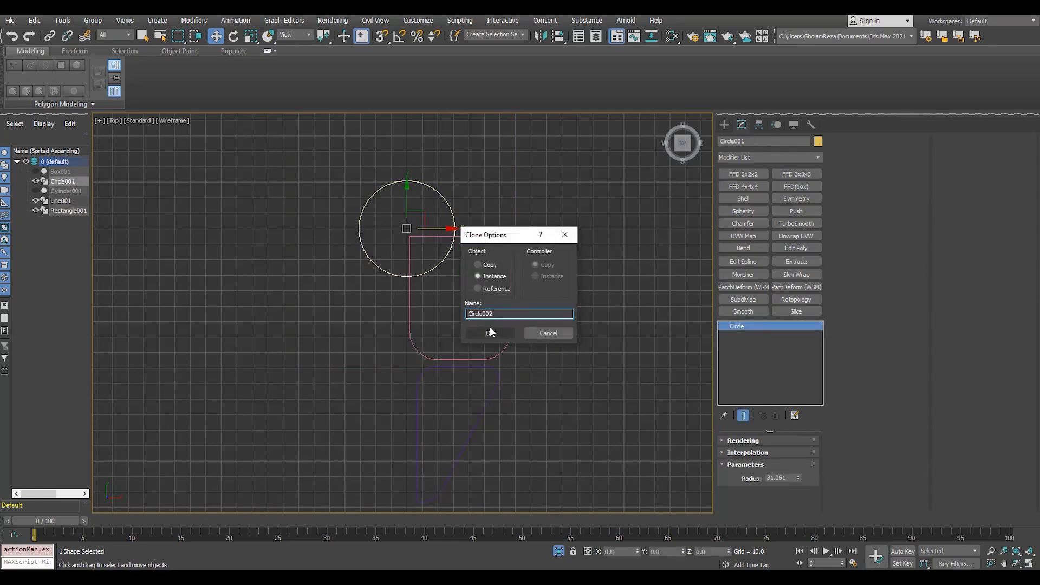
click(491, 338)
scroll(389, 235, up, 3)
drag(799, 479, 802, 490)
Attach the larger circle and the tapered line shape to the rounded rectangle.
click(630, 378)
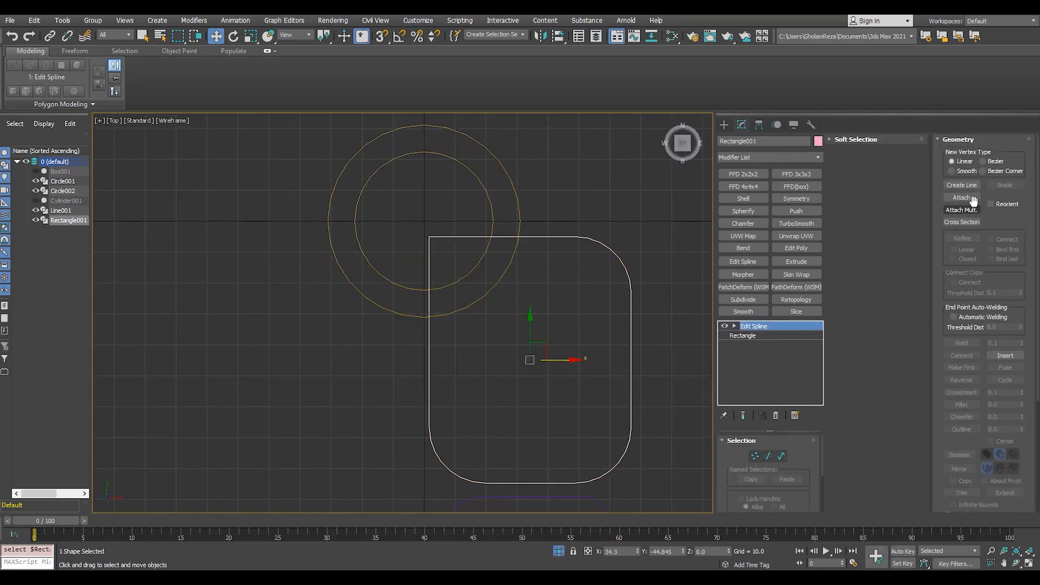
click(961, 197)
click(507, 266)
scroll(504, 257, down, 2)
click(546, 354)
right_click(547, 355)
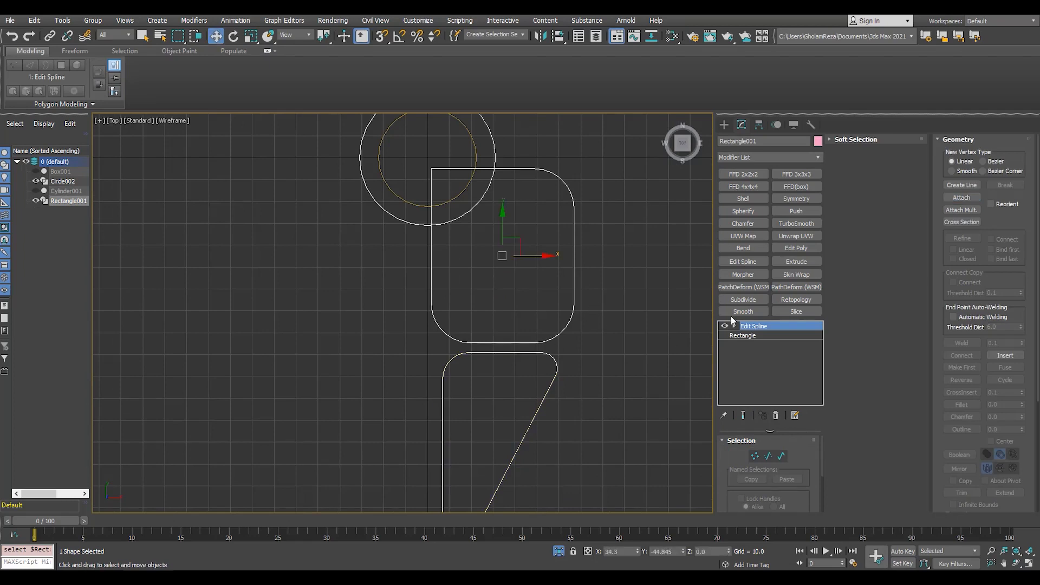
Subtract the larger circle from the rounded rectangle with a spline Boolean.
click(754, 353)
click(574, 270)
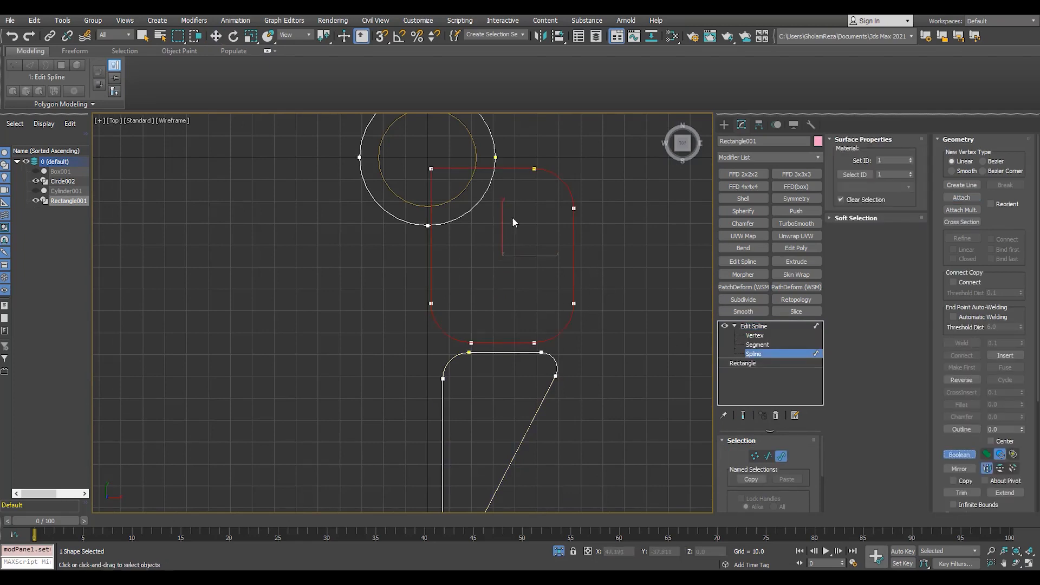
click(489, 184)
scroll(515, 258, down, 2)
middle_drag(515, 259, 506, 252)
right_click(506, 252)
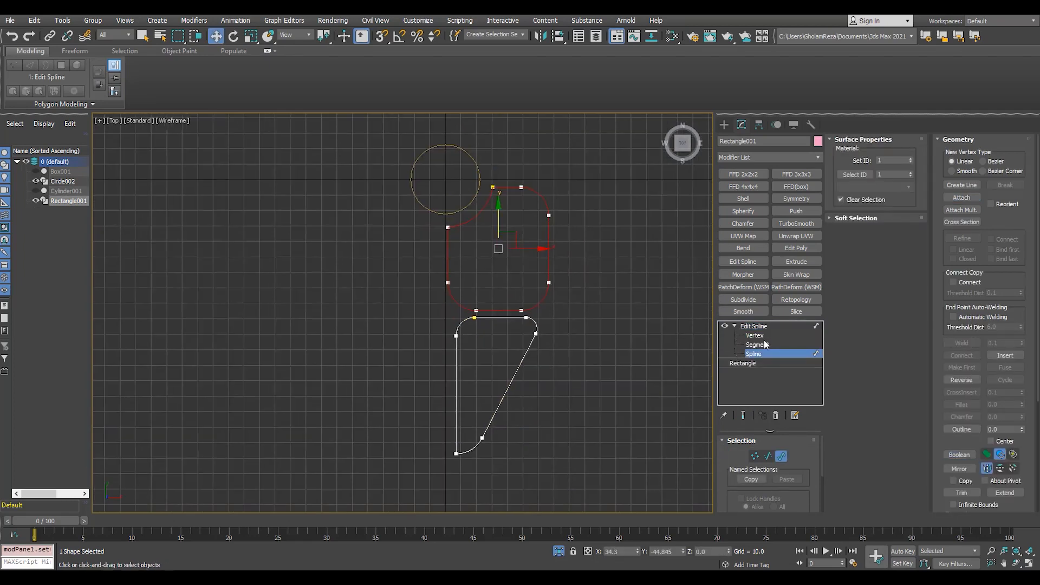
Attach the remaining smaller circle to the cut rectangle shape.
click(763, 327)
middle_drag(423, 227, 432, 249)
click(948, 199)
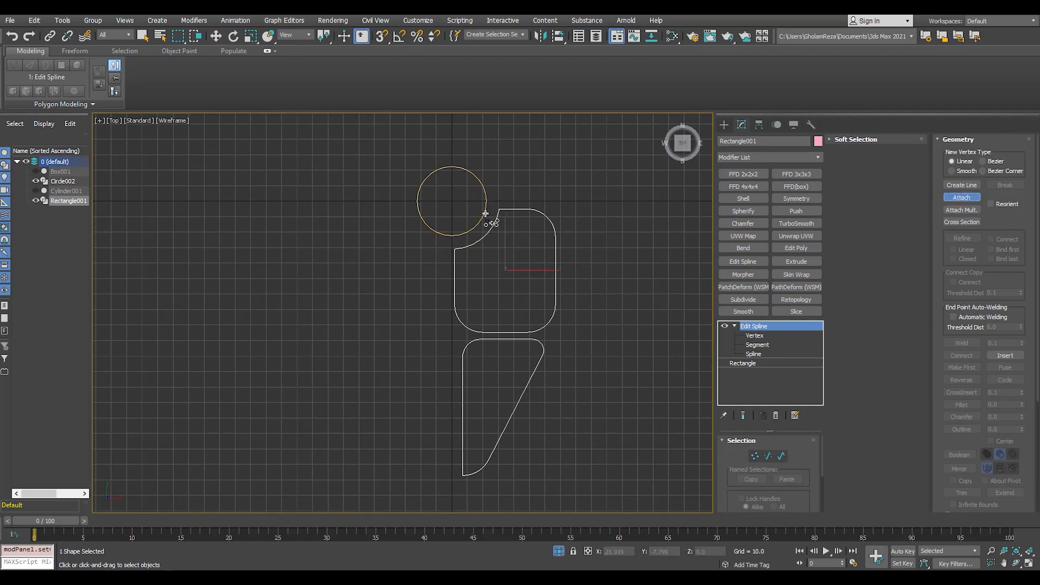
click(485, 215)
right_click(485, 216)
Extrude the combined shape by -20, raise it along Z, and exit isolation to bring back the body.
key(p)
scroll(639, 414, down, 3)
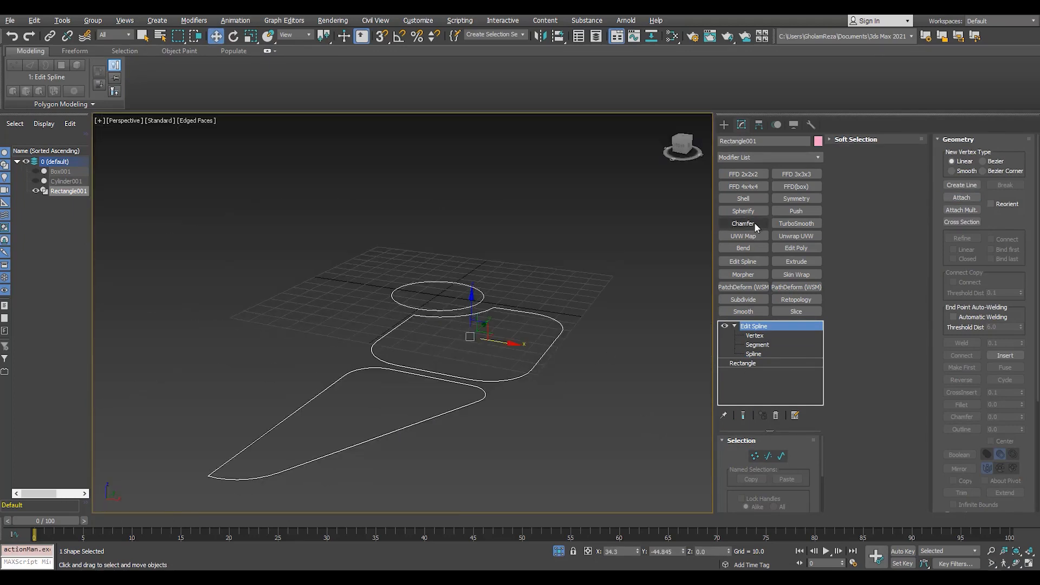
click(807, 260)
drag(473, 291, 482, 192)
drag(799, 455, 799, 466)
click(559, 551)
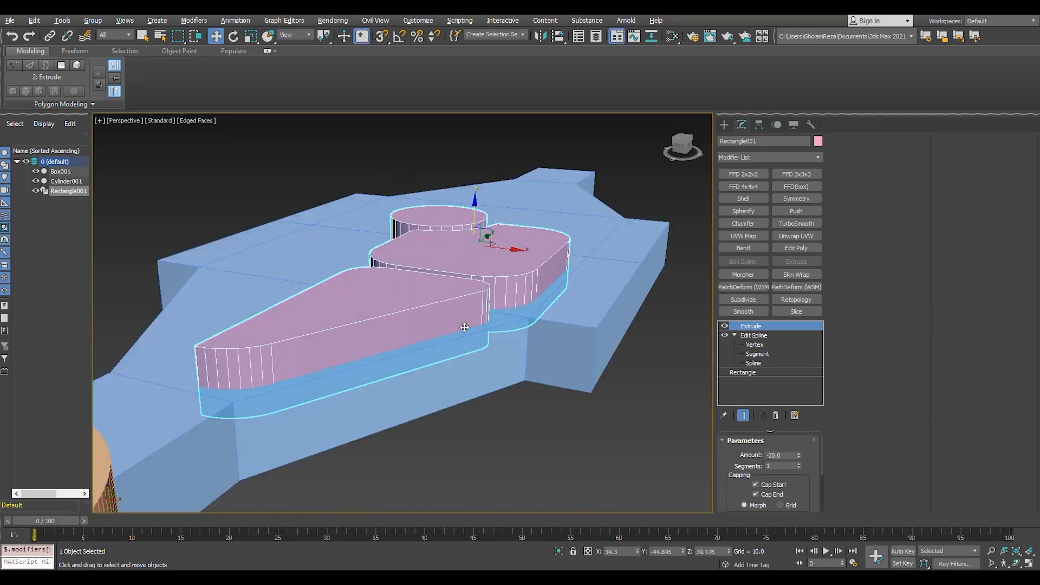
Set the extrusion amount to -46 so the shapes pass through the full thickness of the body.
mouse_move(486, 373)
alt+middle_down()
mouse_move(438, 287)
mouse_move(470, 366)
alt+middle_up()
drag(799, 455, 799, 470)
mouse_move(470, 317)
alt+middle_down()
mouse_move(446, 275)
mouse_move(523, 337)
mouse_move(476, 351)
alt+middle_up()
scroll(476, 351, down, 5)
Draw a circle with a radius of about 11 in the top view, in the body's side strip beside the rounded rectangle.
key(t)
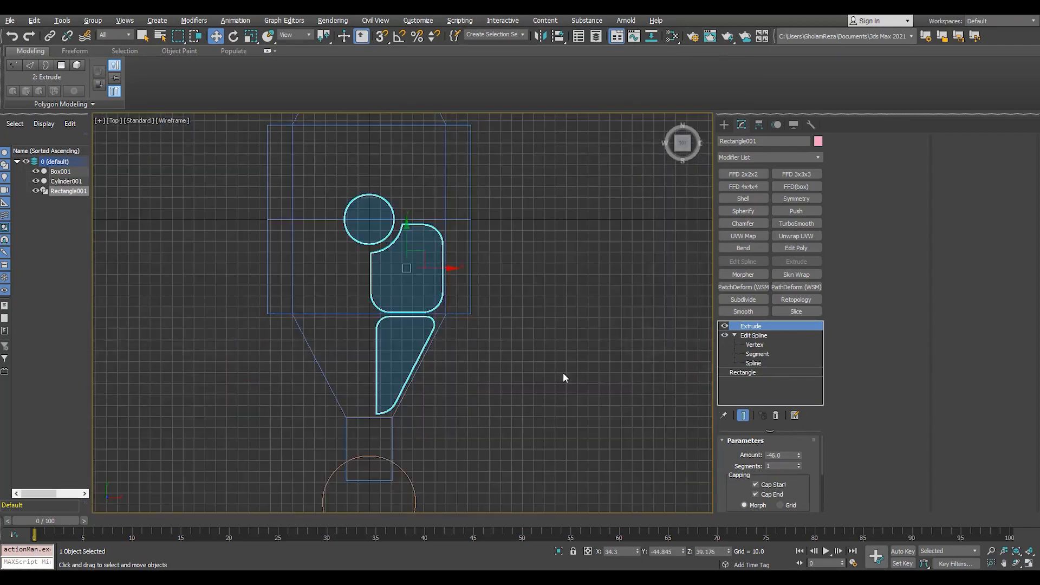
click(563, 373)
key(F3)
scroll(481, 227, up, 4)
click(725, 125)
click(747, 211)
scroll(430, 358, up, 2)
mouse_move(437, 361)
mouse_down()
mouse_move(454, 397)
mouse_move(465, 368)
mouse_up()
Move the small circle closer to the body's corner, centring it in the gap beside the rounded rectangle.
key(F3)
key(w)
scroll(444, 364, up, 2)
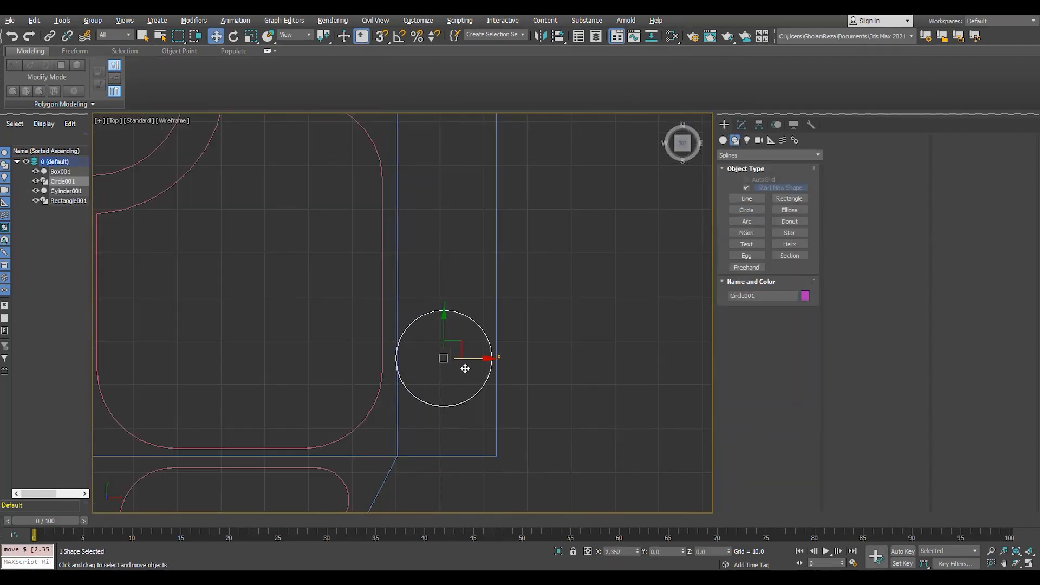
drag(443, 326, 443, 341)
drag(472, 374, 469, 374)
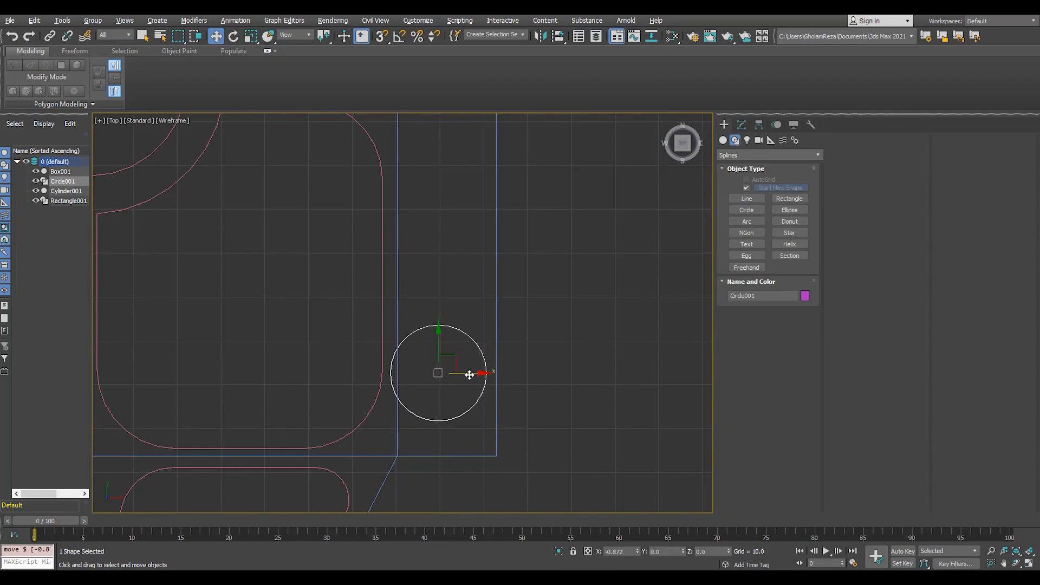
Clone the small circle upward along Y as two evenly spaced copies.
scroll(469, 374, down, 2)
middle_drag(470, 374, 498, 422)
mouse_move(479, 388)
shift+mouse_down()
mouse_move(479, 297)
mouse_move(479, 307)
shift+mouse_up()
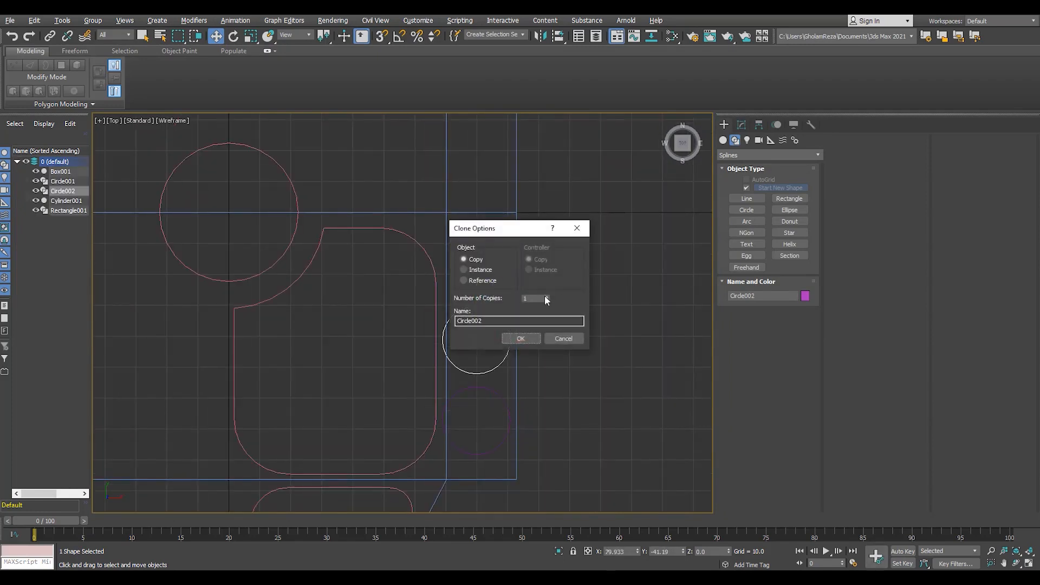
click(520, 338)
Add an Edit Spline modifier to the uppermost small circle and attach the other two small circles to it.
click(741, 124)
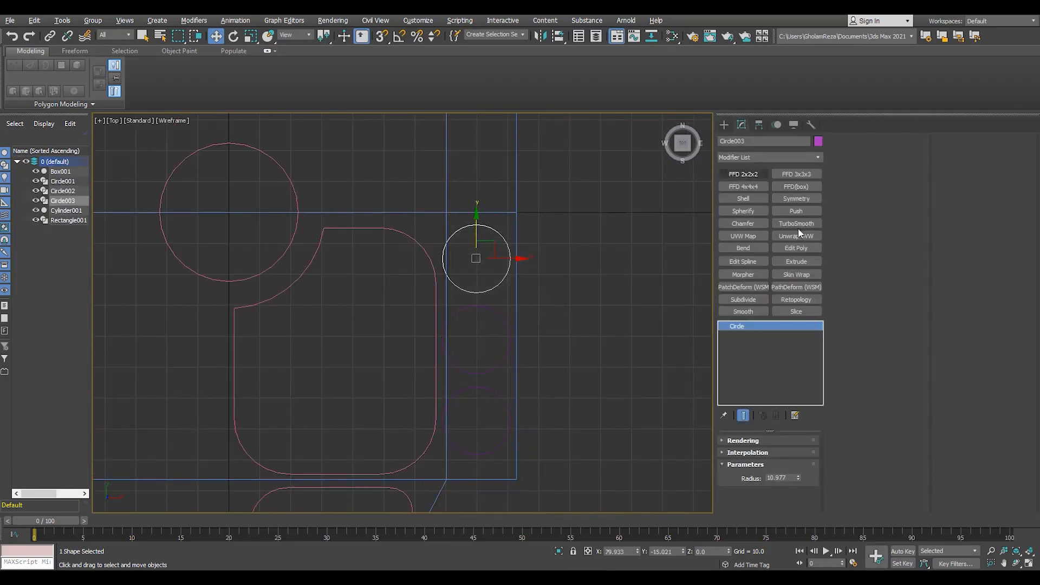
click(743, 262)
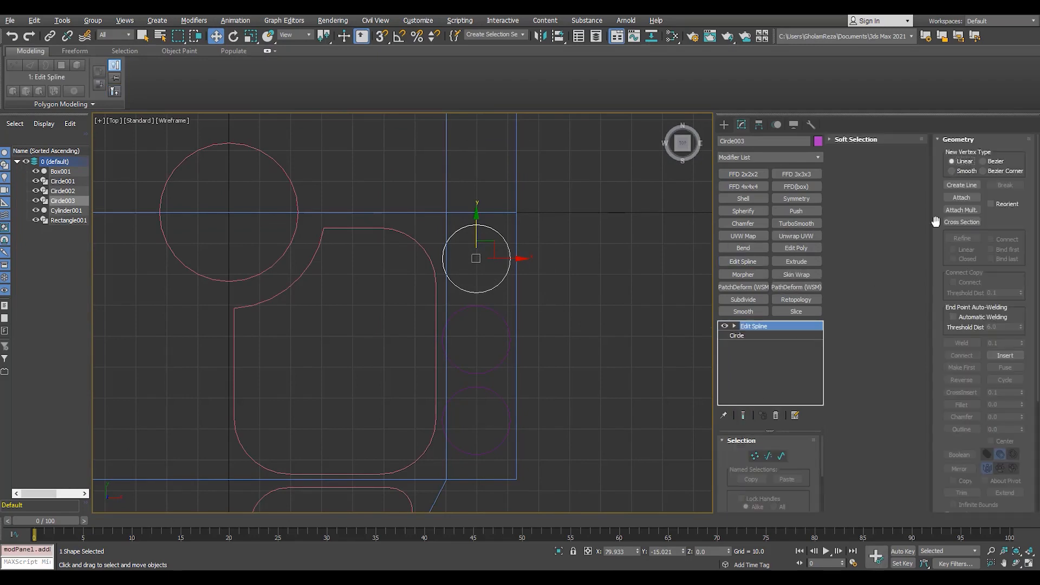
click(504, 340)
click(510, 417)
key(w)
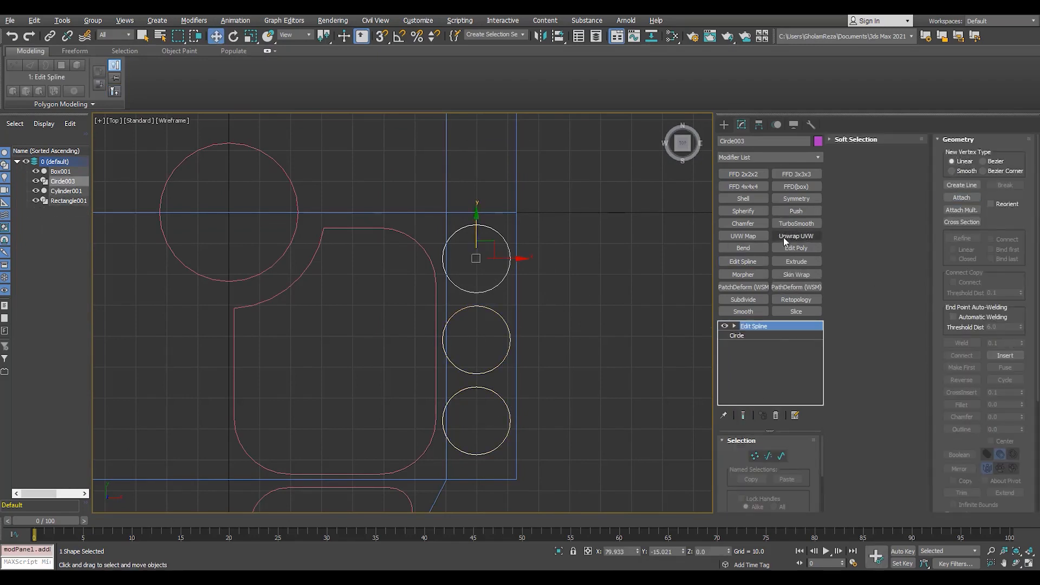
Attach the three small circles to the extruded shape at its Edit Spline level.
click(436, 320)
click(757, 336)
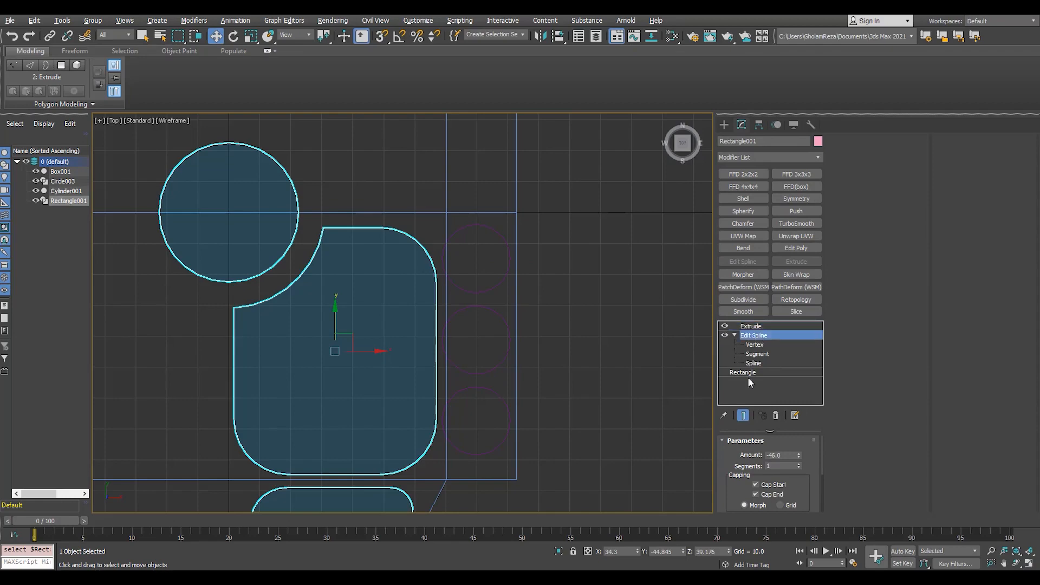
click(961, 198)
click(510, 270)
key(w)
Raise the three small circle splines above the body to the height of the other profiles and return to the Extrude level.
click(751, 326)
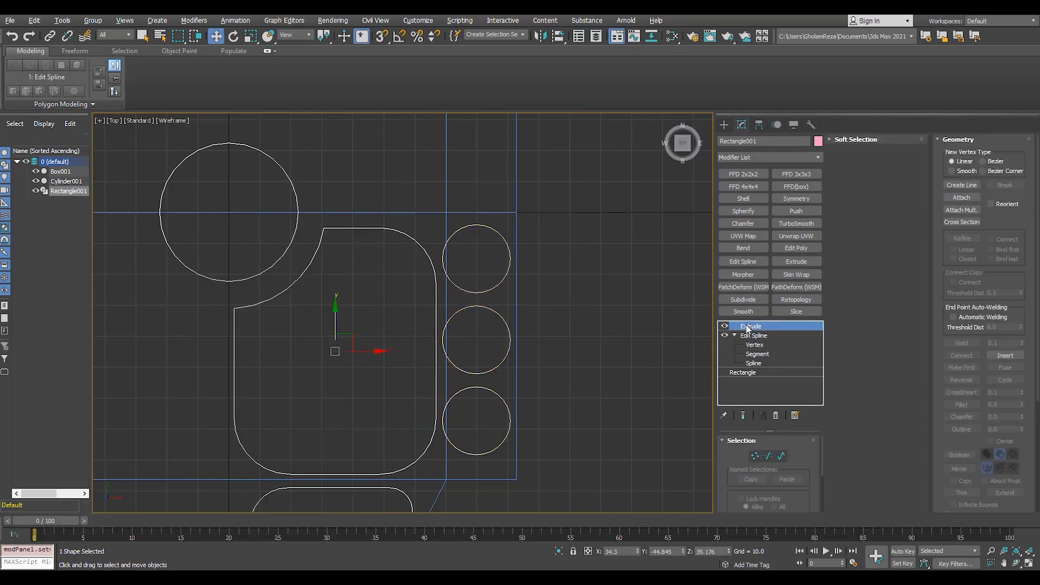
key(p)
scroll(591, 433, down, 5)
alt+middle_drag(596, 450, 596, 364)
scroll(521, 353, up, 4)
alt+middle_drag(516, 353, 532, 353)
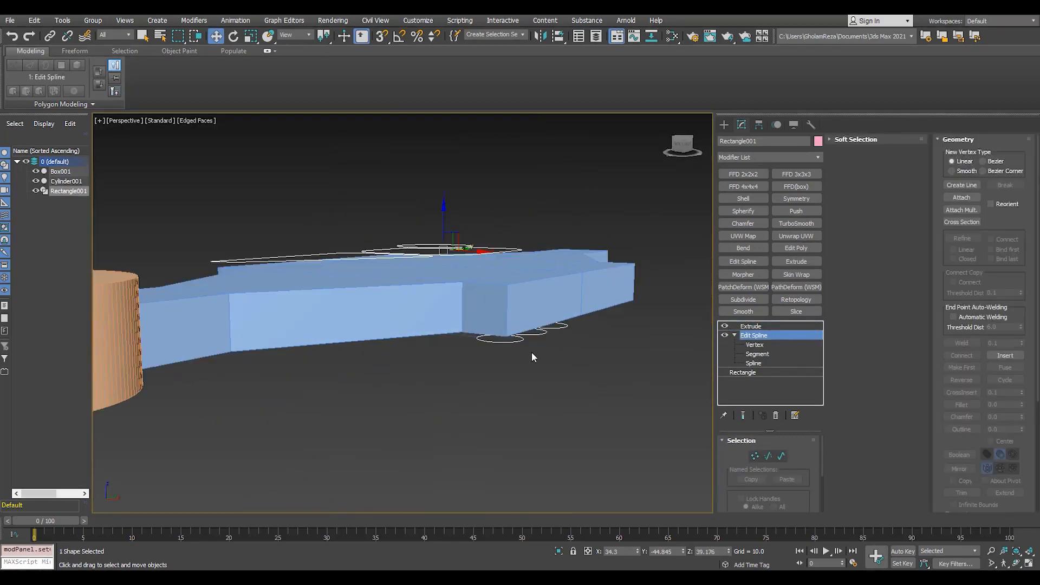
key(F3)
key(3)
drag(598, 399, 496, 311)
middle_drag(565, 292, 570, 340)
key(F3)
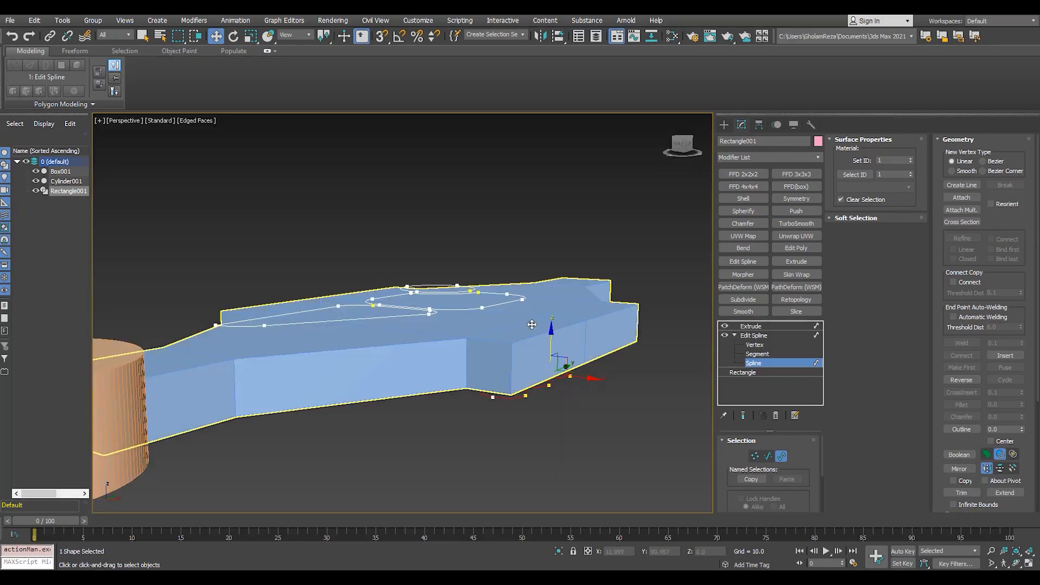
drag(550, 339, 554, 262)
click(754, 335)
click(752, 326)
mouse_move(533, 345)
alt+middle_down()
mouse_move(504, 347)
mouse_move(521, 387)
alt+middle_up()
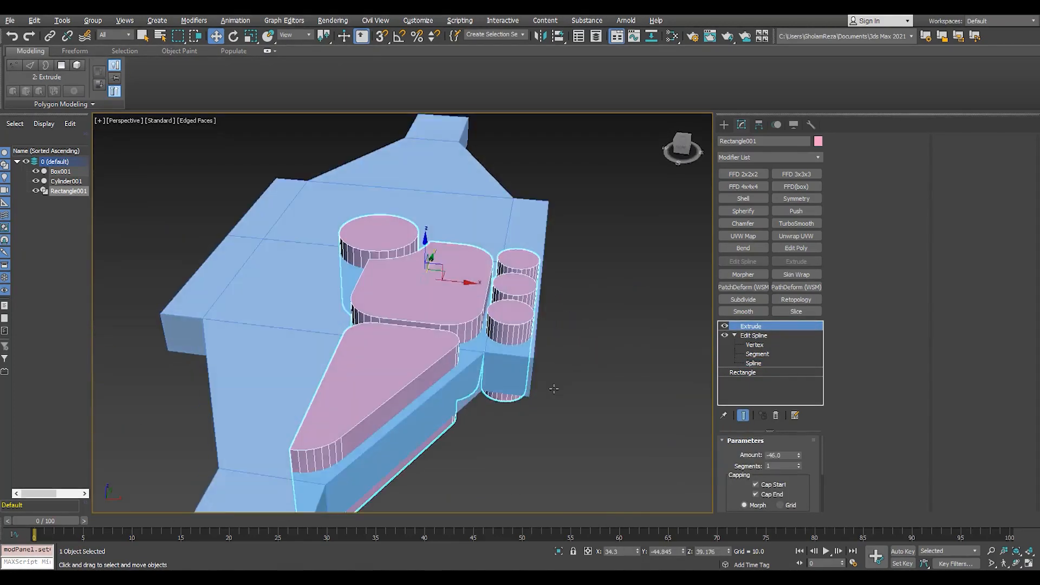
Inspect the extruded shapes against the body with the edge overlay off.
key(F4)
click(580, 421)
scroll(417, 355, down, 4)
alt+middle_drag(404, 350, 456, 362)
key(F4)
Chamfer the body's outer vertical corner edge beside the small cylinders by 7.929 with 3 segments.
click(444, 339)
scroll(456, 362, up, 4)
click(746, 335)
key(2)
scroll(328, 367, up, 3)
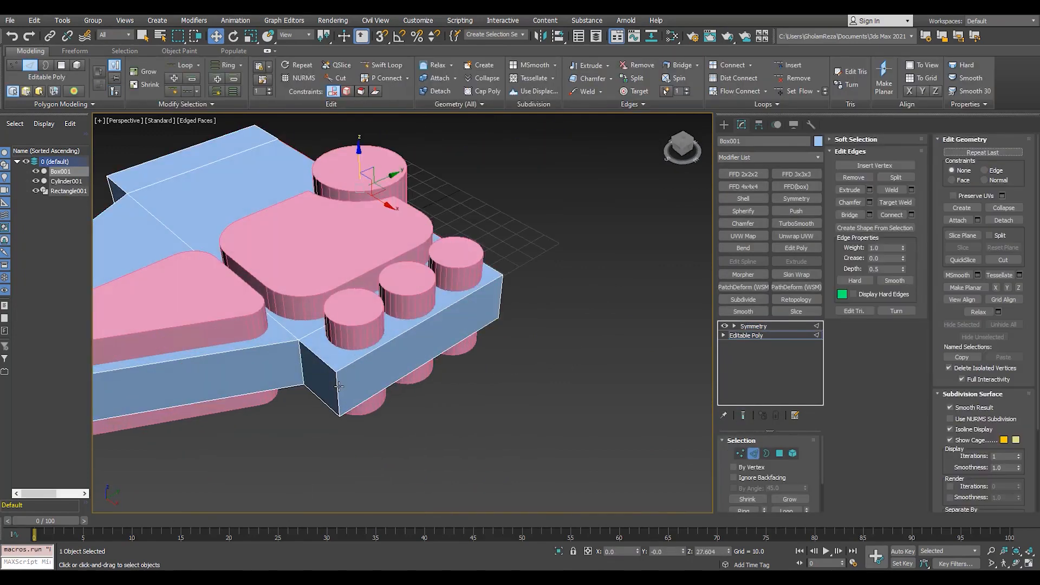
click(337, 387)
click(869, 202)
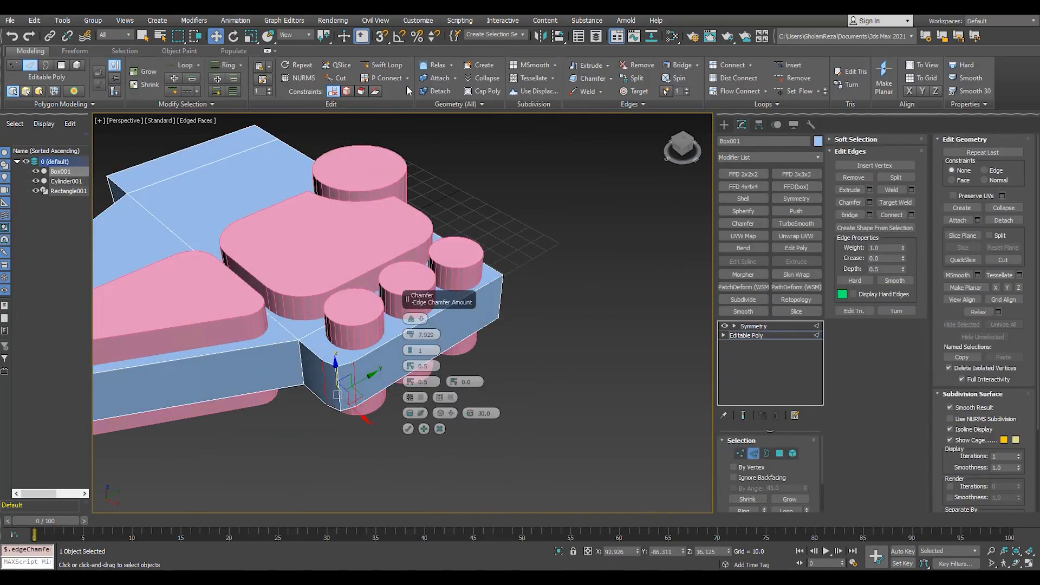
drag(413, 353, 402, 328)
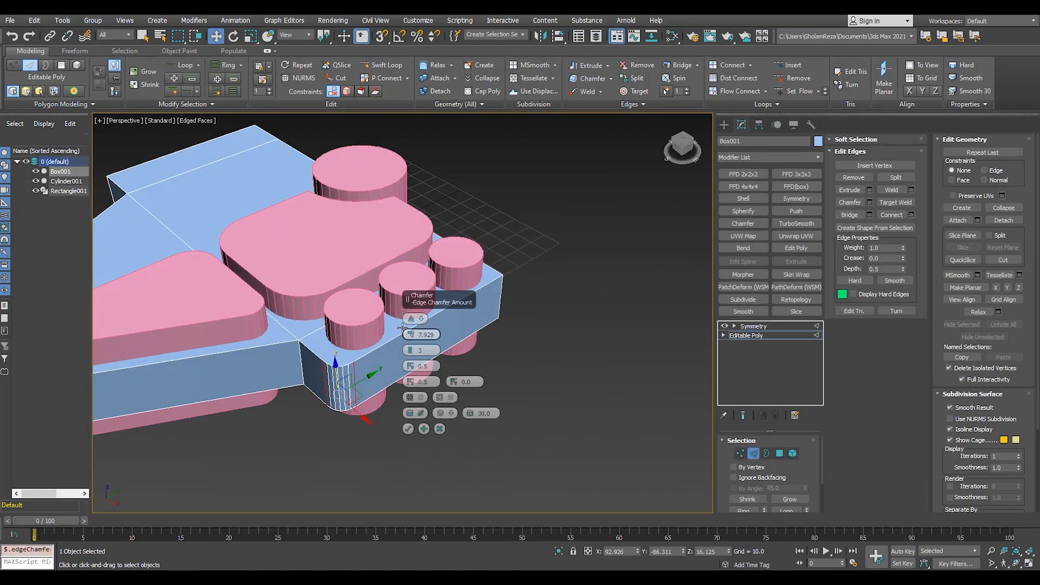
Chamfer the adjacent inner vertical edge where the side block meets the tapered arm.
ctrl+click(302, 356)
scroll(302, 347, down, 4)
alt+middle_drag(302, 347, 362, 332)
click(408, 428)
scroll(227, 352, up, 2)
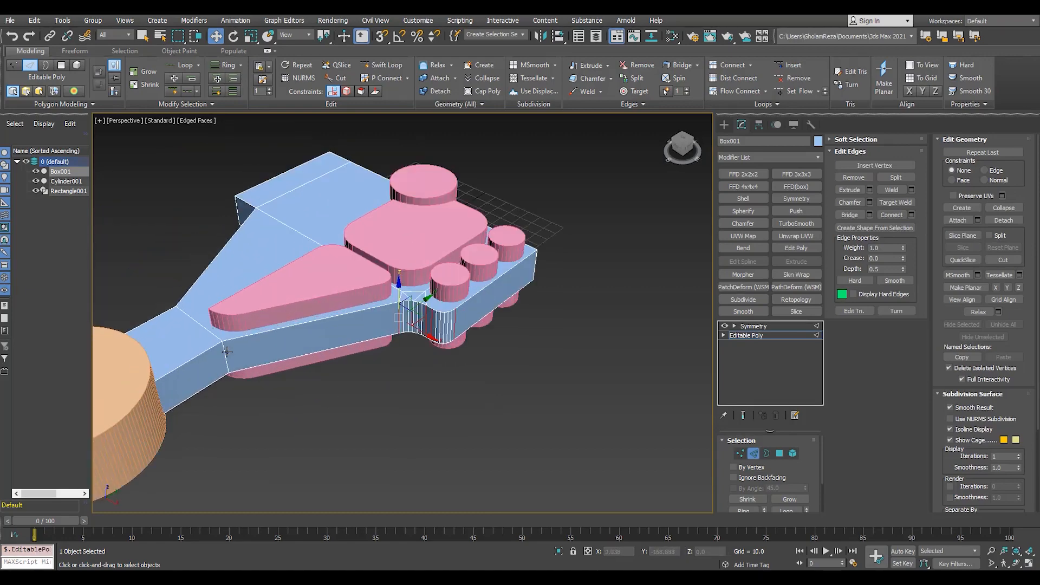
Chamfer the vertical edge where the taper meets the narrow arm into a wide multi-segment curve.
click(227, 353)
drag(411, 335, 414, 318)
click(409, 347)
click(409, 347)
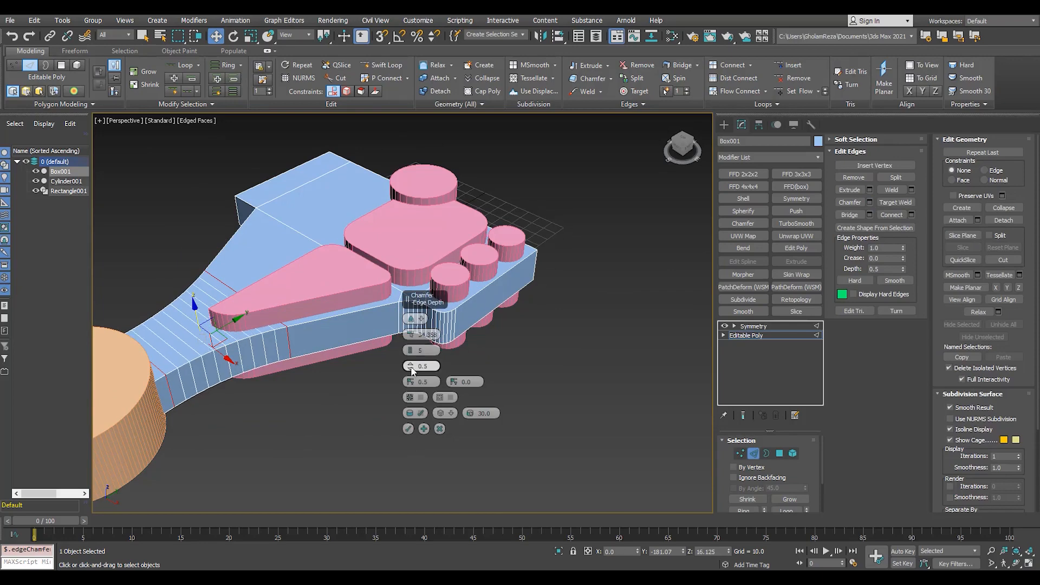
click(410, 349)
click(408, 429)
Collapse the body's Symmetry modifier into an Editable Poly and auto-smooth all of its polygons.
alt+middle_drag(401, 379, 349, 392)
click(753, 326)
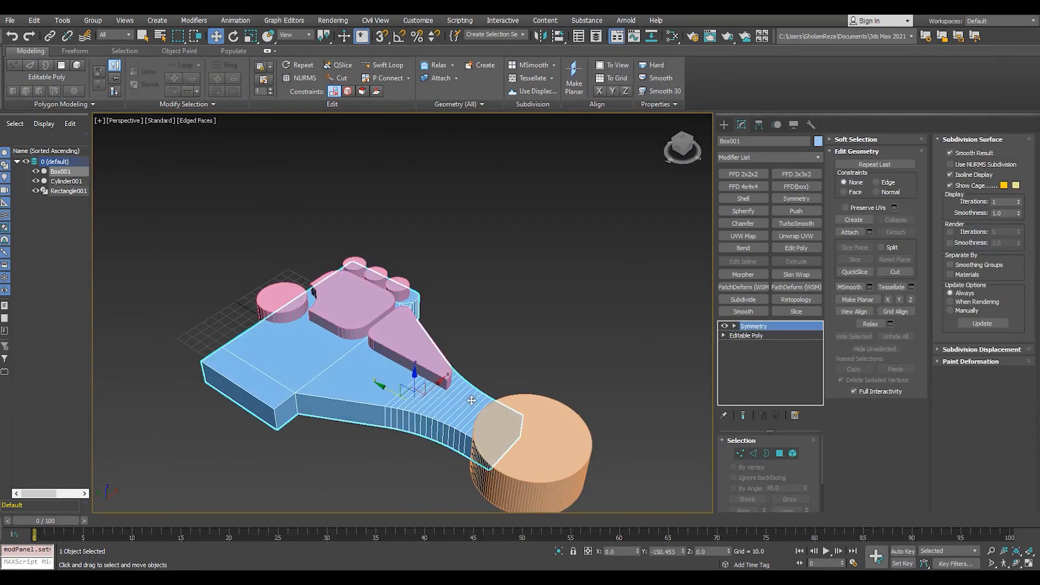
alt+middle_drag(471, 400, 494, 300)
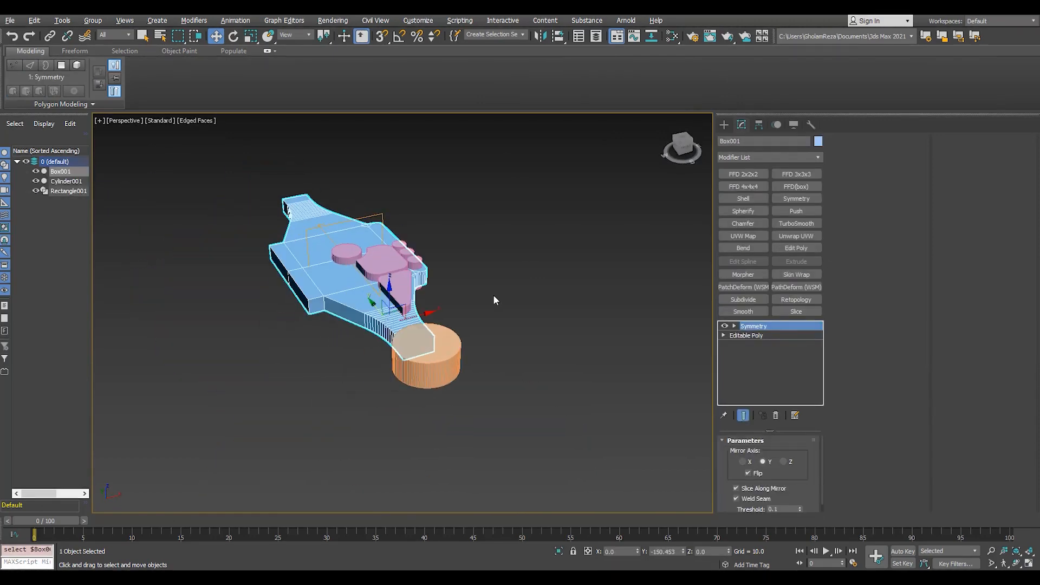
key(ctrl+e)
key(4)
key(ctrl+a)
click(561, 313)
scroll(561, 313, up, 3)
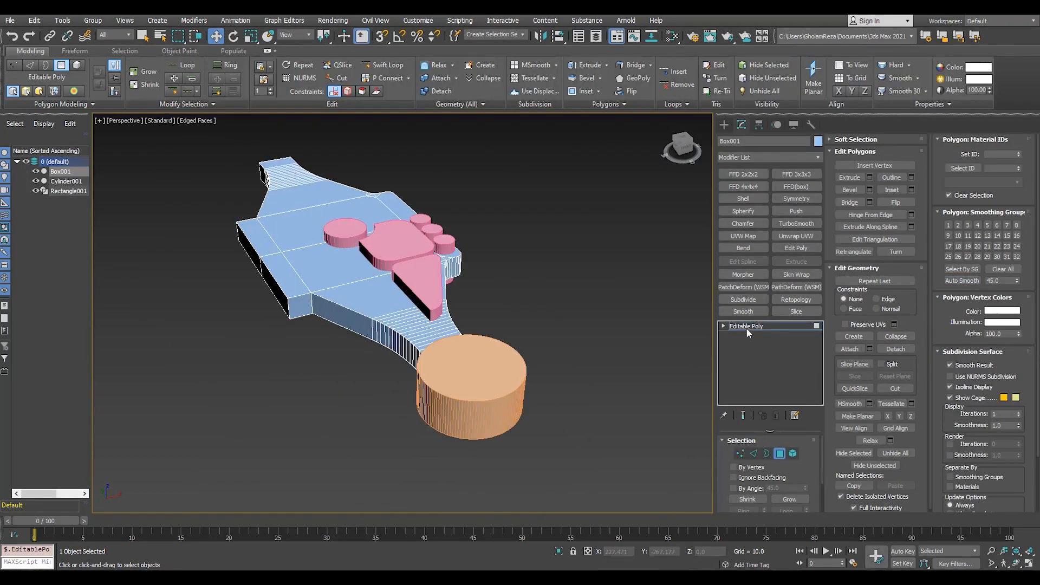
click(749, 327)
scroll(520, 347, up, 5)
key(F4)
scroll(509, 368, down, 5)
Add an Edit Poly modifier to the cylinder at the arm's end and auto-smooth all of its polygons.
click(504, 392)
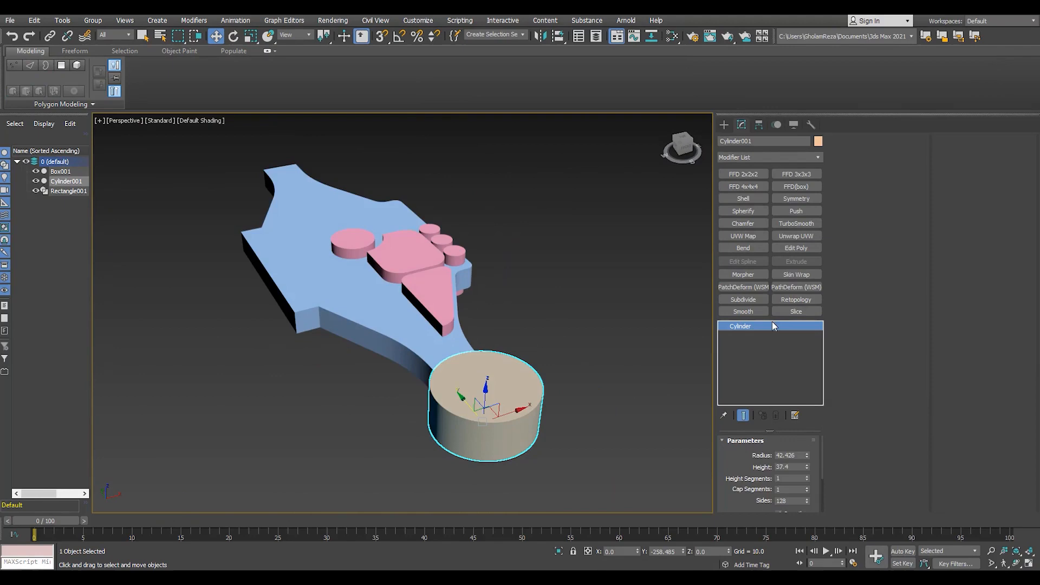
click(795, 249)
key(4)
key(ctrl+a)
scroll(962, 347, down, 2)
click(955, 493)
click(757, 327)
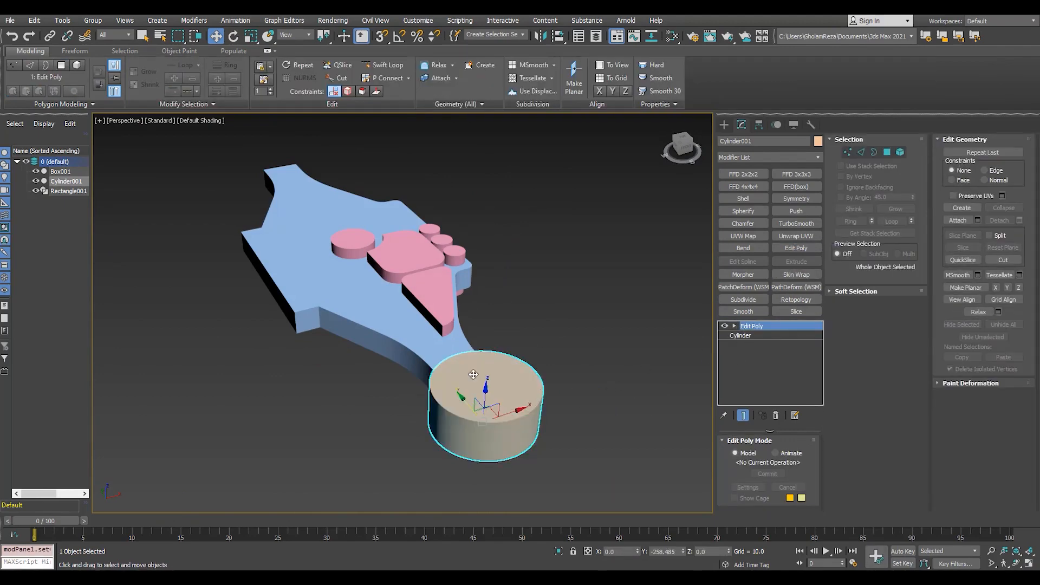
Clone the cylinder in the top view as a concentric copy scaled down to about 64%.
key(t)
scroll(313, 404, up, 6)
key(r)
drag(328, 365, 328, 399)
click(506, 339)
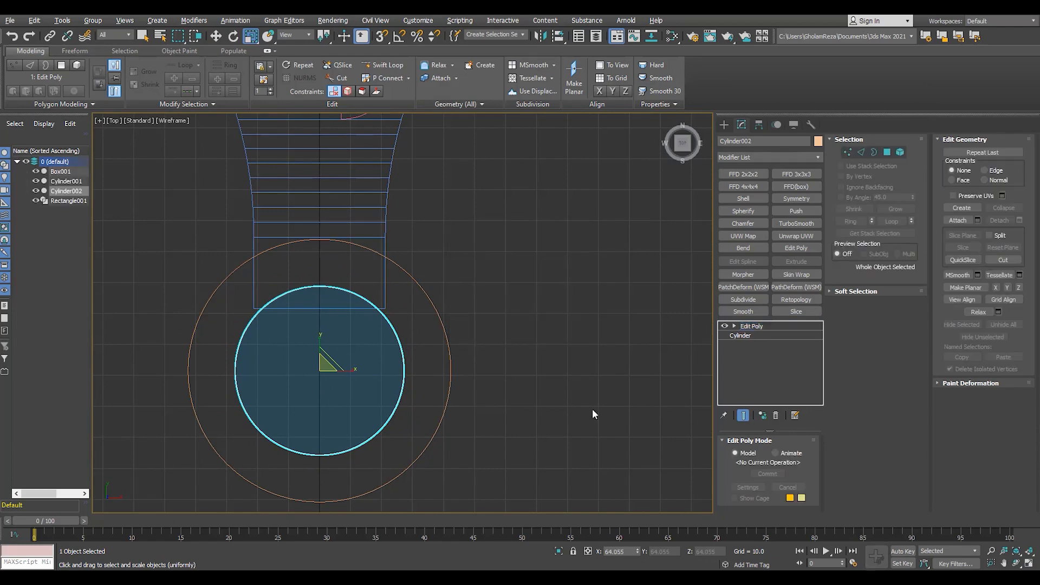
Stretch the inner cylinder by moving its top vertices above and its bottom vertices below the outer cylinder.
key(p)
alt+middle_drag(548, 401, 531, 365)
scroll(515, 384, up, 3)
key(F3)
key(1)
drag(569, 336, 404, 401)
key(w)
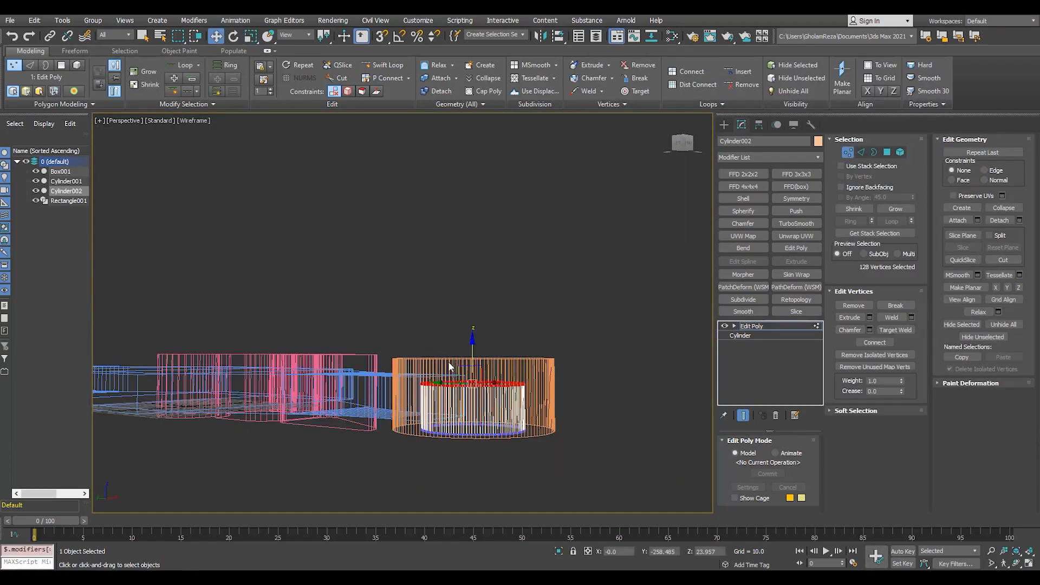
drag(473, 343, 477, 250)
drag(594, 378, 309, 495)
drag(473, 389, 474, 418)
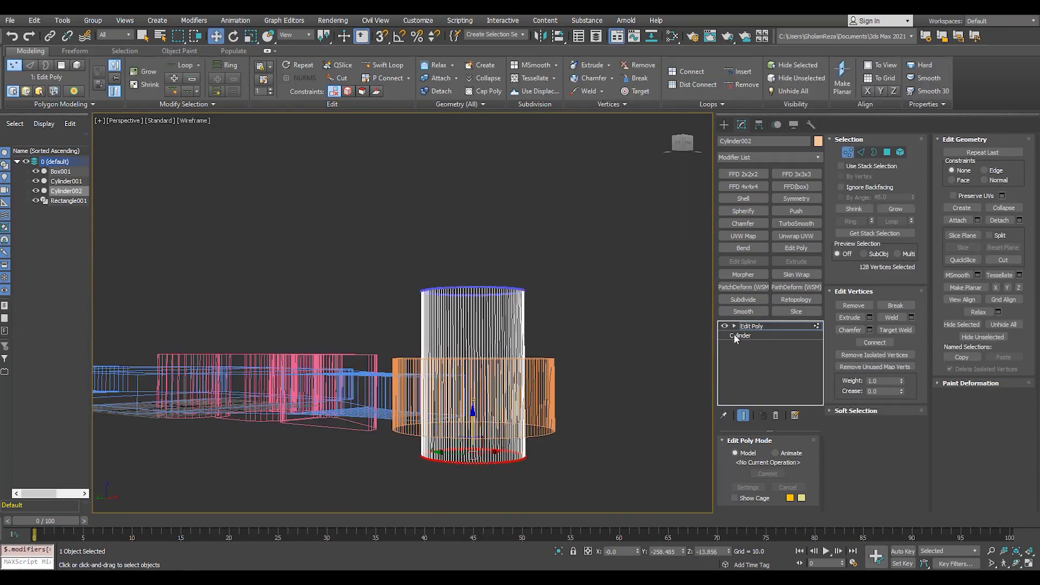
click(748, 327)
Make the outer cylinder a ProBoolean compound object set to Subtraction, with operands picked as instances.
key(F3)
scroll(531, 370, down, 4)
alt+middle_drag(530, 374, 523, 417)
click(531, 387)
scroll(536, 368, up, 4)
click(724, 125)
click(735, 141)
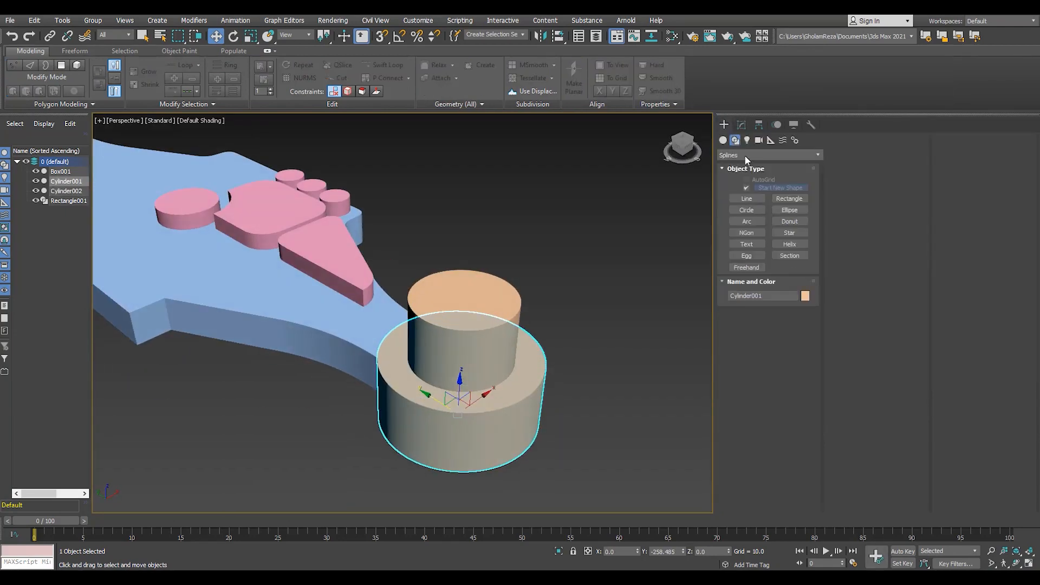
click(723, 140)
click(769, 155)
click(753, 165)
click(788, 235)
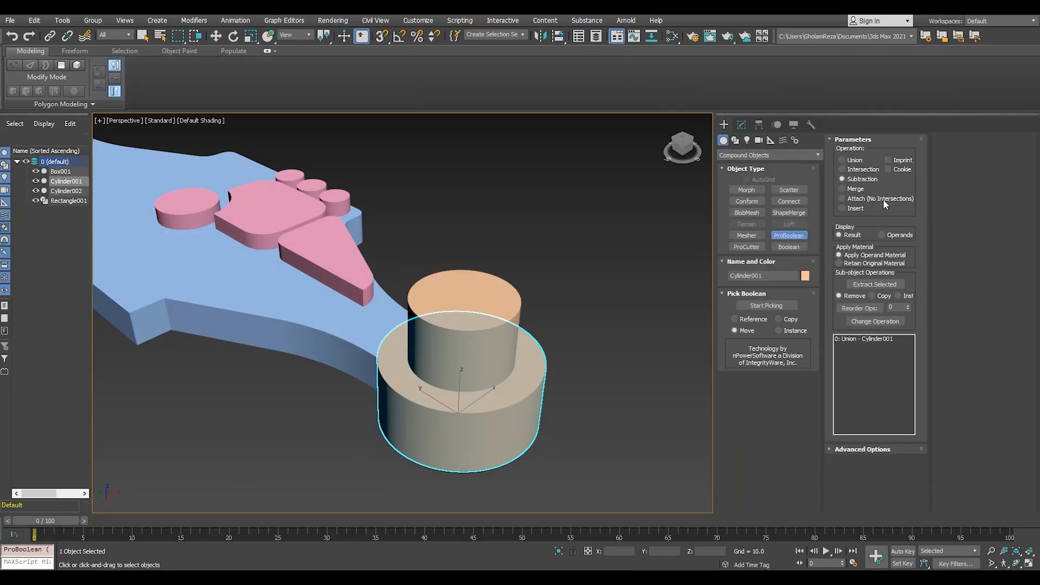
click(877, 449)
click(766, 306)
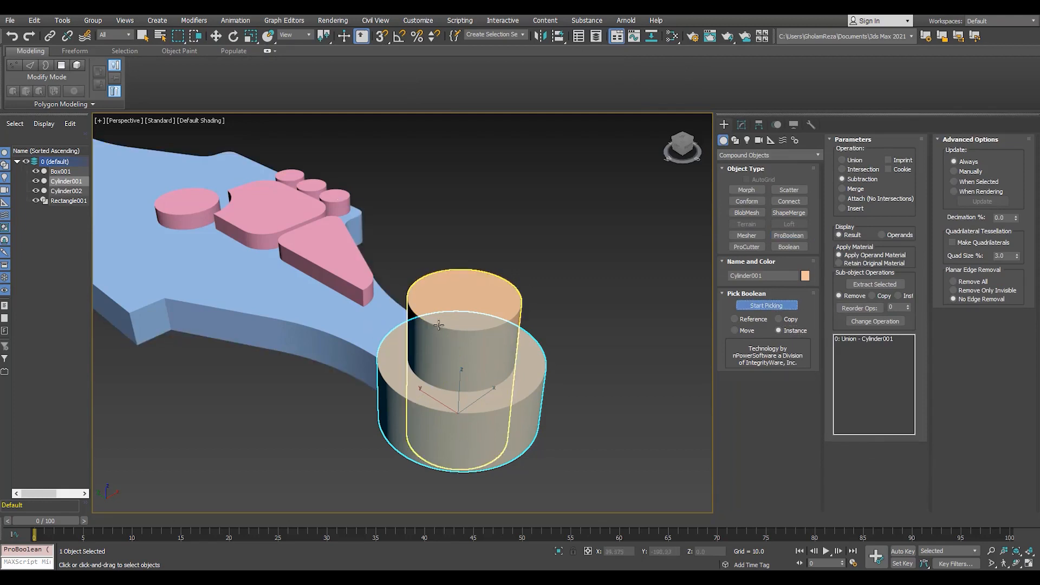
Try subtracting the inner cylinder from the outer one and hiding it, and undo the subtraction.
click(442, 325)
key(F4)
middle_drag(317, 406, 359, 397)
key(w)
click(498, 295)
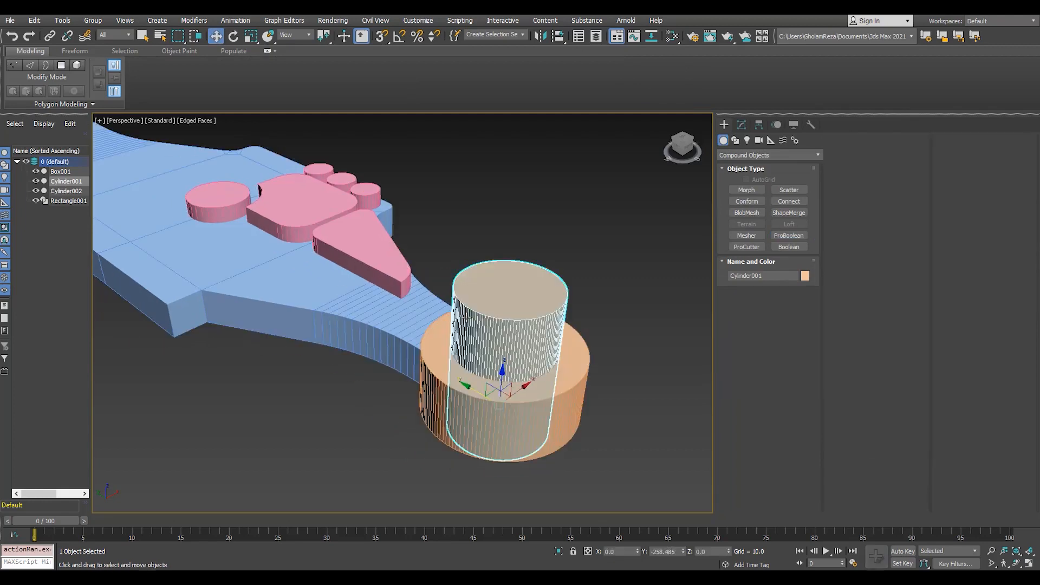
click(36, 192)
key(ctrl+z)
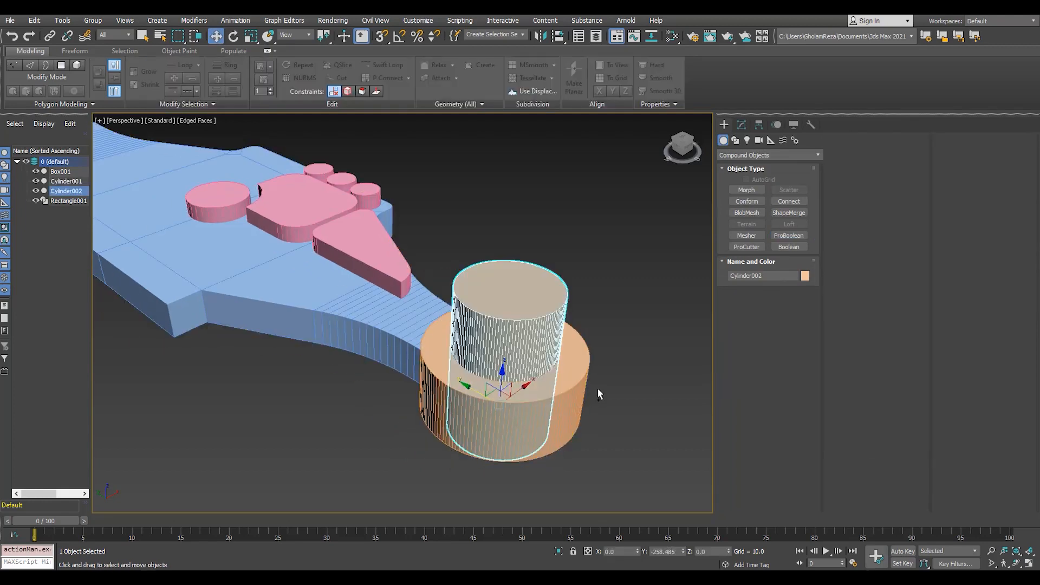
Merge the main body into the outer cylinder's ProBoolean with the Union operation.
click(598, 388)
click(743, 124)
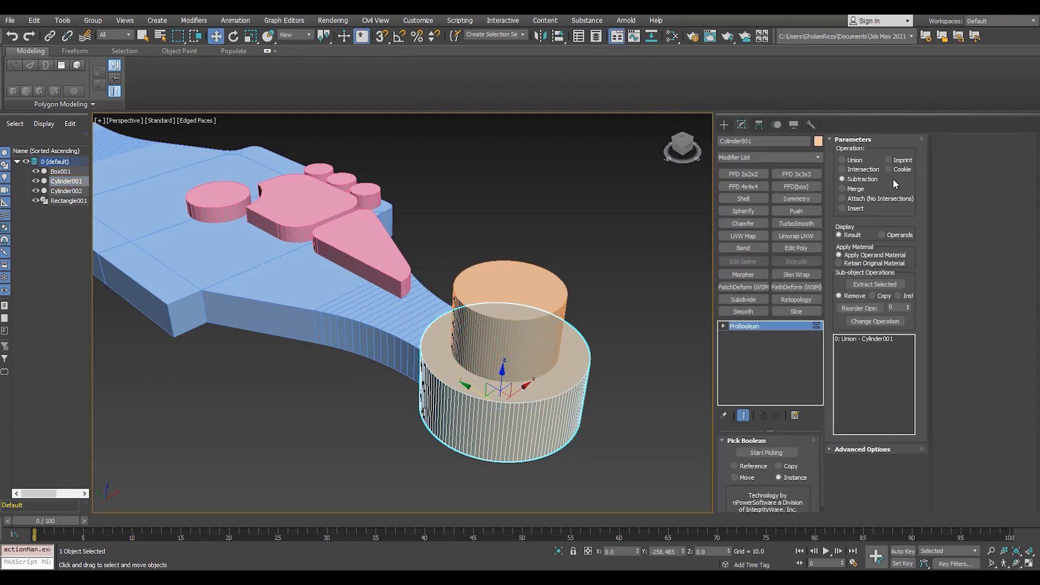
click(853, 161)
click(766, 452)
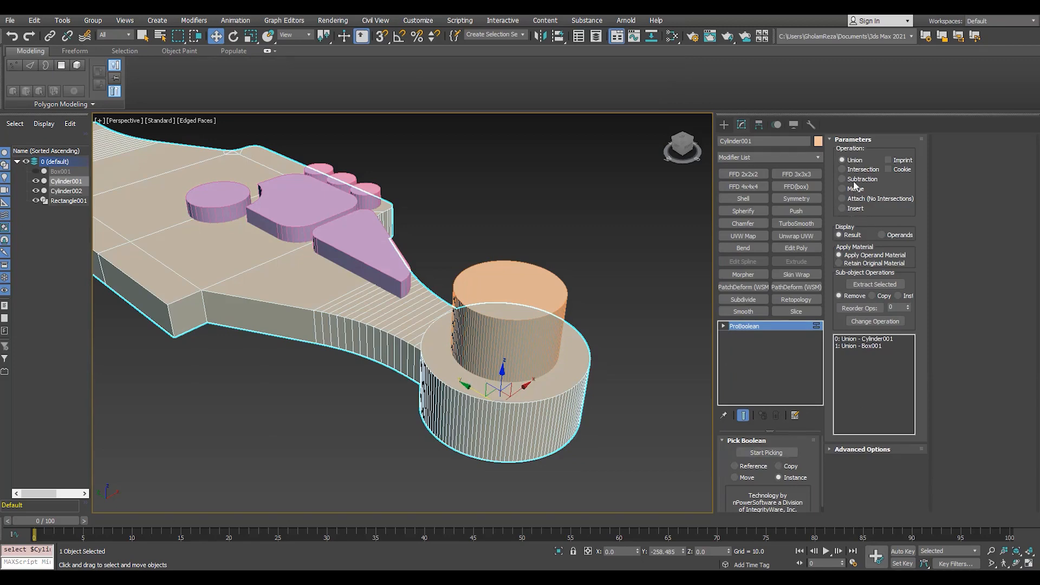
Subtract the inner cylinder from the united body through the same ProBoolean and hide the inner cylinder.
key(w)
click(506, 298)
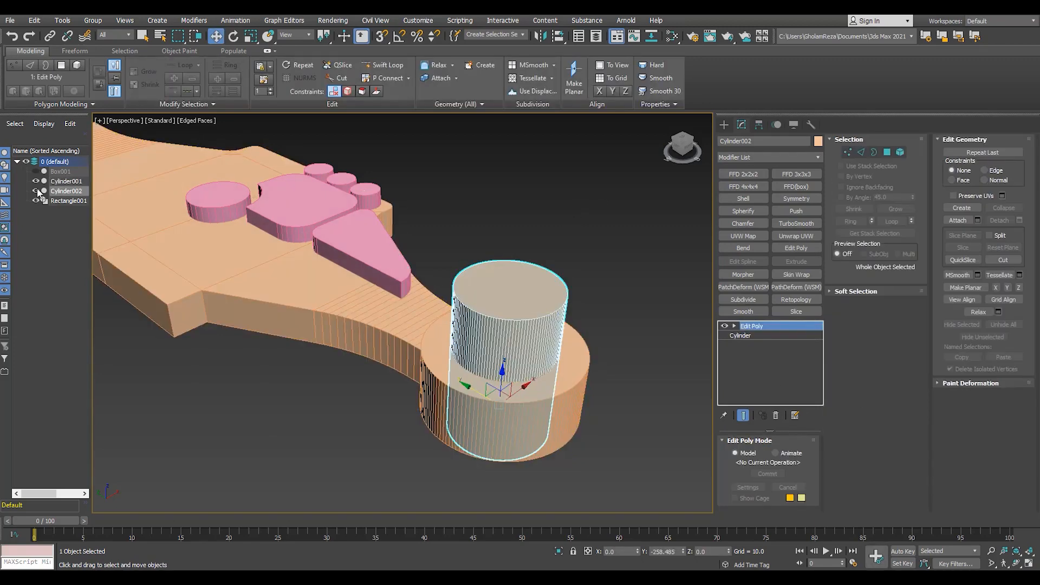
key(alt+h)
alt+middle_drag(507, 314, 360, 304)
click(441, 335)
key(t)
scroll(347, 326, up, 3)
click(400, 317)
scroll(401, 320, up, 3)
click(724, 124)
click(734, 139)
click(747, 198)
scroll(352, 326, up, 2)
scroll(355, 295, down, 4)
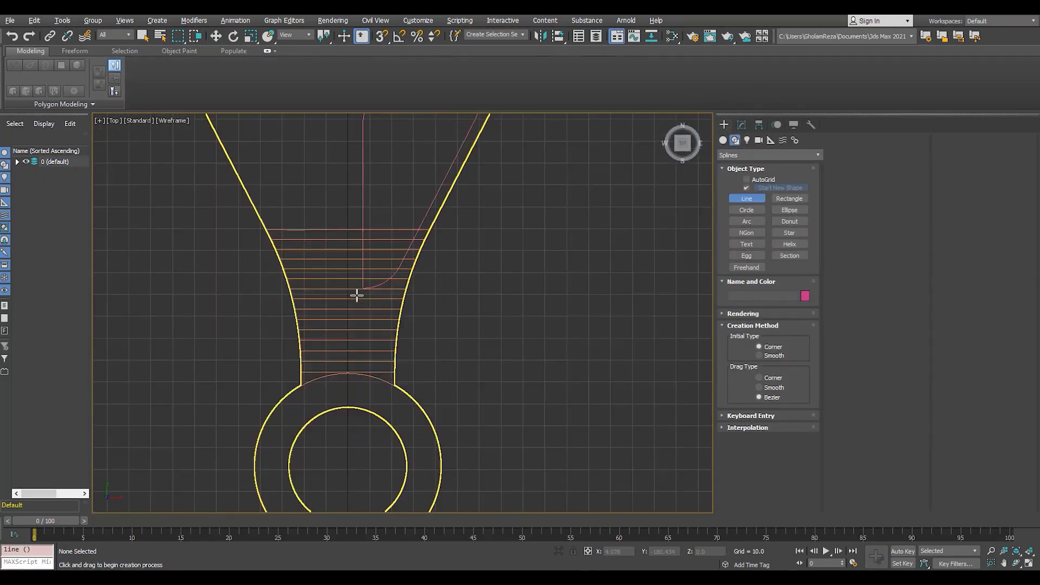
scroll(359, 296, up, 2)
click(348, 281)
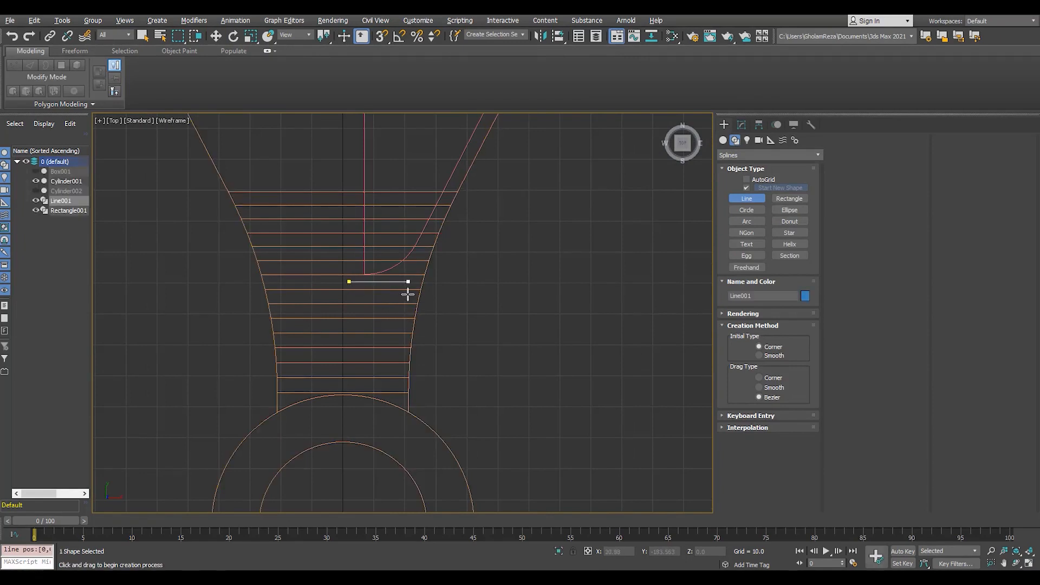
Draw a rectangle spline about 34 long by 17 wide on the right half of the arm's narrow neck.
click(789, 198)
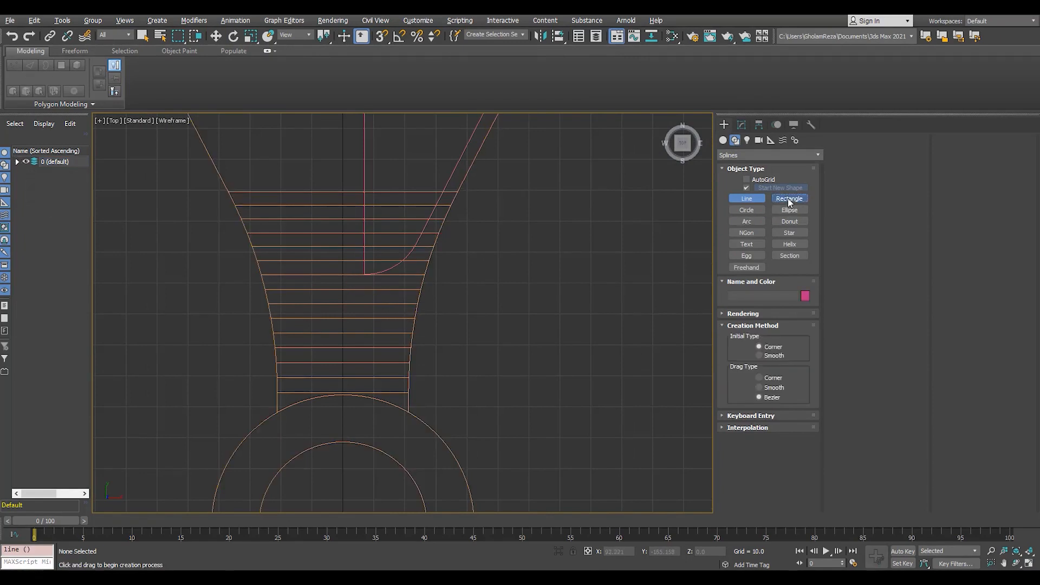
right_click(407, 380)
click(742, 124)
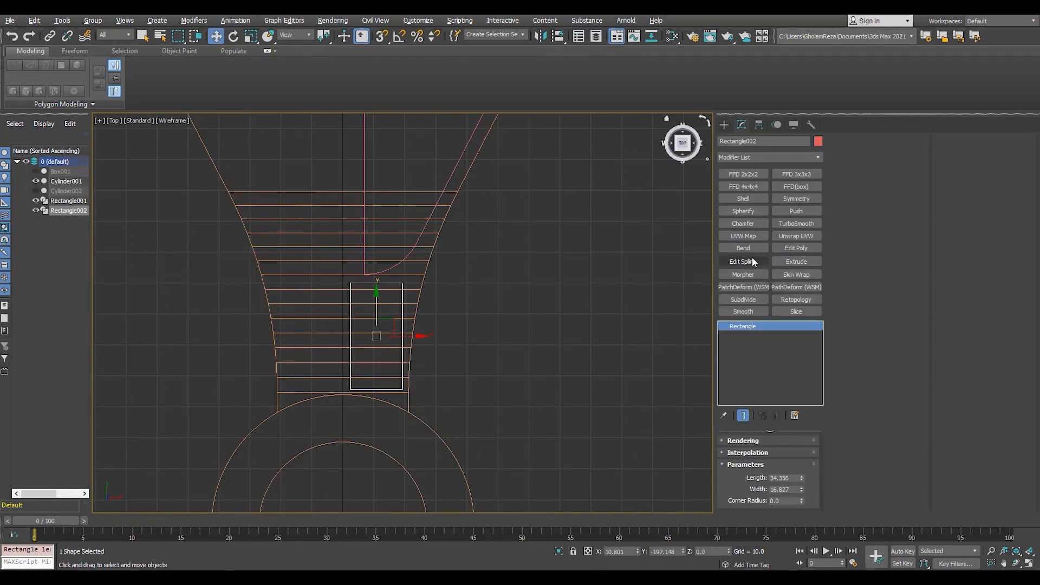
Convert the rectangle's vertices to Corner type with Edit Spline and taper its right side to follow the neck.
click(744, 262)
scroll(408, 277, up, 4)
right_click(409, 270)
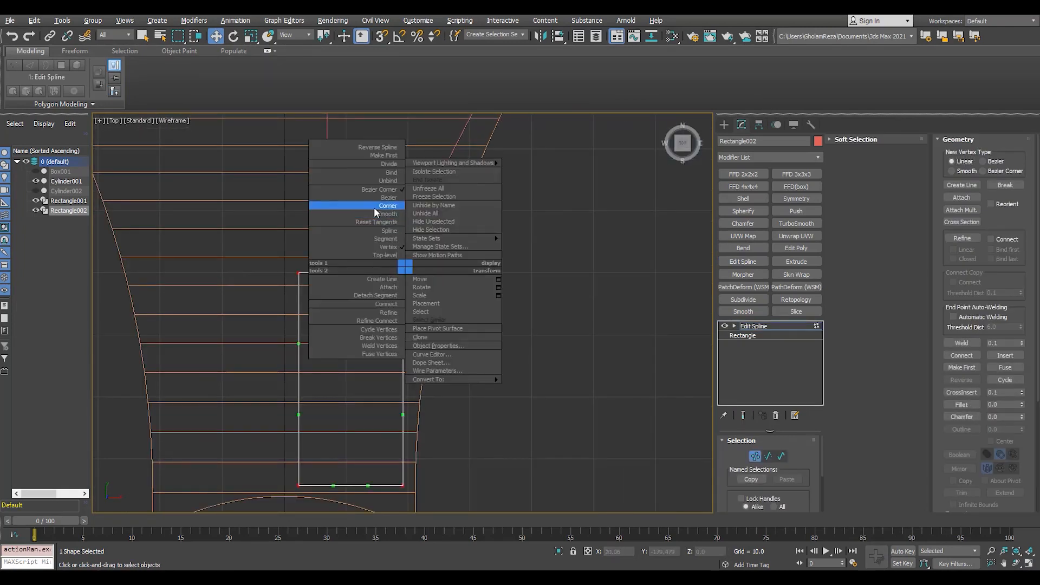
click(374, 207)
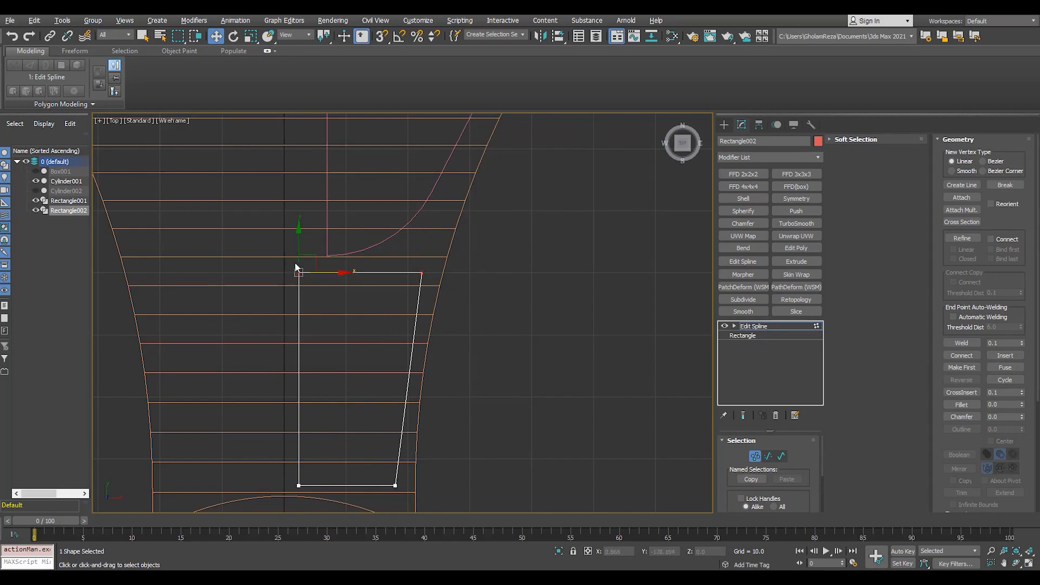
Fillet all four corners of the tapered neck shape by about 5.
scroll(389, 270, down, 3)
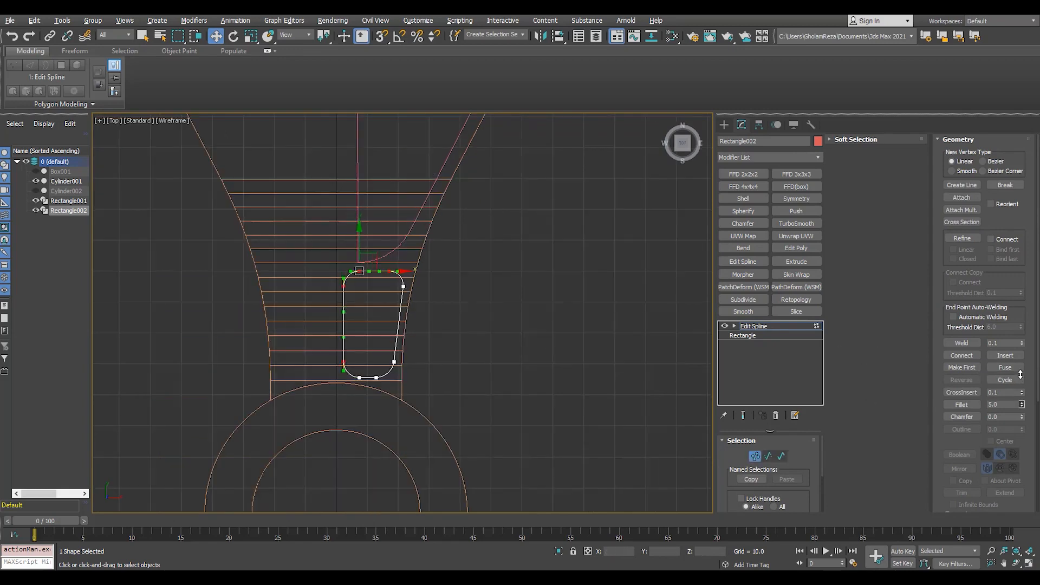
click(442, 393)
scroll(441, 393, up, 2)
scroll(466, 362, down, 2)
click(751, 328)
middle_drag(365, 345, 399, 387)
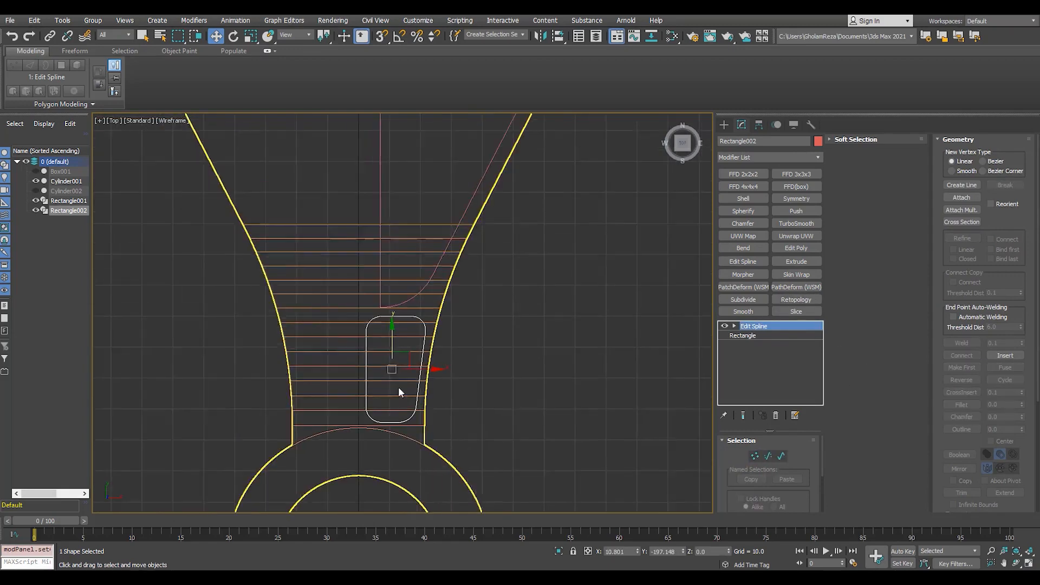
scroll(402, 391, down, 3)
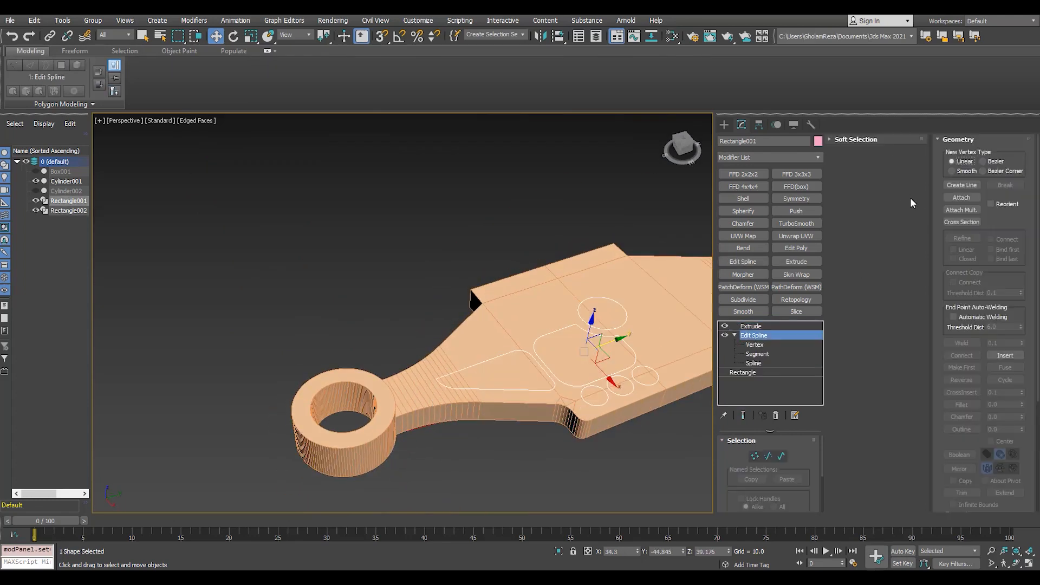
Attach the rounded neck shape to the existing cutout spline object at its Edit Spline level.
alt+middle_drag(531, 399, 497, 363)
click(425, 411)
right_click(435, 452)
scroll(435, 452, up, 3)
Raise the attached neck spline to the height of the other cutout outlines and return to the Extrude level.
key(3)
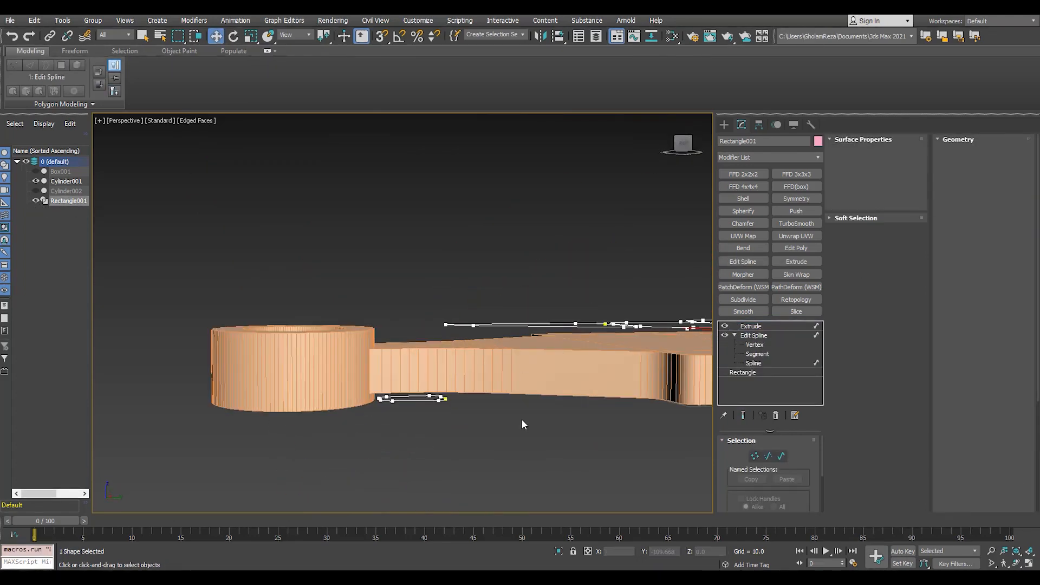
click(755, 336)
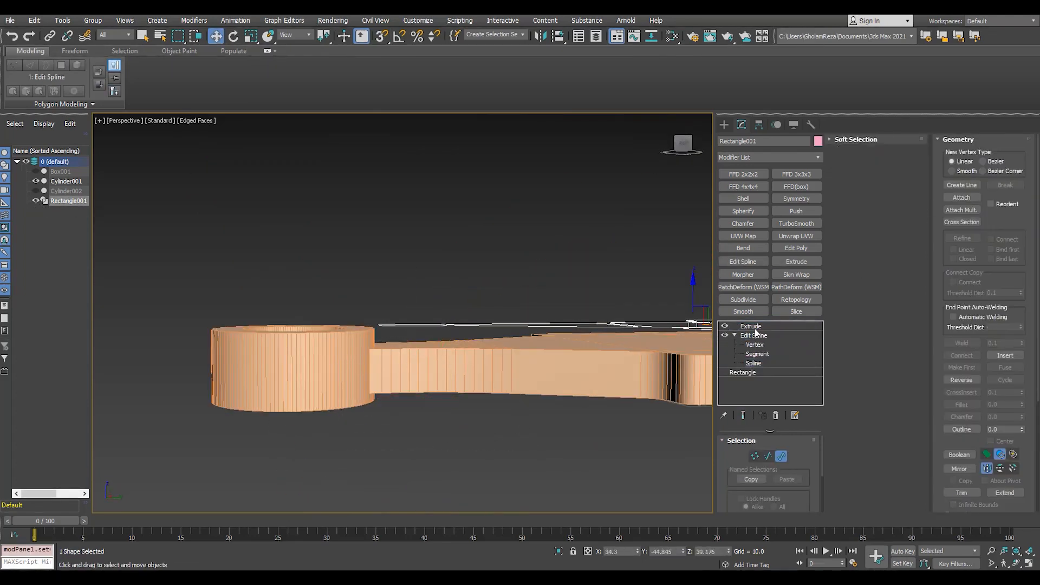
click(752, 326)
alt+middle_drag(501, 347, 523, 388)
scroll(485, 346, down, 3)
scroll(485, 346, up, 3)
Add an Edit Poly modifier to the extruded cutout shapes and auto-smooth all of their polygons.
key(F4)
click(791, 253)
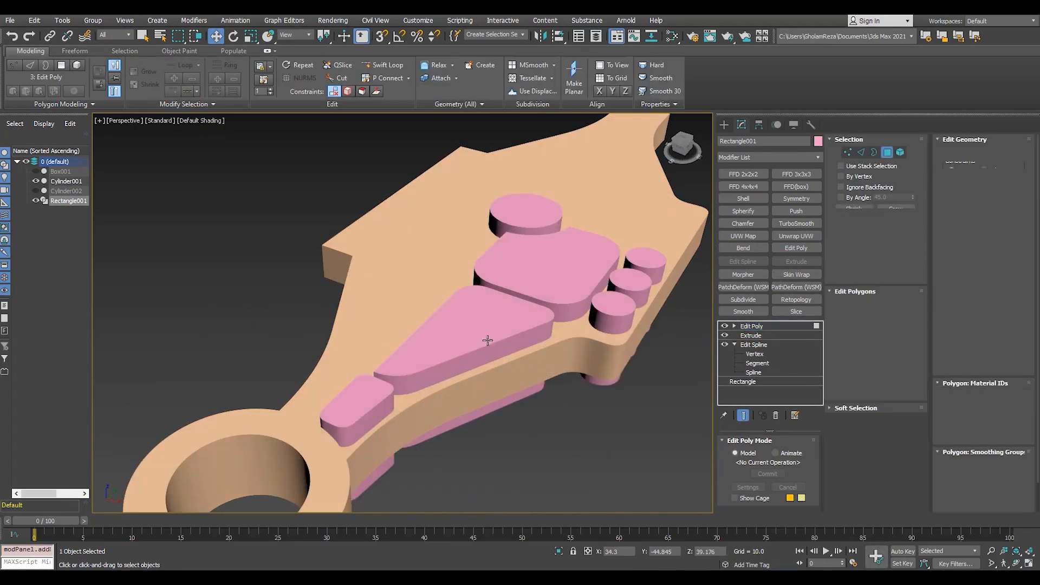
key(4)
key(ctrl+a)
scroll(958, 480, down, 2)
key(4)
Subtract the extruded cutout shapes from the united body through its ProBoolean.
alt+middle_drag(591, 355, 568, 374)
click(413, 261)
key(F4)
alt+middle_drag(403, 277, 490, 328)
scroll(704, 431, down, 3)
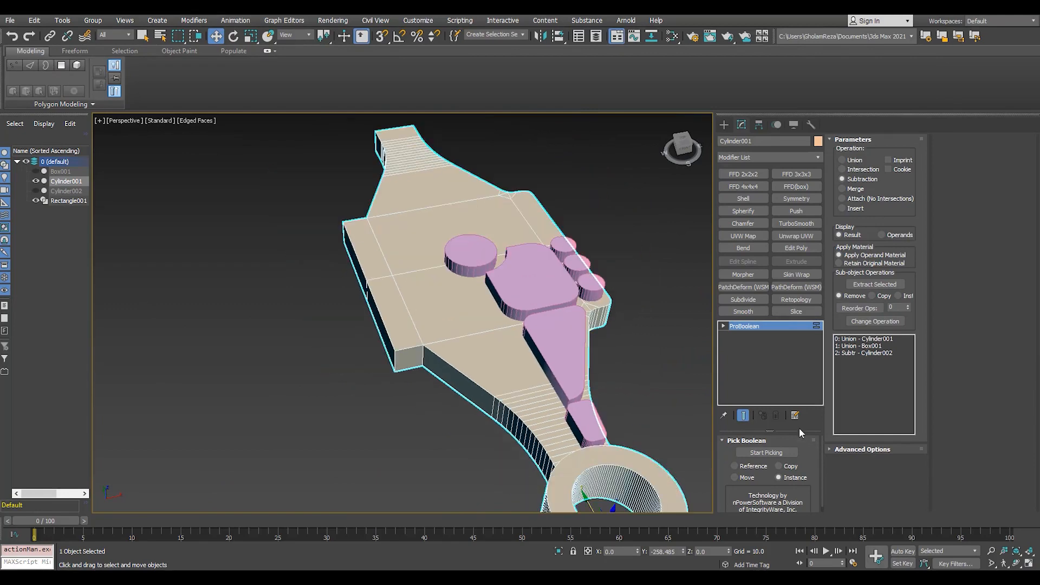
click(769, 452)
alt+middle_drag(623, 406, 471, 390)
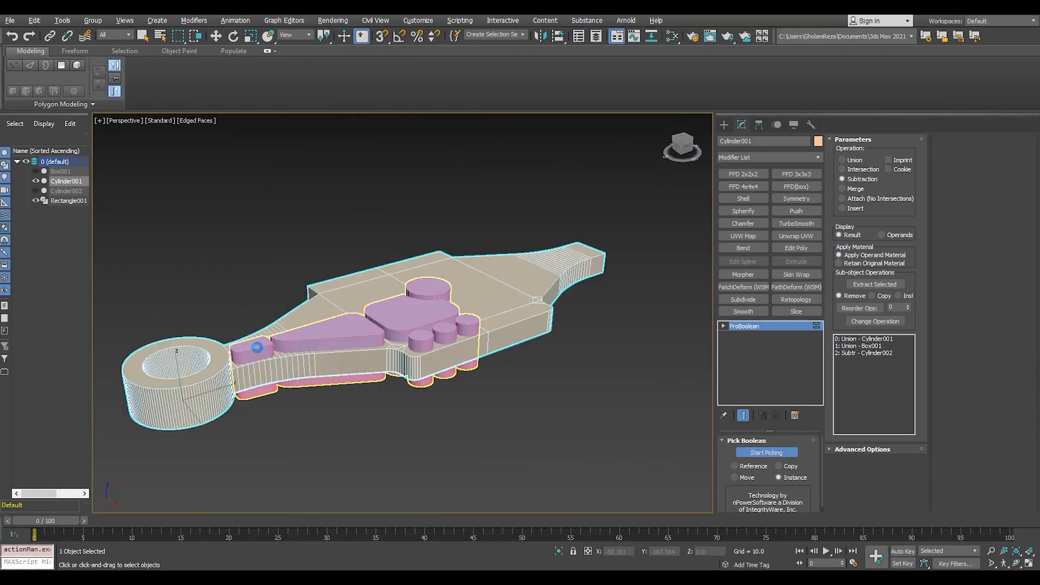
key(w)
click(36, 201)
alt+middle_drag(407, 308, 503, 335)
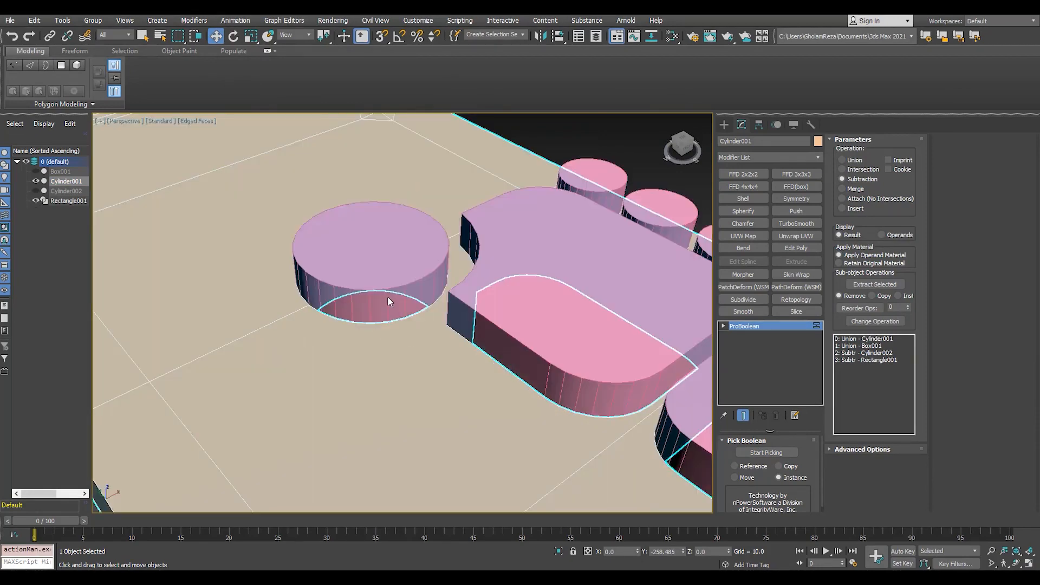
Add a TurboSmooth modifier separated by smoothing groups to the cutout shapes and hide them.
click(384, 245)
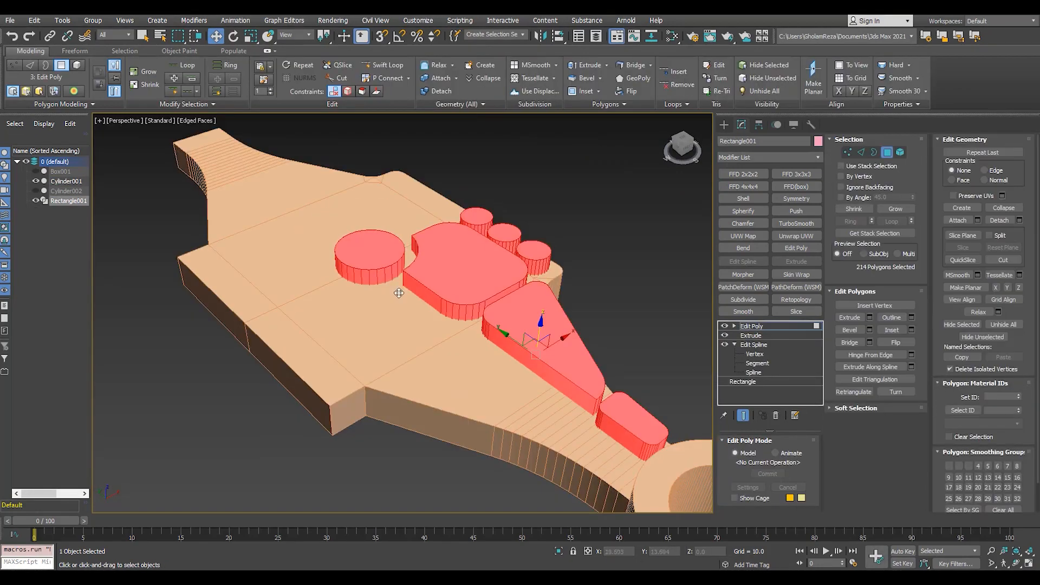
scroll(962, 494, down, 2)
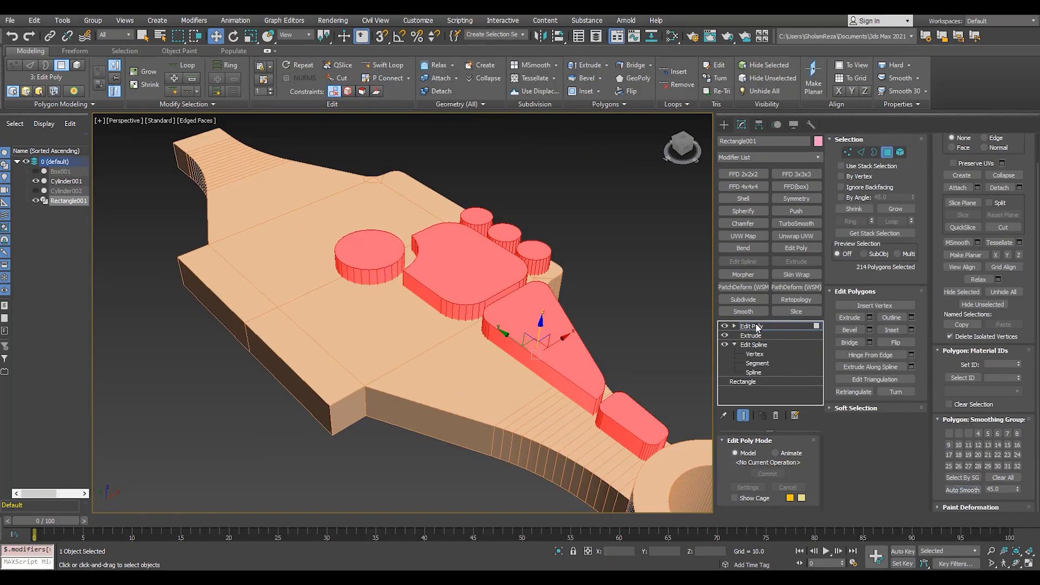
click(796, 223)
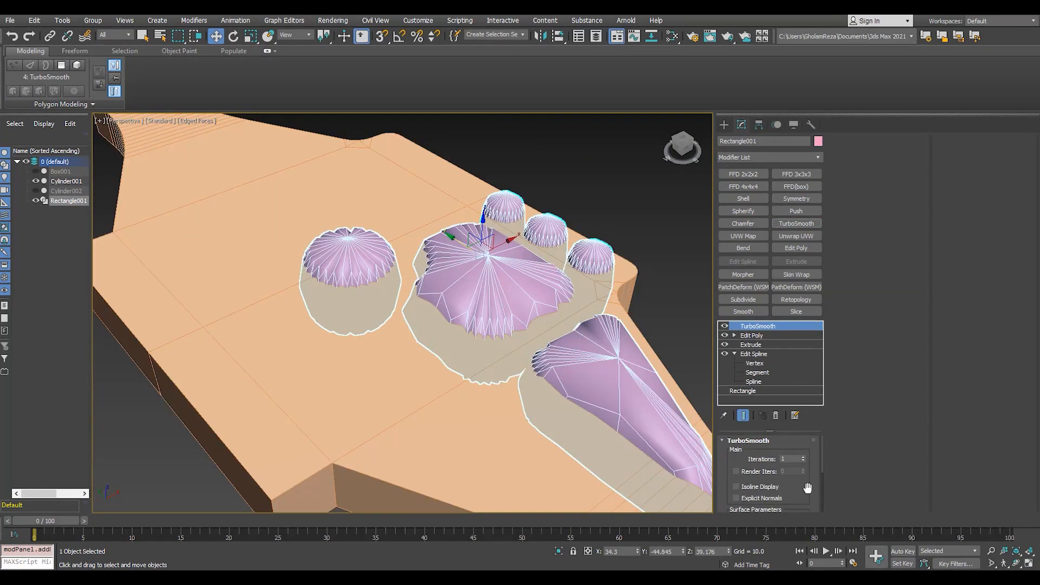
scroll(769, 471, down, 3)
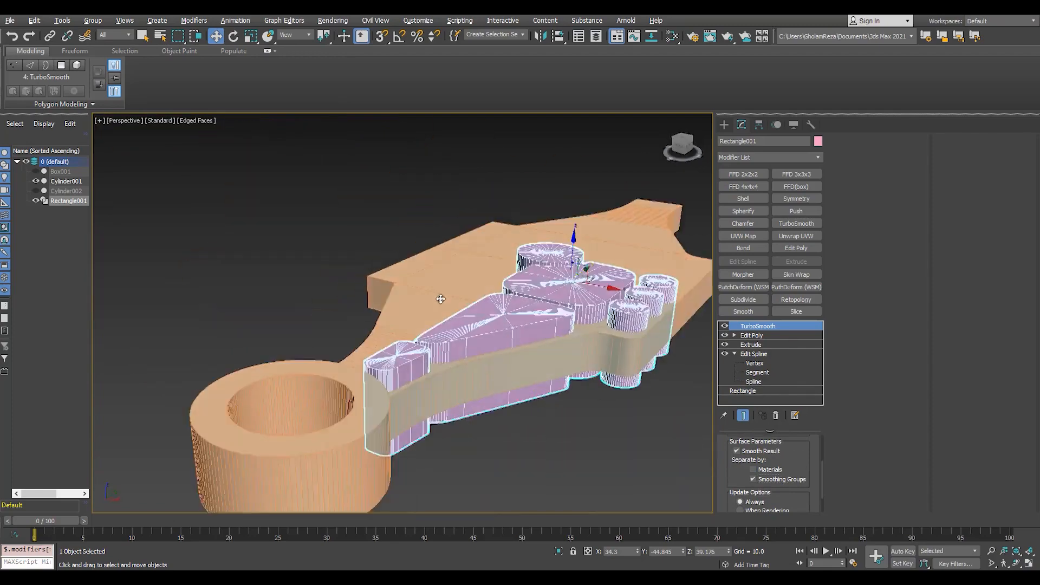
alt+middle_drag(456, 301, 505, 399)
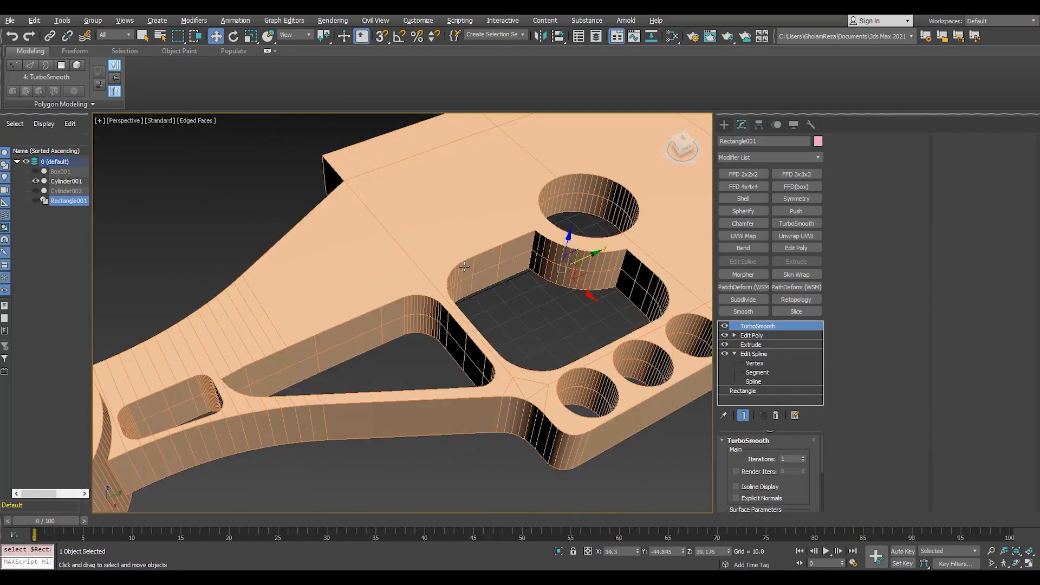
Convert the ProBoolean body with its cutouts to an Editable Poly.
alt+middle_drag(564, 238, 500, 291)
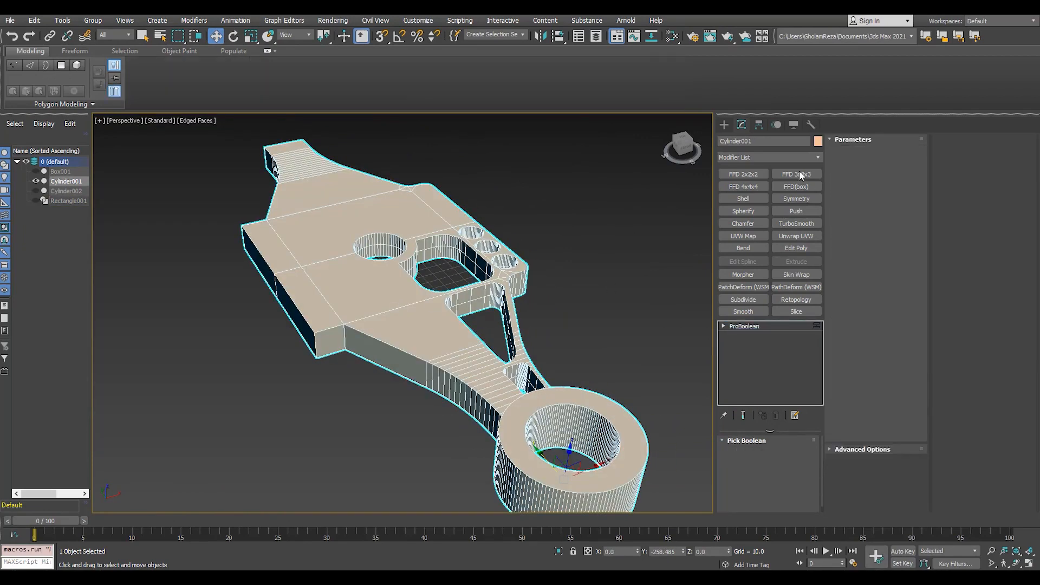
click(810, 156)
text(turn)
key(Return)
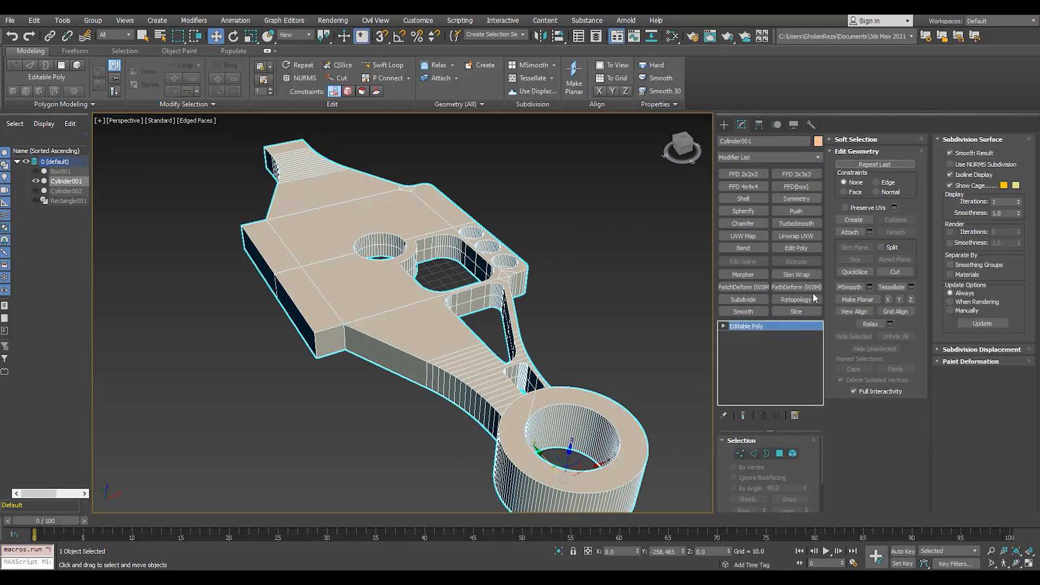
Try cutting away part of the body with a rotated Slice modifier set to Remove Bottom, and delete the modifier.
click(807, 313)
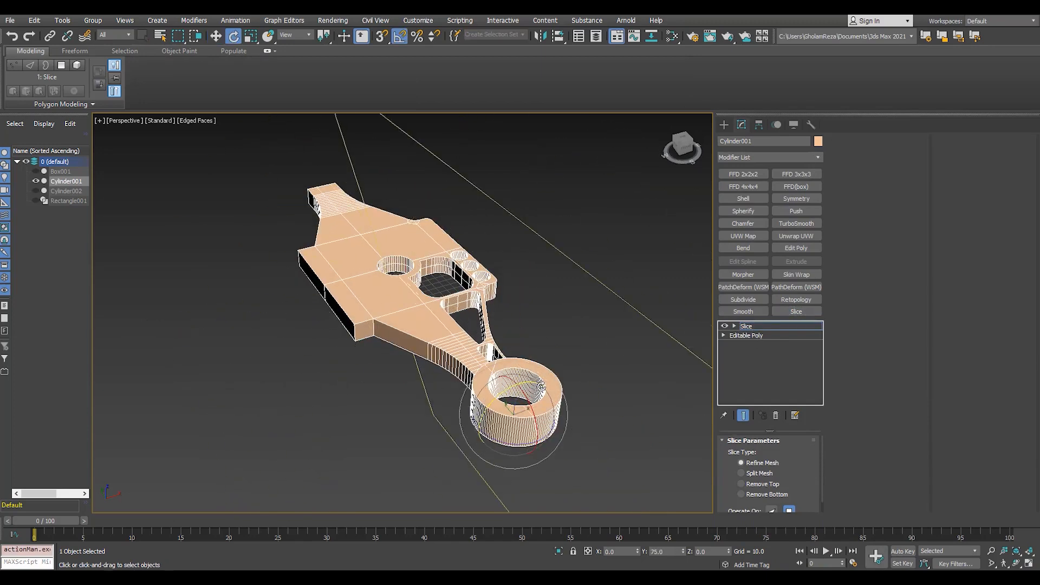
drag(542, 387, 547, 384)
click(767, 493)
alt+middle_drag(403, 381, 388, 276)
click(776, 417)
In the top view, replace the diagonal edge across the ring's face with one connecting closer outer-rim and inner-rim vertices near the neck.
key(alt+w)
middle_drag(274, 300, 251, 235)
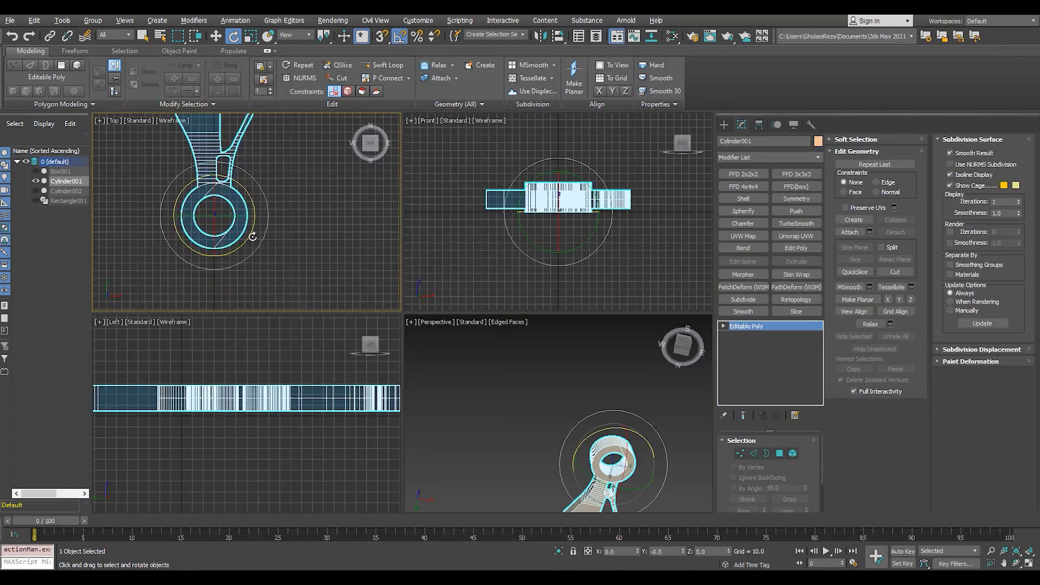
key(1)
key(alt+w)
scroll(340, 267, up, 10)
middle_drag(340, 267, 412, 249)
scroll(412, 249, down, 4)
key(2)
click(376, 291)
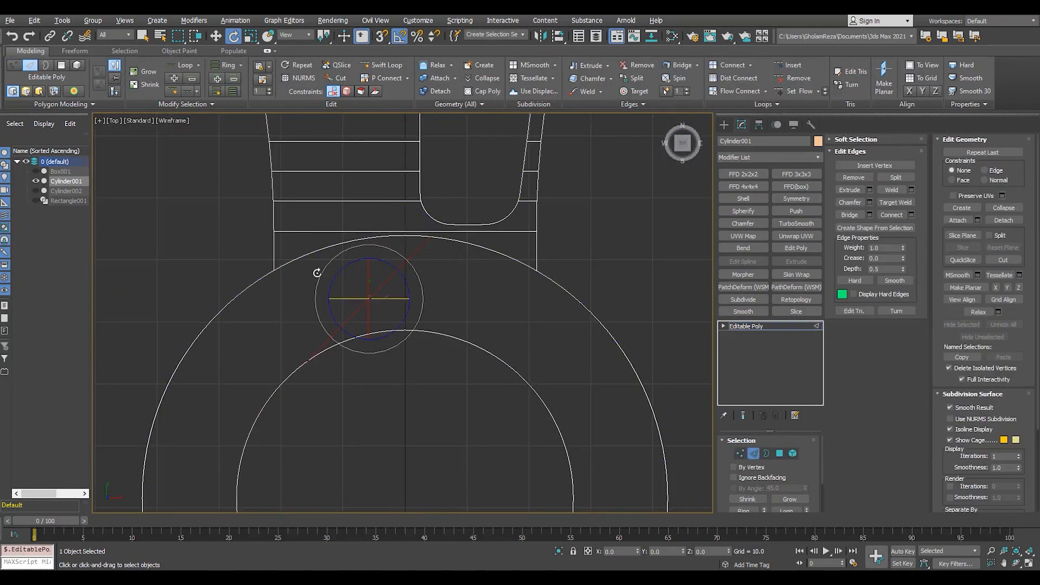
key(1)
scroll(431, 234, up, 6)
scroll(379, 241, down, 4)
drag(458, 275, 448, 247)
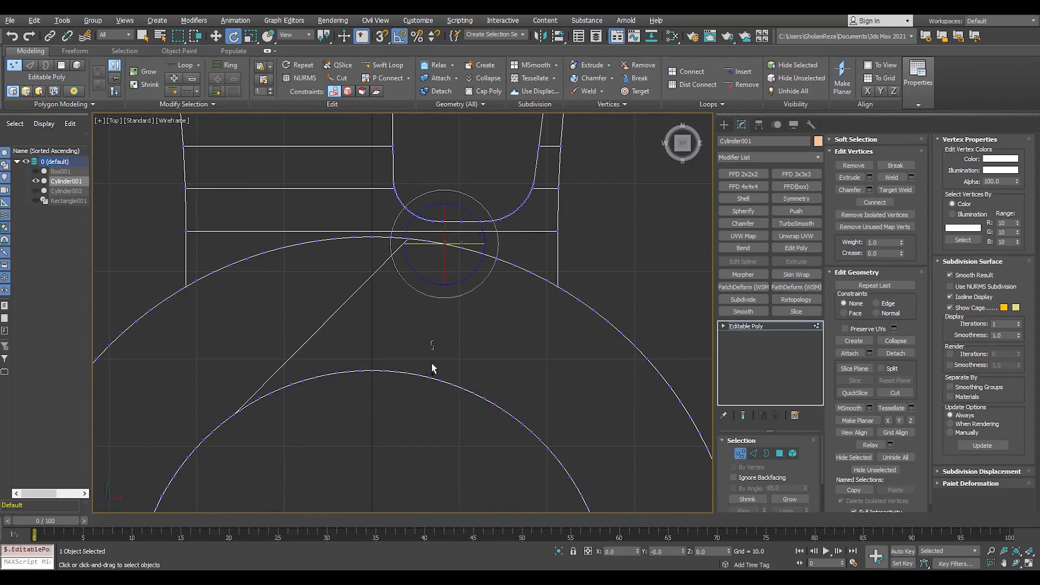
key(2)
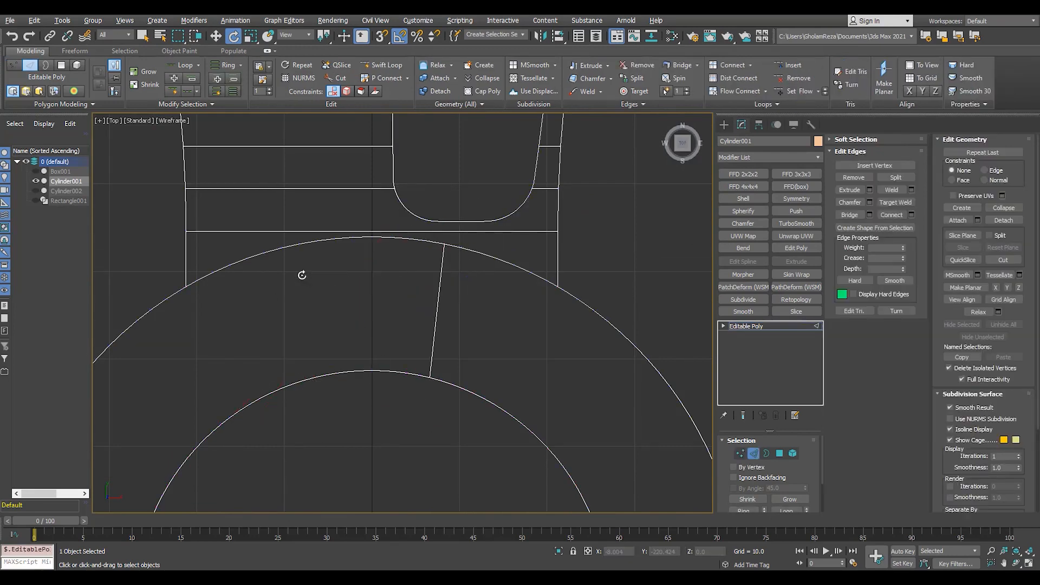
Connect the ring's outer-rim and inner-rim vertices with straight edges along the centreline, both beside the neck and at the opposite end.
key(1)
scroll(365, 241, up, 4)
click(381, 235)
scroll(389, 239, down, 2)
middle_drag(388, 444, 387, 227)
scroll(384, 415, down, 2)
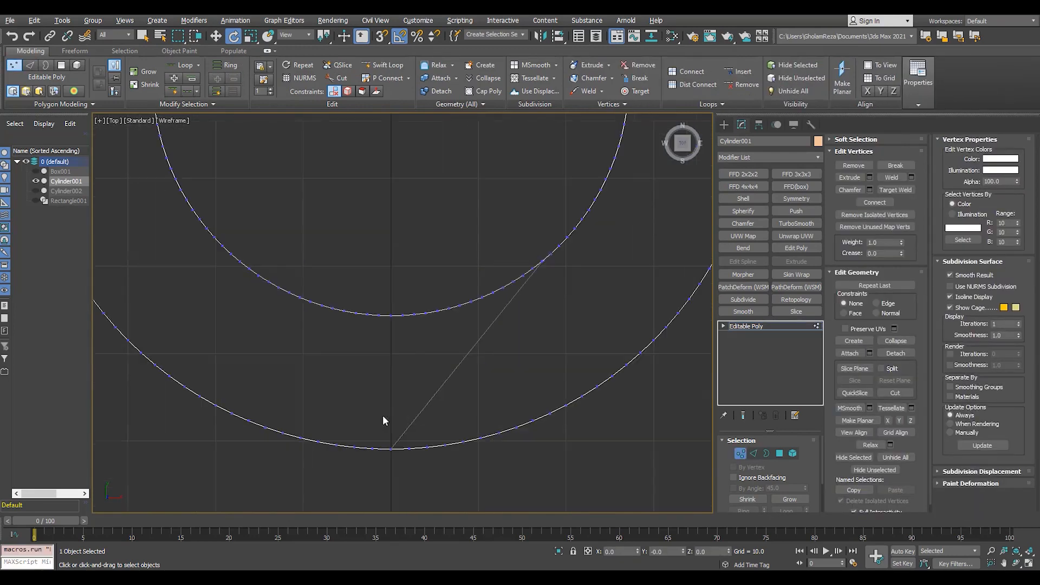
scroll(396, 306, down, 5)
Add a Slice modifier, rotate its plane upright along the body's length, and set it to Remove Top.
click(796, 312)
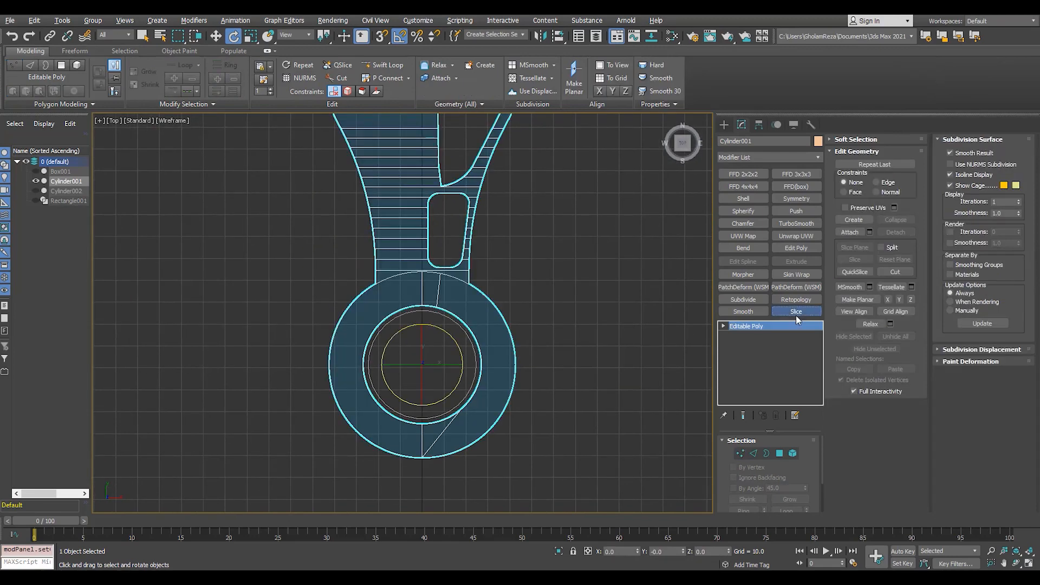
key(p)
scroll(506, 471, down, 5)
alt+middle_drag(506, 472, 499, 352)
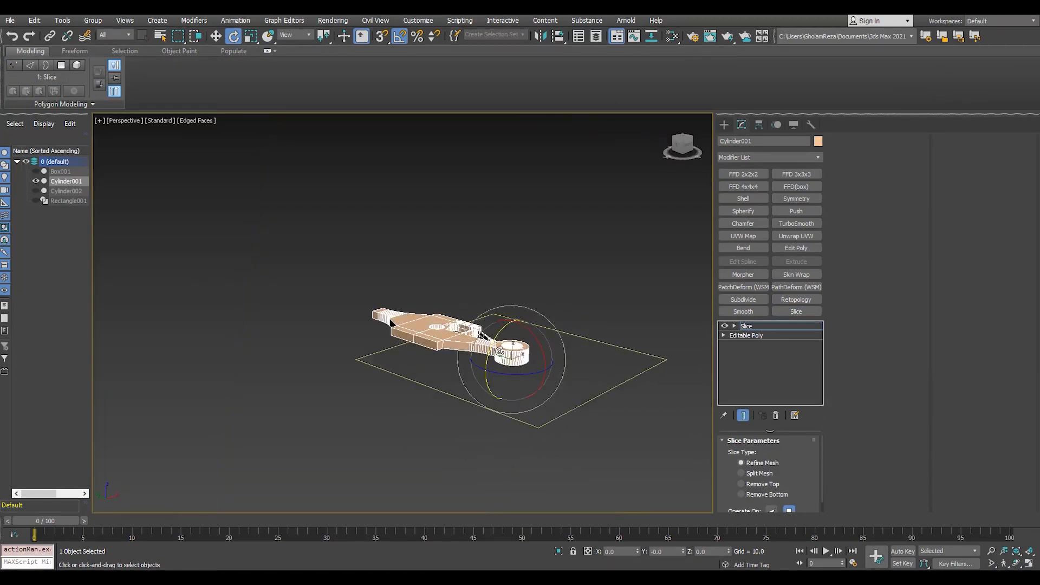
drag(482, 368, 474, 390)
scroll(475, 390, up, 5)
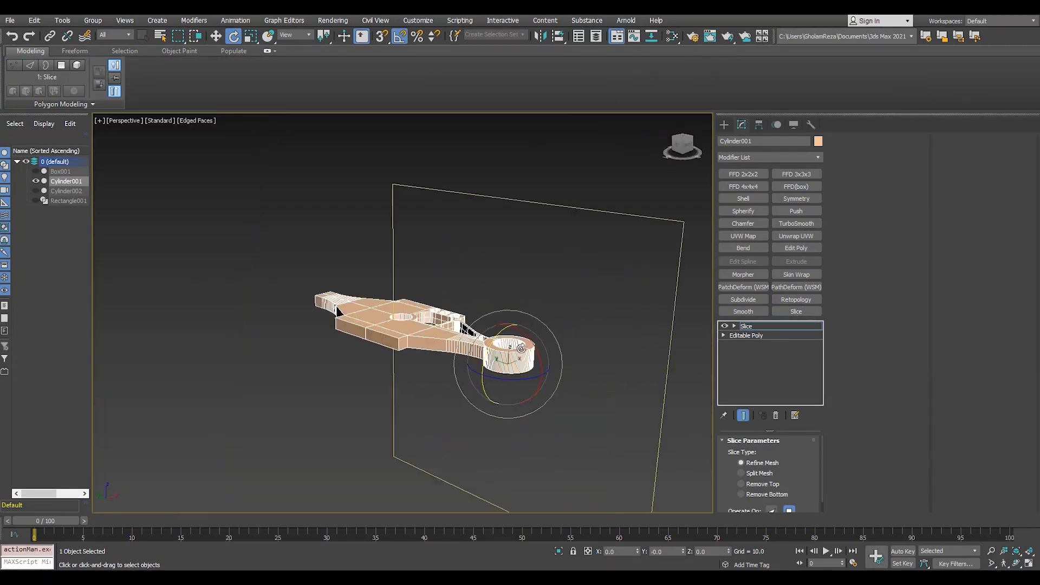
alt+middle_drag(475, 390, 454, 415)
click(741, 484)
alt+middle_drag(399, 314, 346, 287)
Add a second Slice modifier and rotate its plane upright across the body's length.
click(789, 313)
double_click(750, 327)
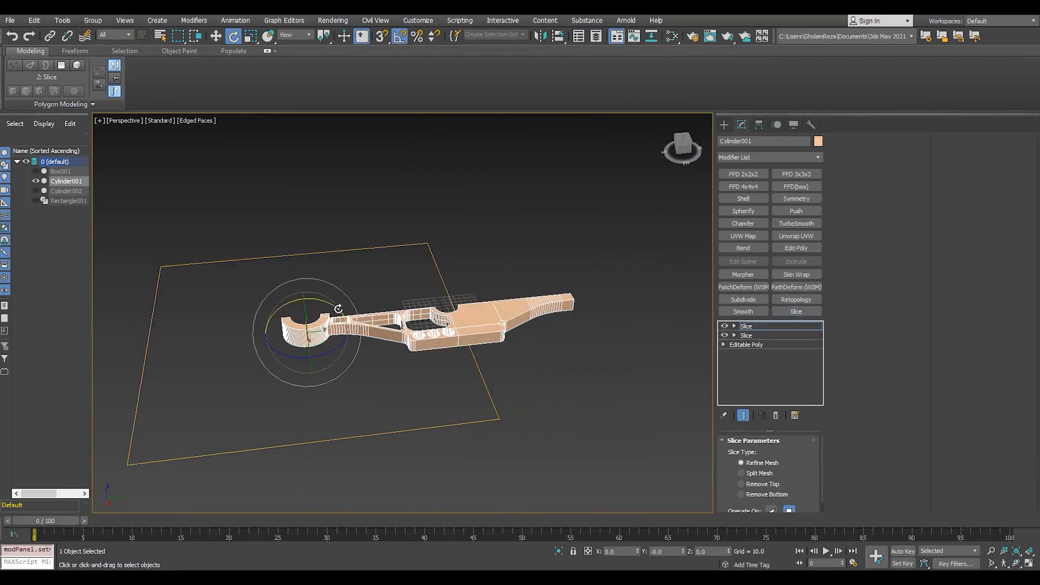
drag(339, 309, 456, 299)
Snap the second slice plane to the body's centre at the origin and set it to Remove Top.
key(s)
key(t)
scroll(386, 200, down, 5)
scroll(398, 238, up, 5)
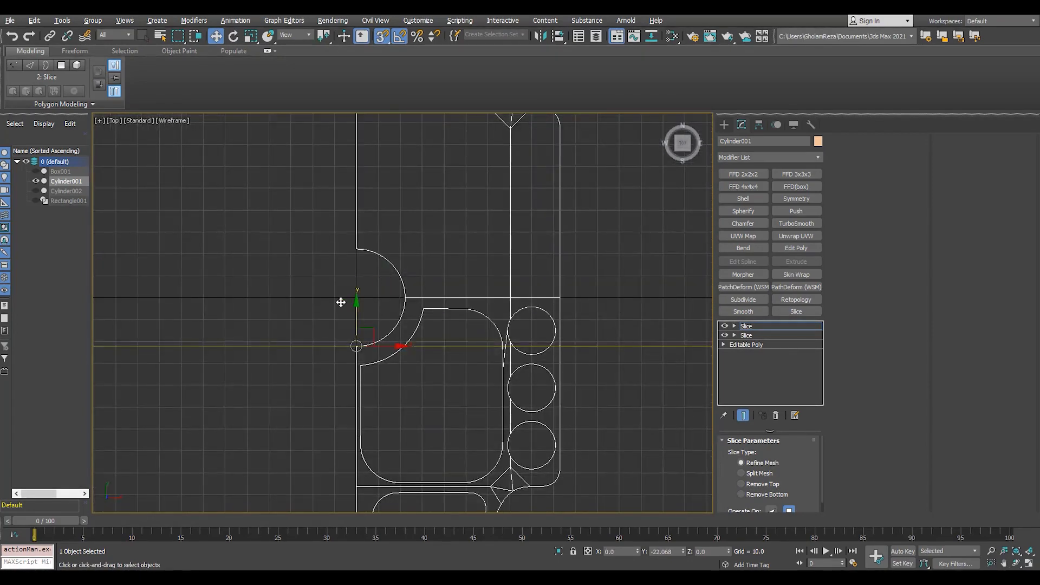
drag(341, 303, 356, 297)
key(s)
key(alt+w)
click(616, 389)
key(alt+w)
click(764, 484)
alt+middle_drag(482, 369, 519, 379)
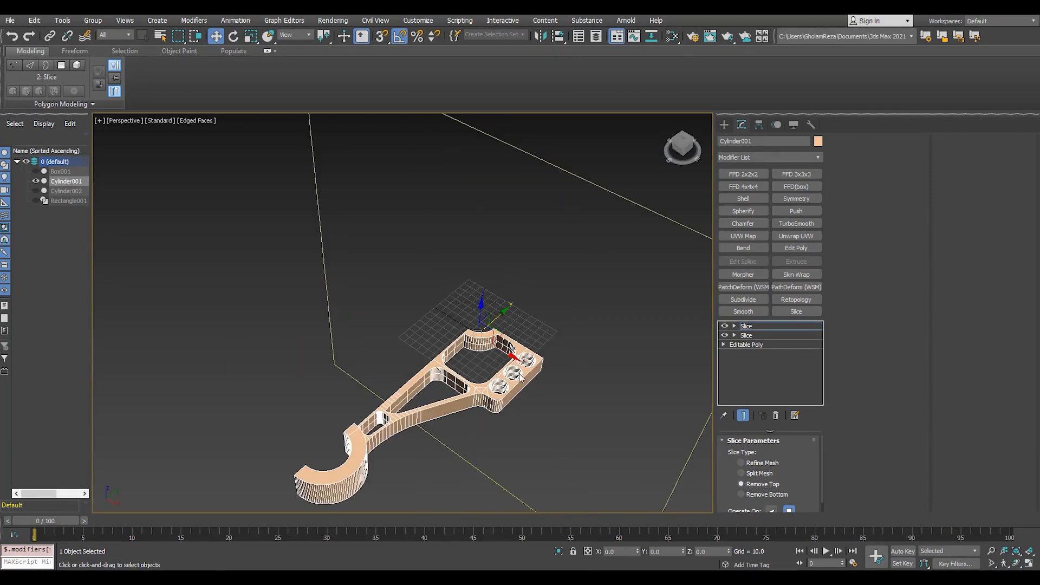
Convert the sliced quarter to an Editable Poly, add Subdivide and Retopology modifiers, and compute a ReForm remesh with a face count of 10000.
right_click(519, 378)
click(623, 497)
scroll(519, 378, up, 4)
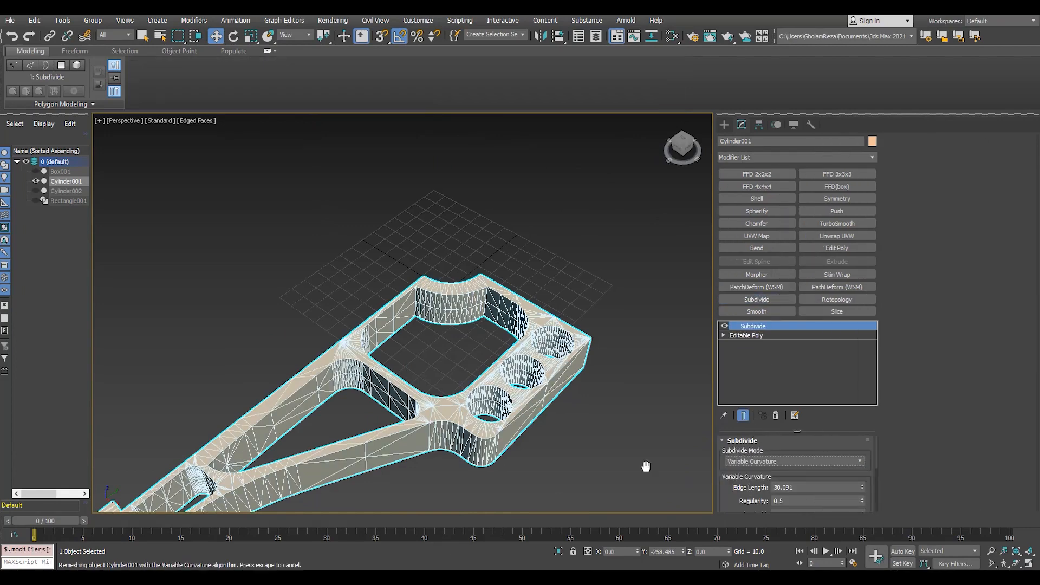
middle_drag(286, 299, 298, 241)
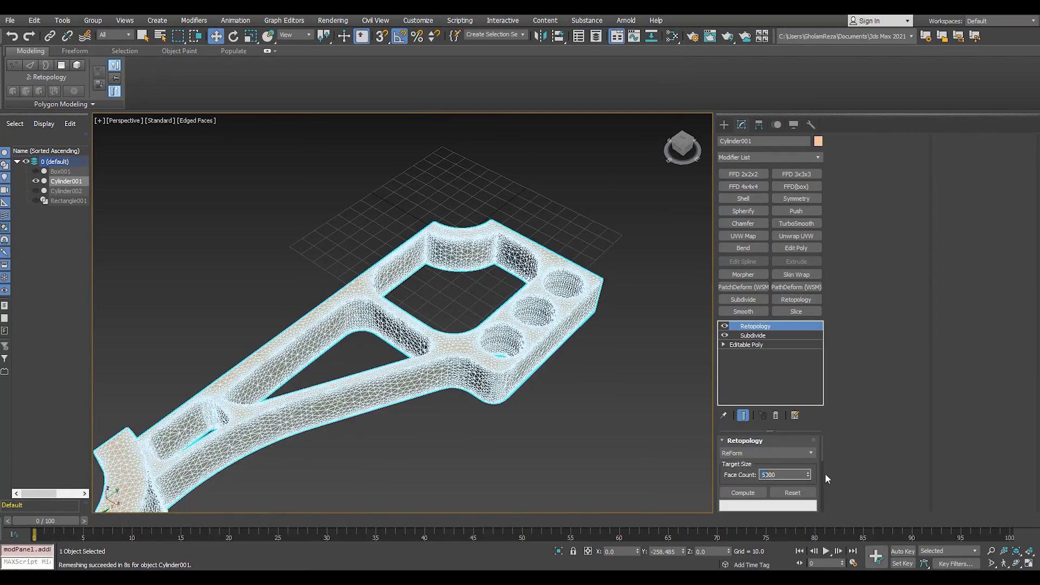
click(742, 492)
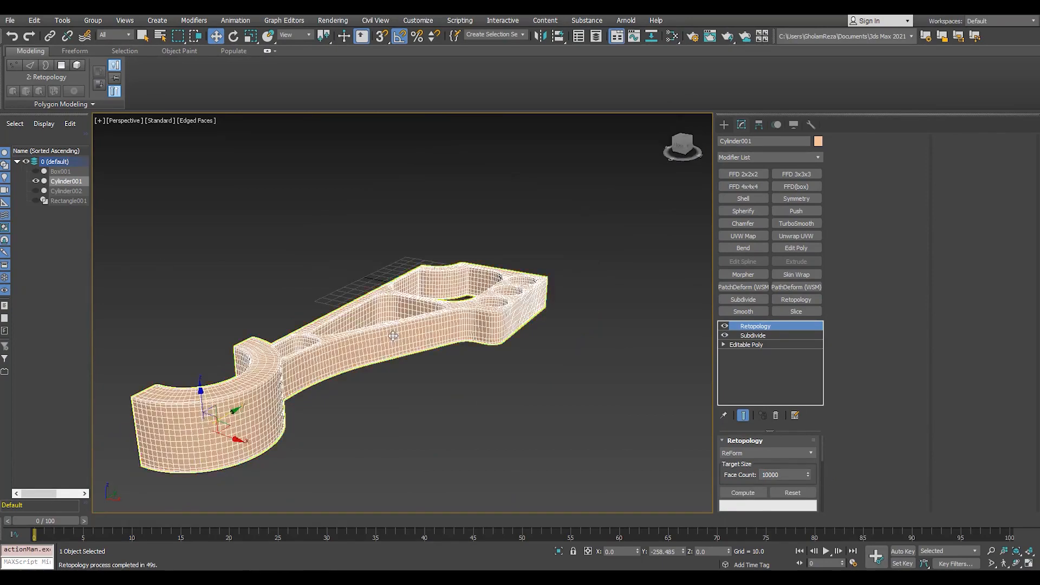
Preview the remeshed quarter with TurboSmooth, and delete the TurboSmooth, Retopology and Subdivide modifiers.
alt+middle_drag(393, 336, 414, 382)
key(F4)
click(800, 225)
scroll(326, 348, up, 4)
mouse_move(326, 349)
alt+middle_down()
mouse_move(364, 356)
mouse_move(434, 302)
mouse_move(408, 382)
mouse_move(456, 361)
mouse_move(320, 367)
alt+middle_up()
key(F4)
key(F4)
scroll(325, 357, down, 3)
click(775, 415)
click(776, 415)
click(776, 415)
scroll(472, 311, down, 3)
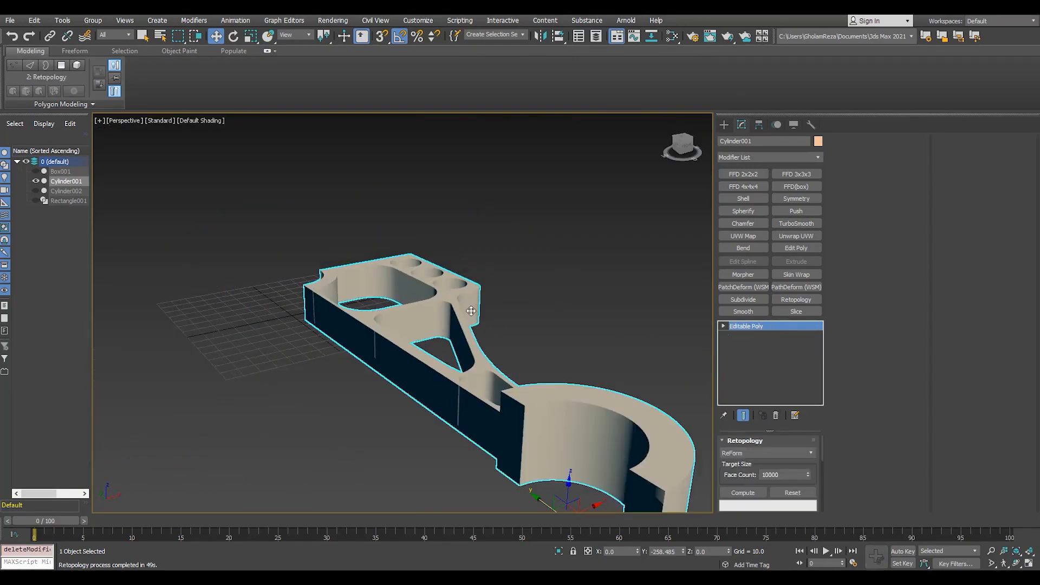
Add a Symmetry modifier to the quarter body, mirrored across the Y axis with Flip enabled.
scroll(471, 311, up, 5)
alt+middle_drag(472, 311, 347, 340)
key(F4)
key(2)
click(344, 379)
click(796, 199)
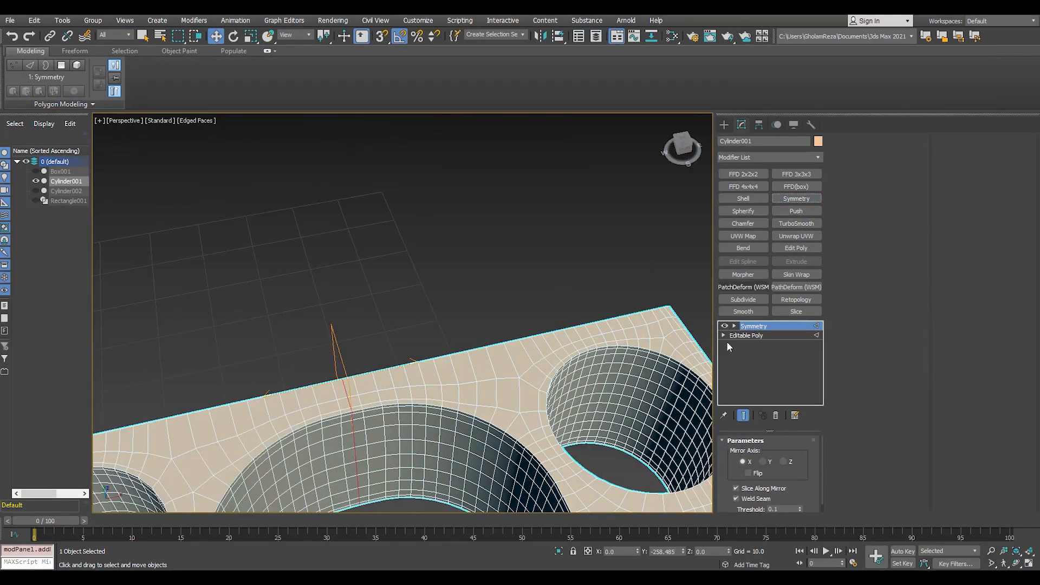
click(762, 462)
click(748, 473)
Add another Symmetry modifier on the X axis below the first one, and collapse the full body to an Editable Poly.
click(747, 336)
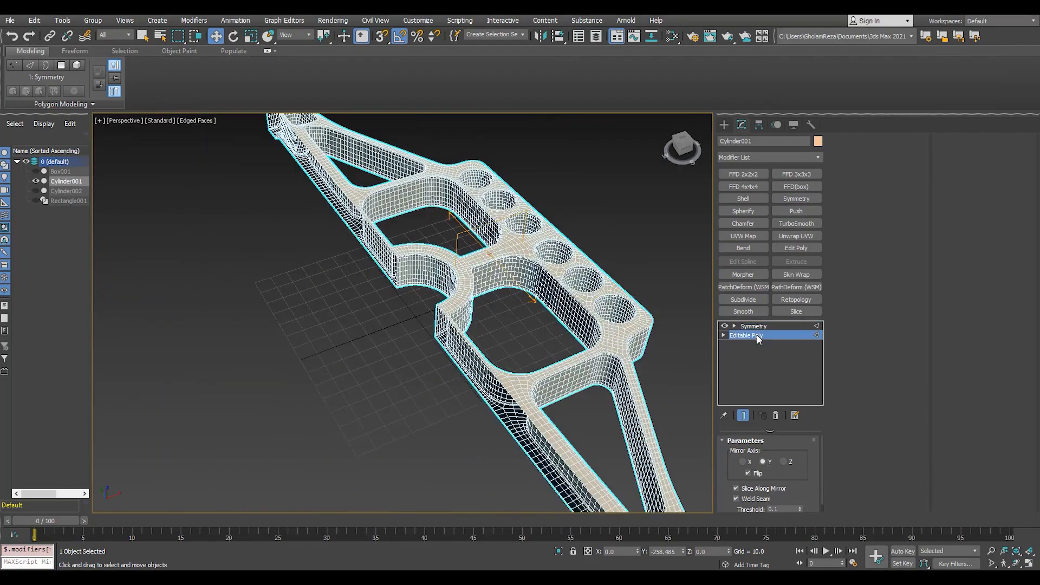
key(2)
scroll(452, 322, up, 7)
click(432, 305)
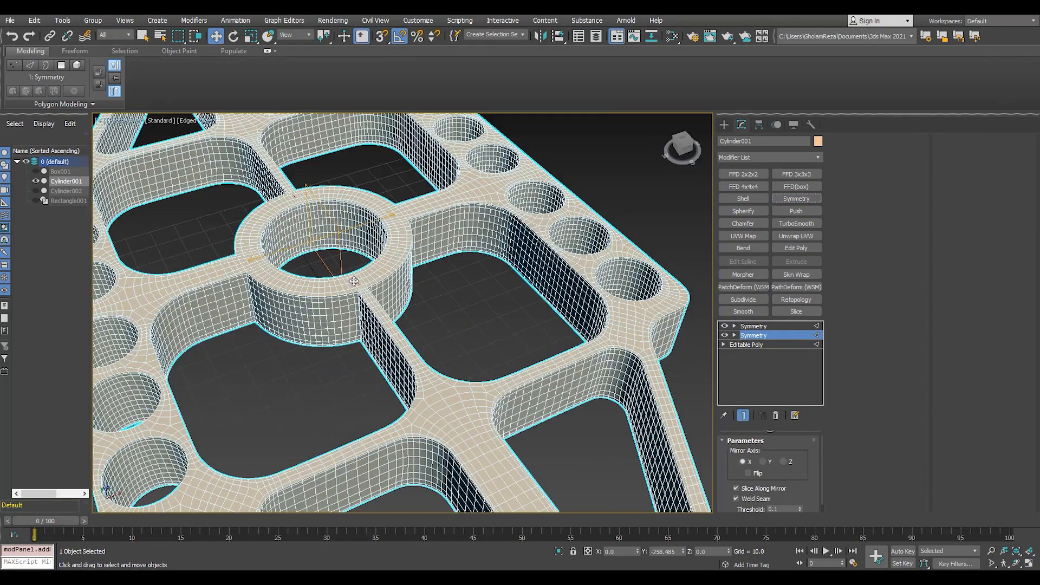
scroll(369, 310, down, 5)
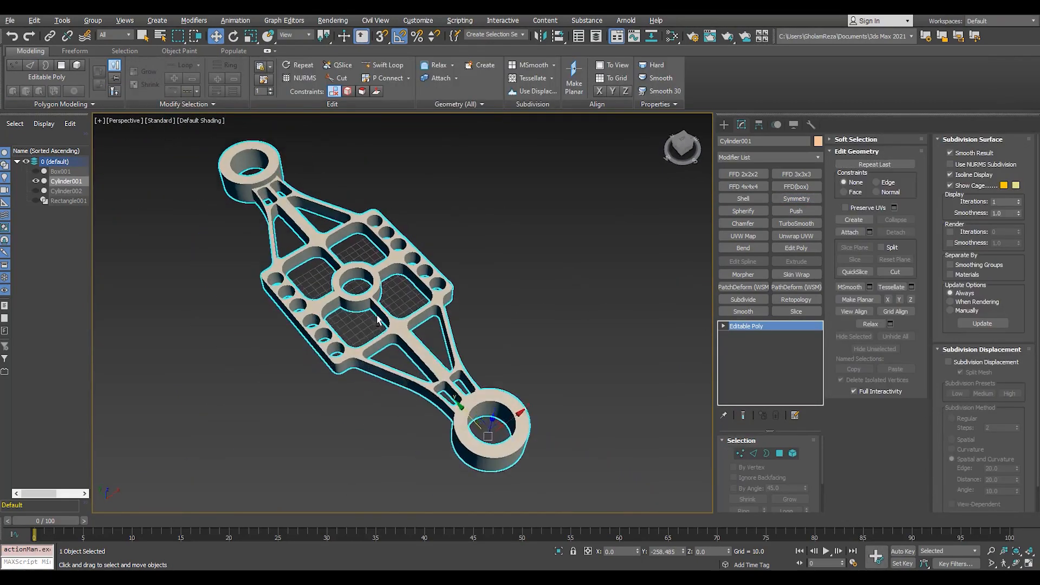
Preview the mirrored body with TurboSmooth and delete the modifier.
scroll(368, 310, up, 4)
click(797, 223)
scroll(433, 278, up, 4)
alt+middle_drag(360, 192, 345, 295)
scroll(346, 294, down, 5)
click(775, 415)
alt+middle_drag(412, 315, 378, 330)
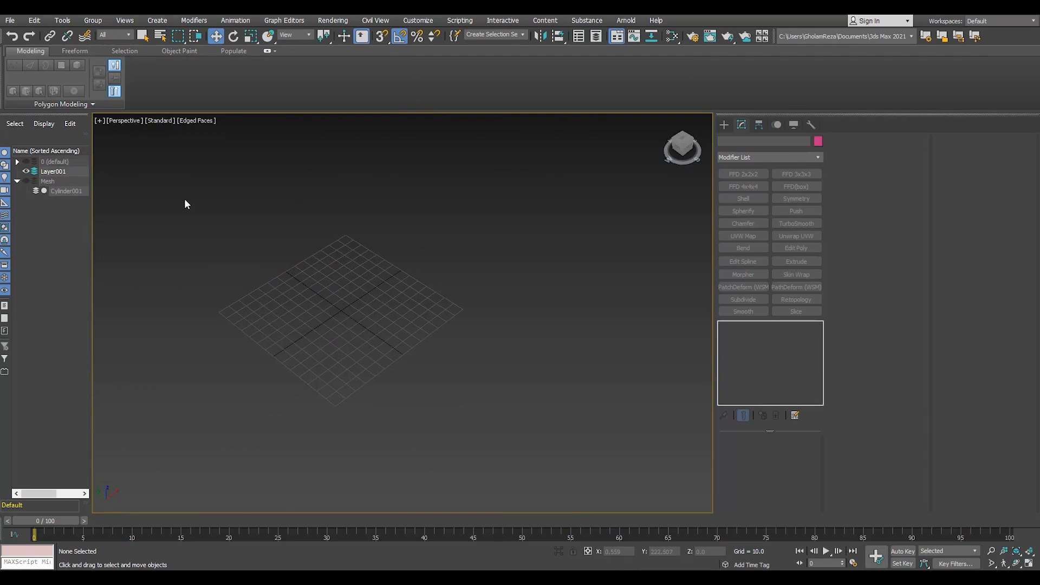
In the top view, create a single-segment plane about 100 by 100 centred on the origin and convert it to an Editable Poly.
key(t)
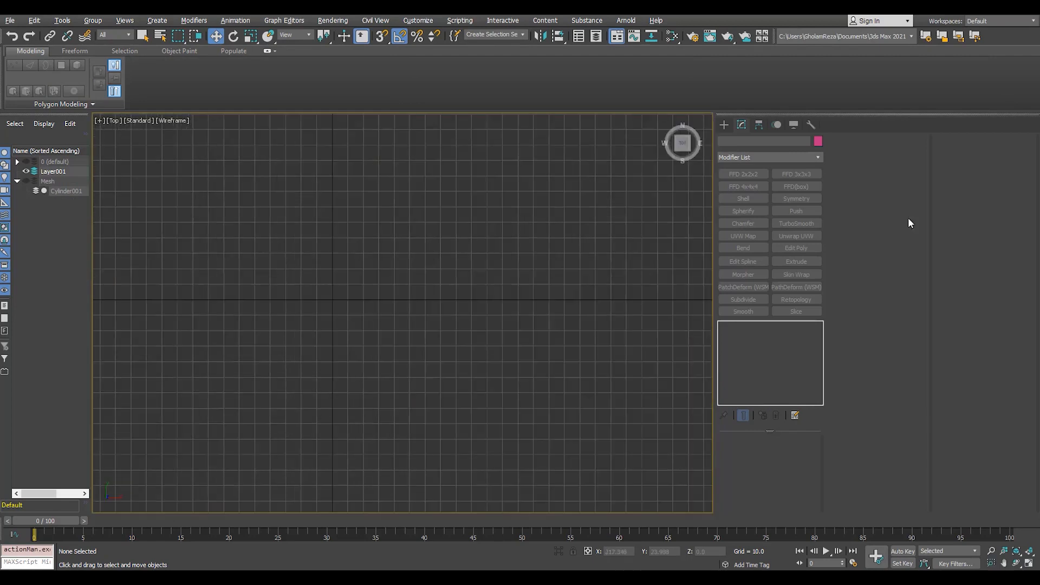
click(724, 125)
click(794, 235)
drag(347, 301, 410, 250)
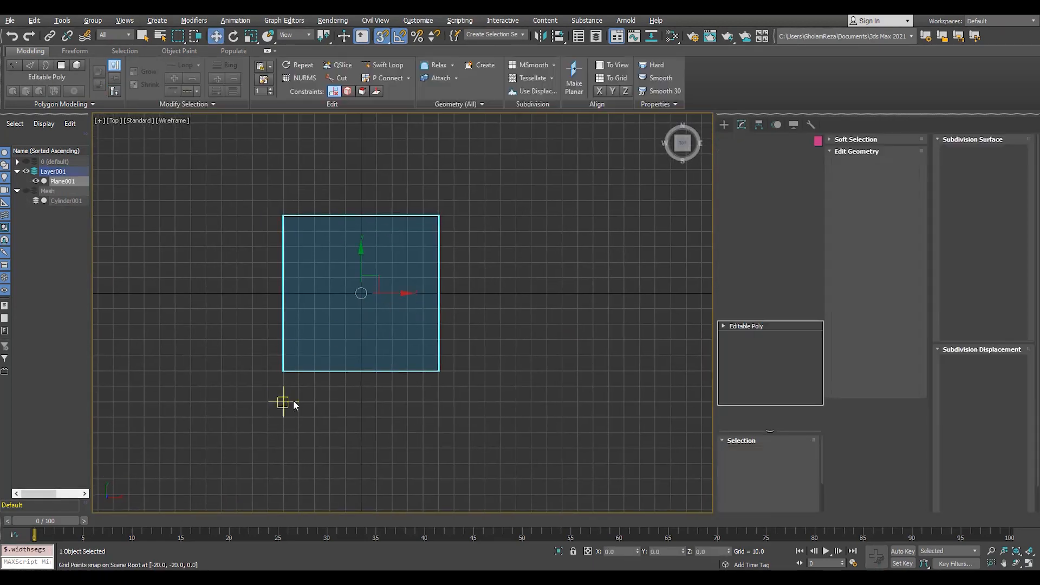
Connect the plane's front and back edges with two parallel edges spread towards its sides.
drag(370, 390, 421, 284)
scroll(479, 358, down, 3)
click(912, 215)
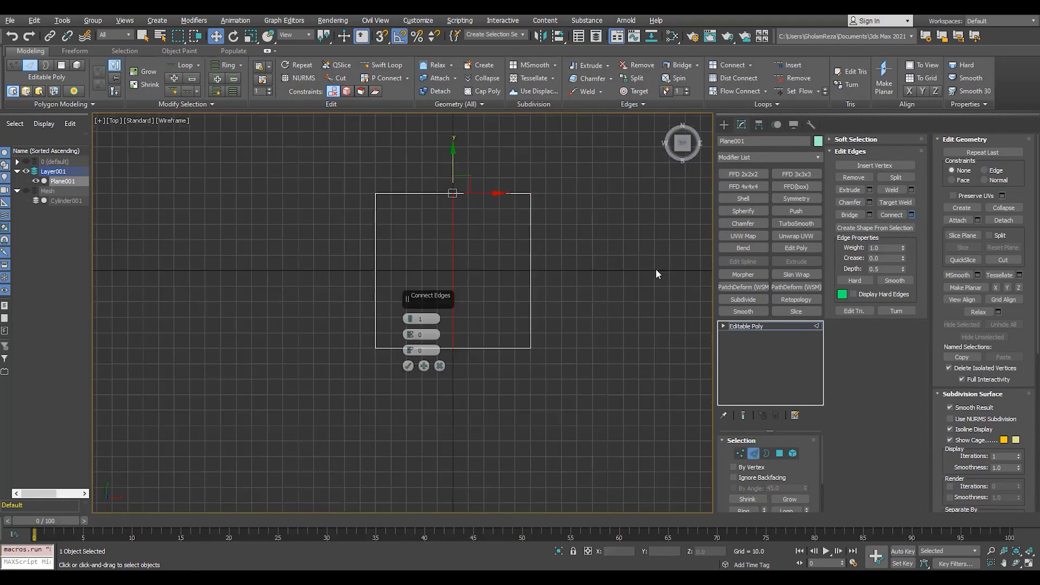
click(408, 365)
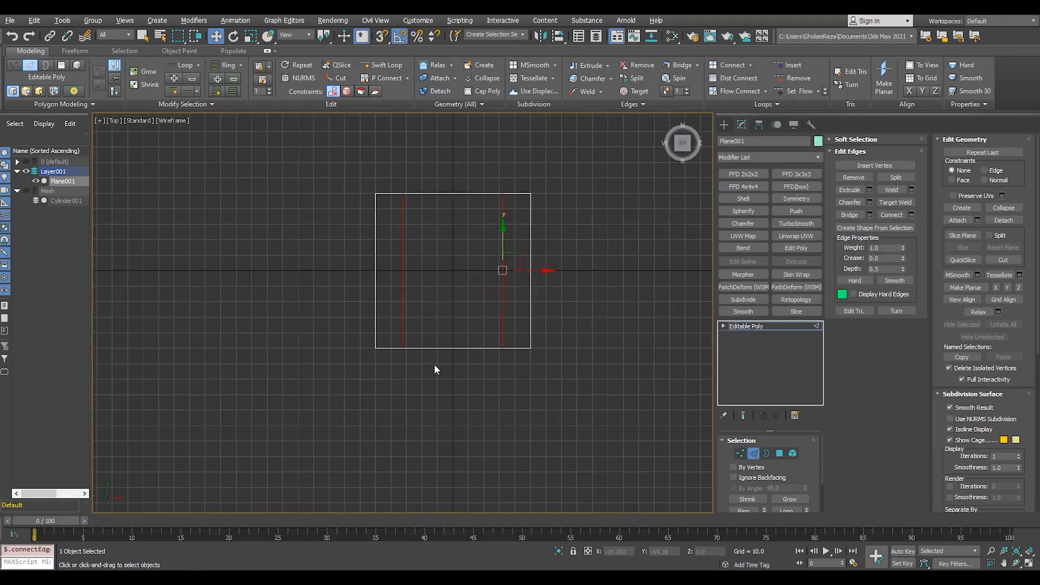
Pull the plane's middle front edge outward and extend it into a strip that slopes down about 20 units and continues flat.
scroll(437, 367, up, 2)
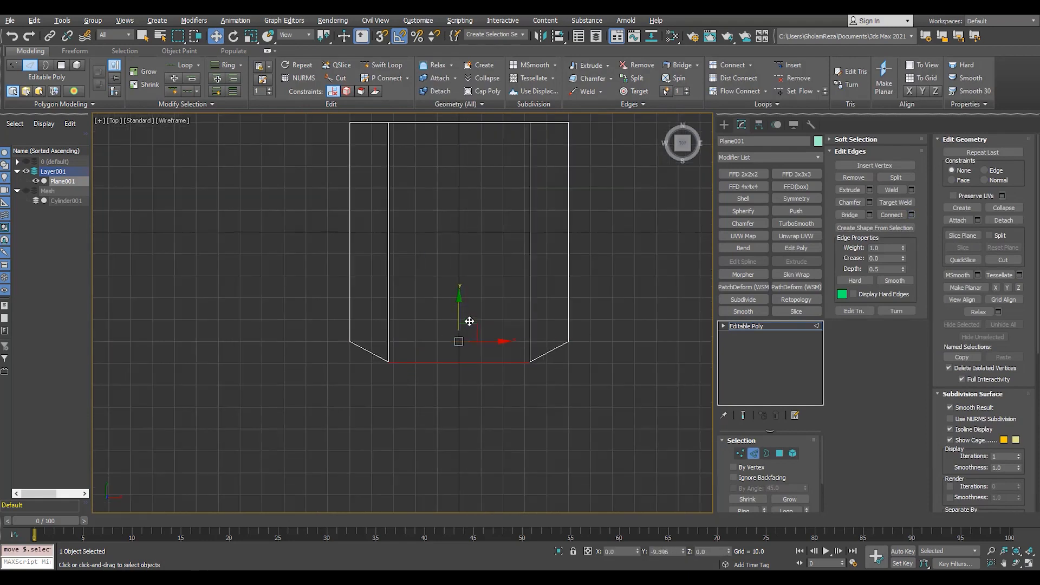
middle_drag(451, 322, 435, 314)
key(alt+w)
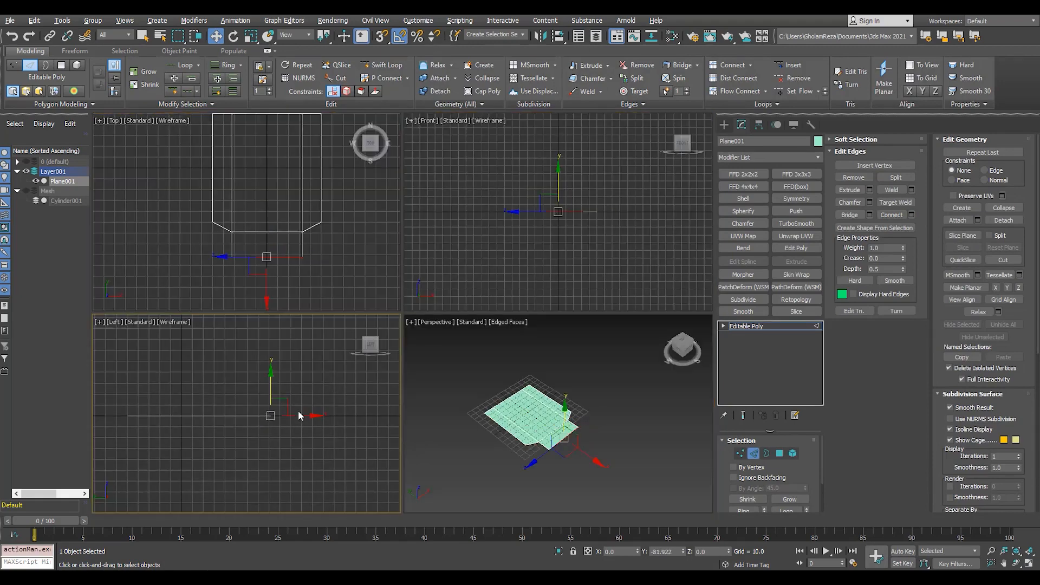
key(alt+w)
scroll(525, 339, down, 3)
middle_drag(525, 339, 405, 340)
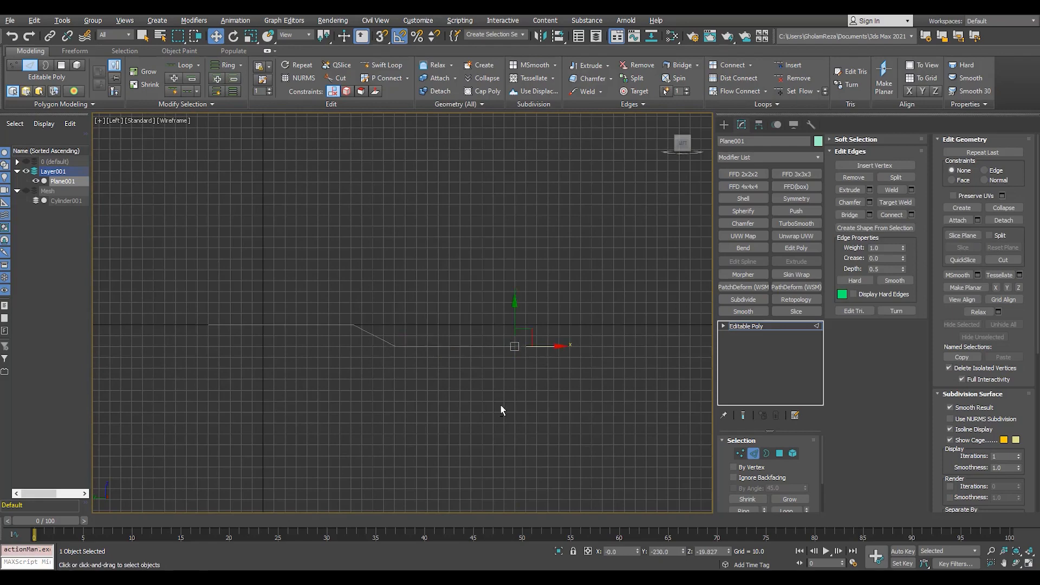
key(p)
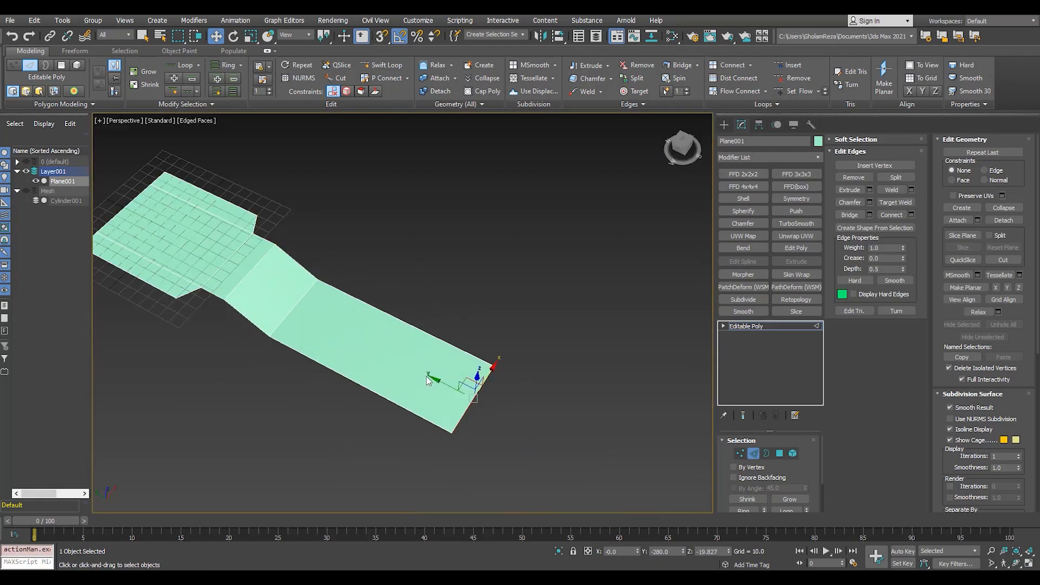
scroll(408, 370, down, 3)
middle_drag(408, 370, 448, 294)
Select all vertices of the plane and scale them along X to widen the whole shape.
key(1)
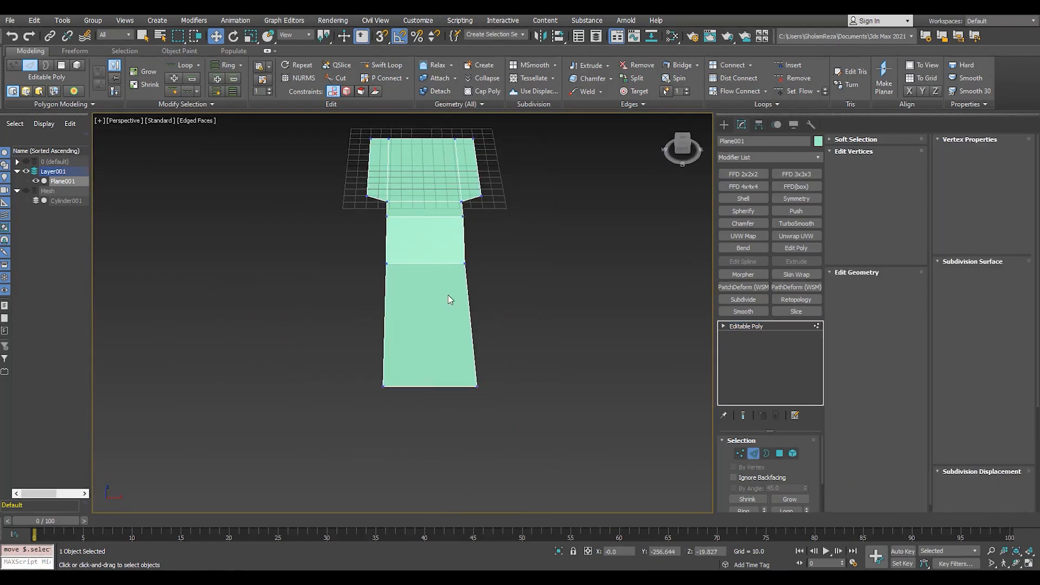
key(ctrl+a)
key(r)
alt+middle_drag(407, 237, 364, 323)
Move the slope's upper edge outward along Y to about -97, lengthening the flat section before the slope.
key(2)
alt+middle_drag(372, 262, 411, 237)
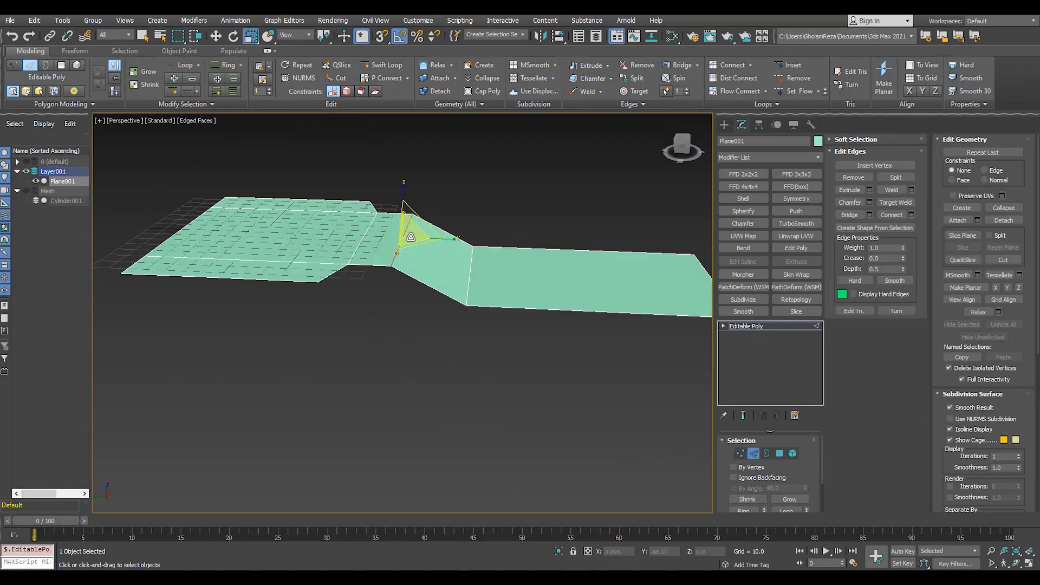
scroll(391, 242, down, 2)
key(4)
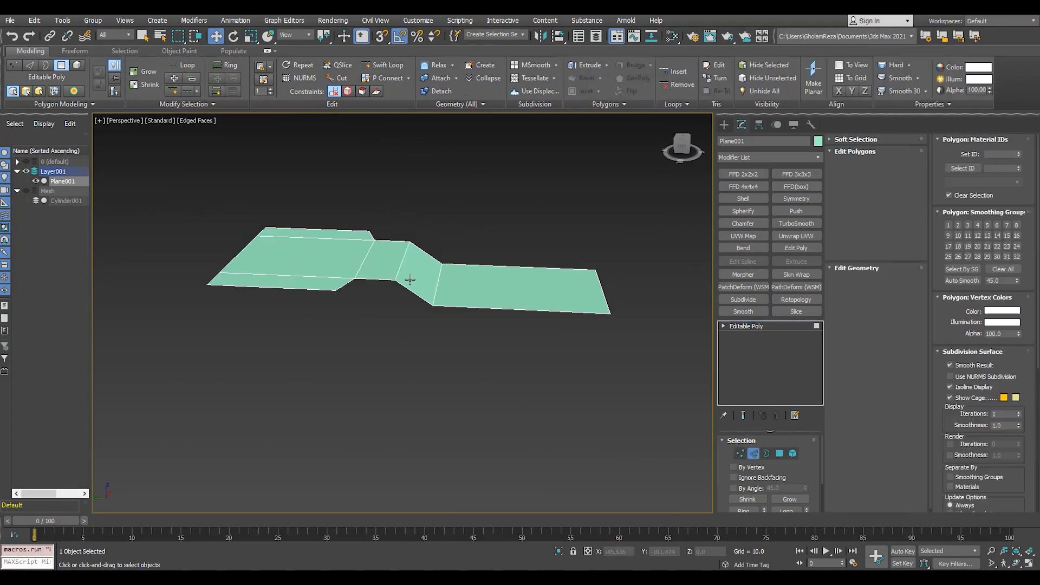
Chamfer the two corner vertices at the strip's far end by about 11.4 with 3 segments.
alt+middle_drag(344, 278, 353, 319)
key(1)
drag(579, 450, 434, 343)
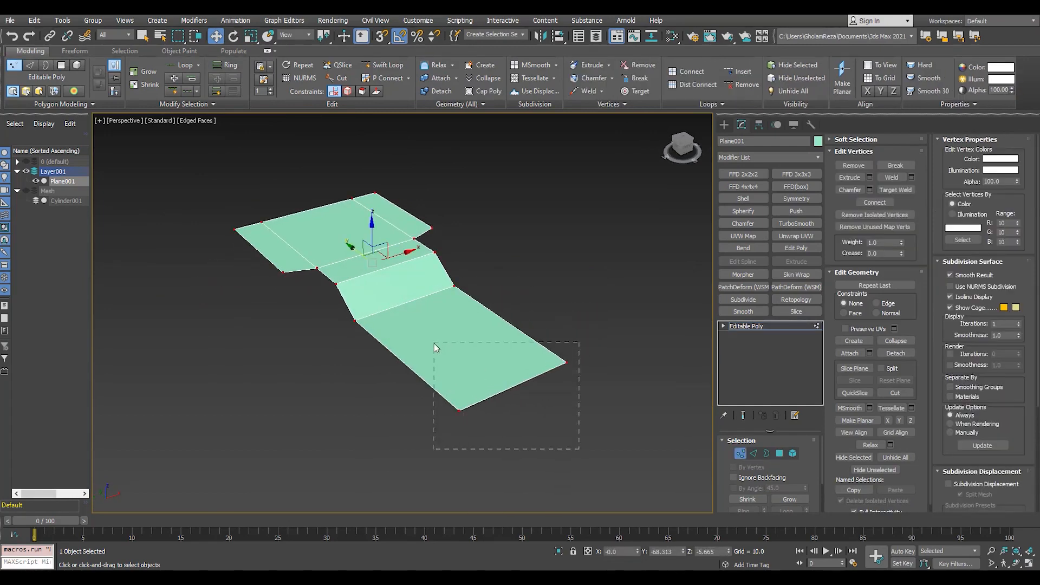
click(870, 190)
scroll(513, 385, up, 2)
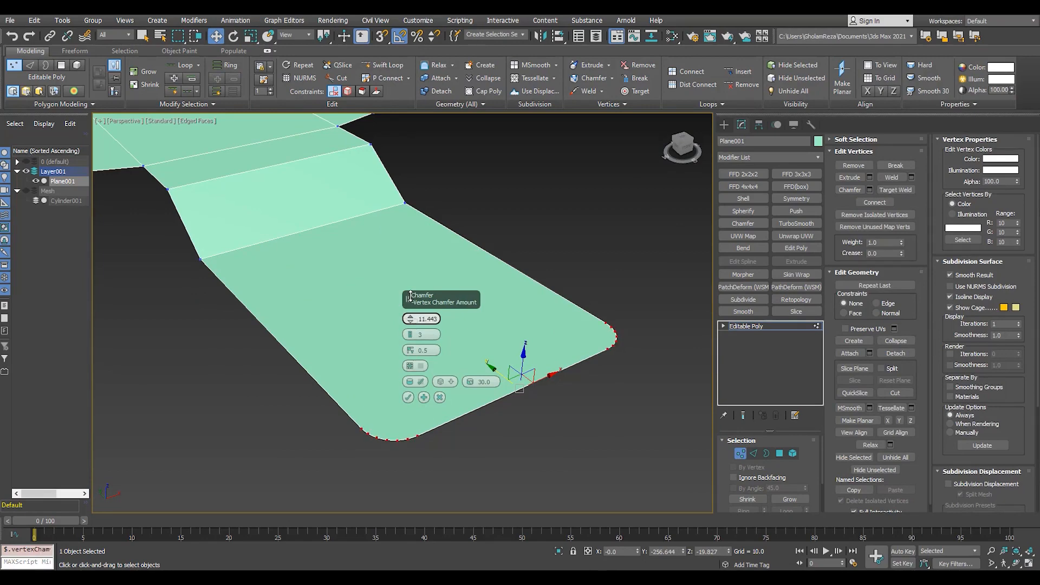
click(408, 397)
Chamfer the slope's upper edge by 7.261 with 3 connect edge segments.
alt+middle_drag(250, 316, 383, 302)
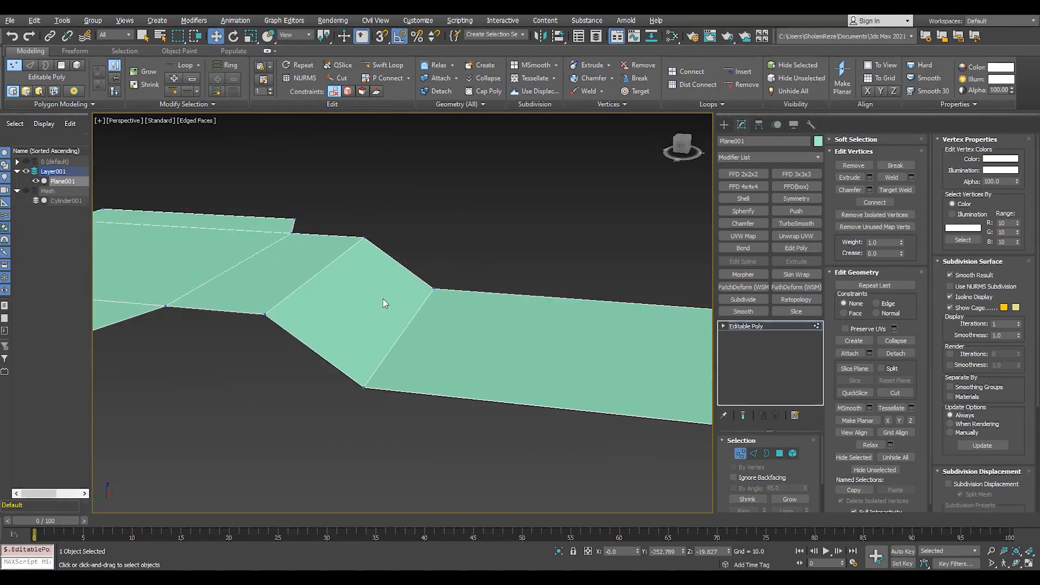
key(2)
click(870, 202)
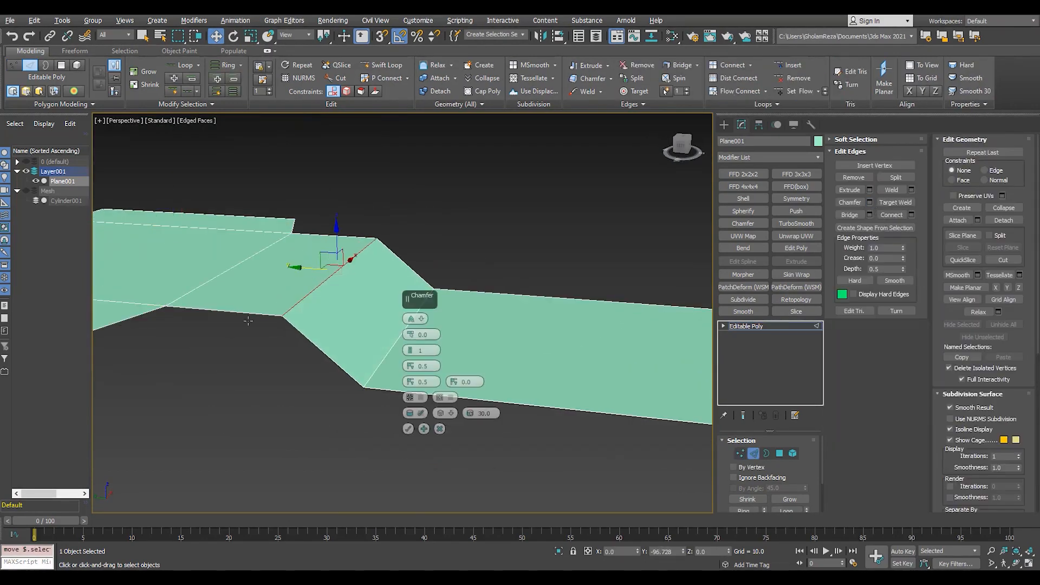
drag(420, 306, 420, 301)
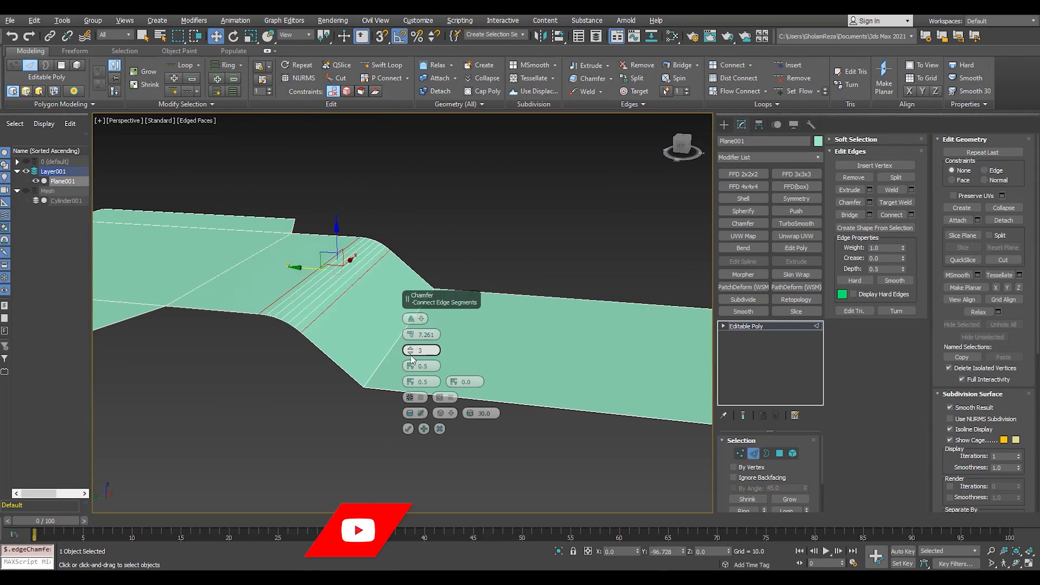
click(408, 430)
Chamfer the slope's lower edge with 3 segments, slightly wider than the upper bend.
click(382, 362)
click(869, 203)
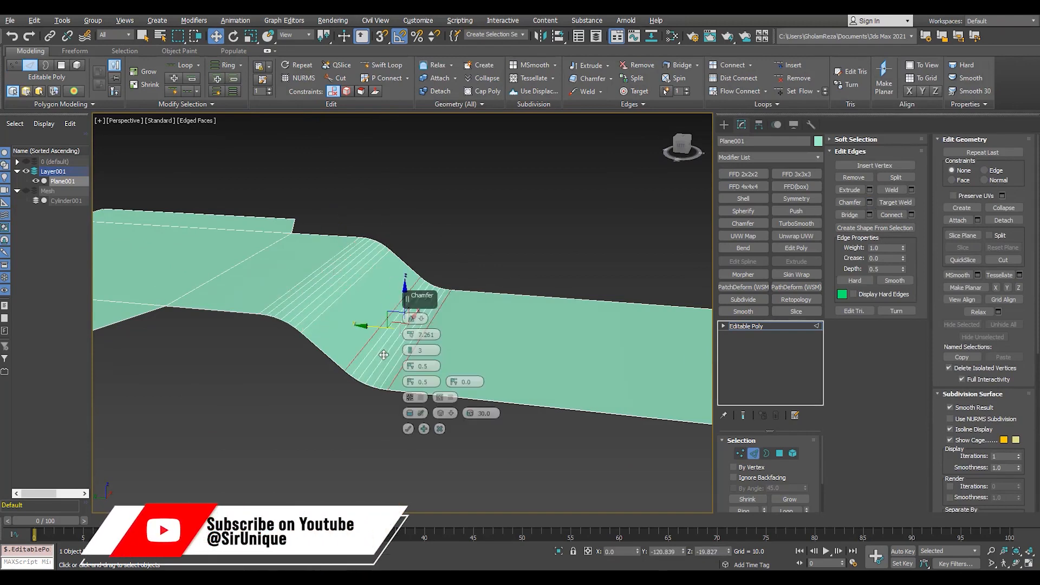
drag(414, 324, 413, 321)
click(408, 430)
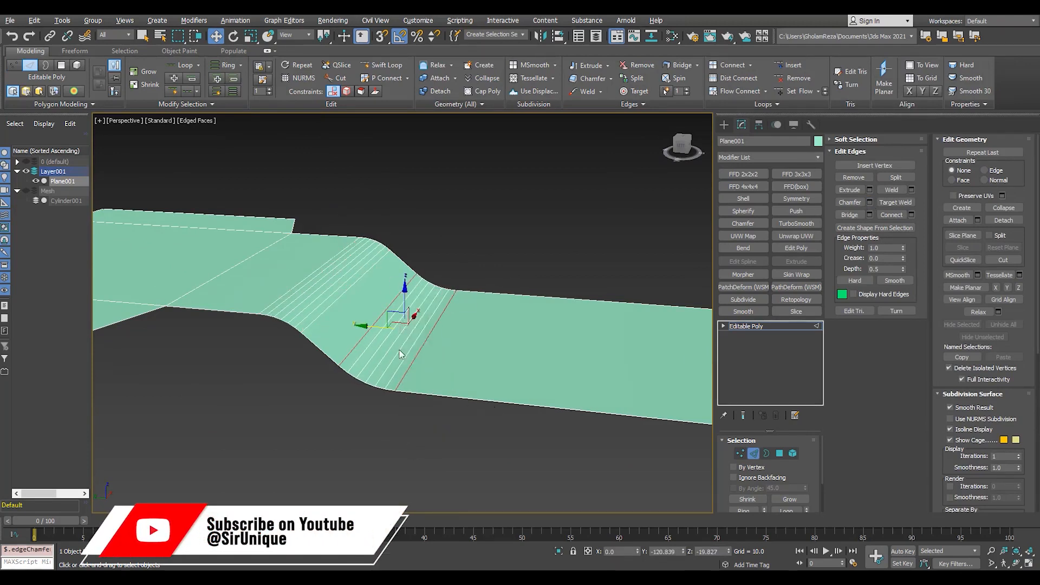
Chamfer one outer corner vertex of the plate's wide head by 9.642 with 3 segments.
alt+middle_drag(402, 352, 357, 320)
key(1)
click(869, 190)
scroll(407, 260, up, 5)
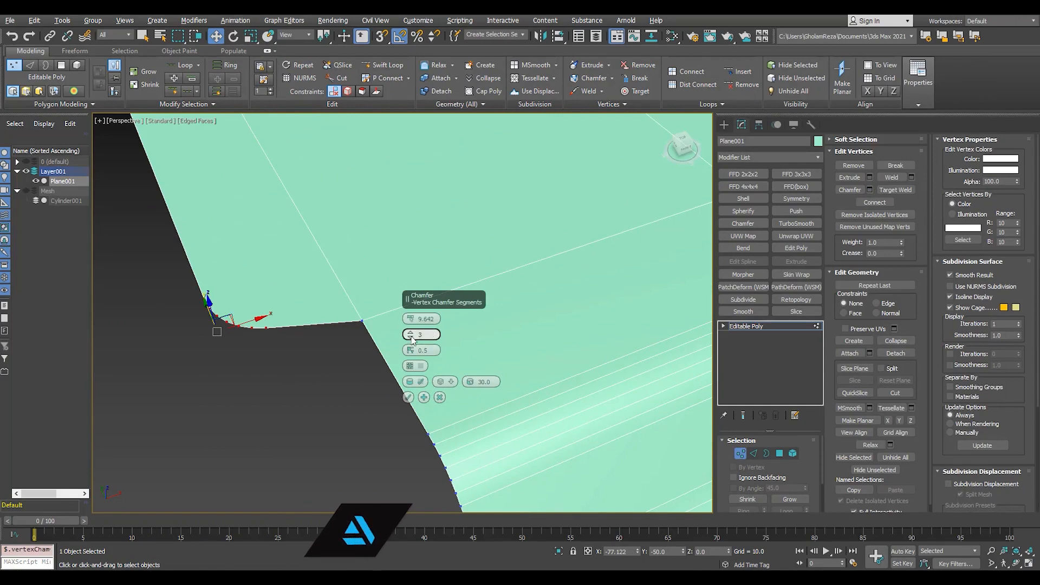
click(409, 397)
click(362, 321)
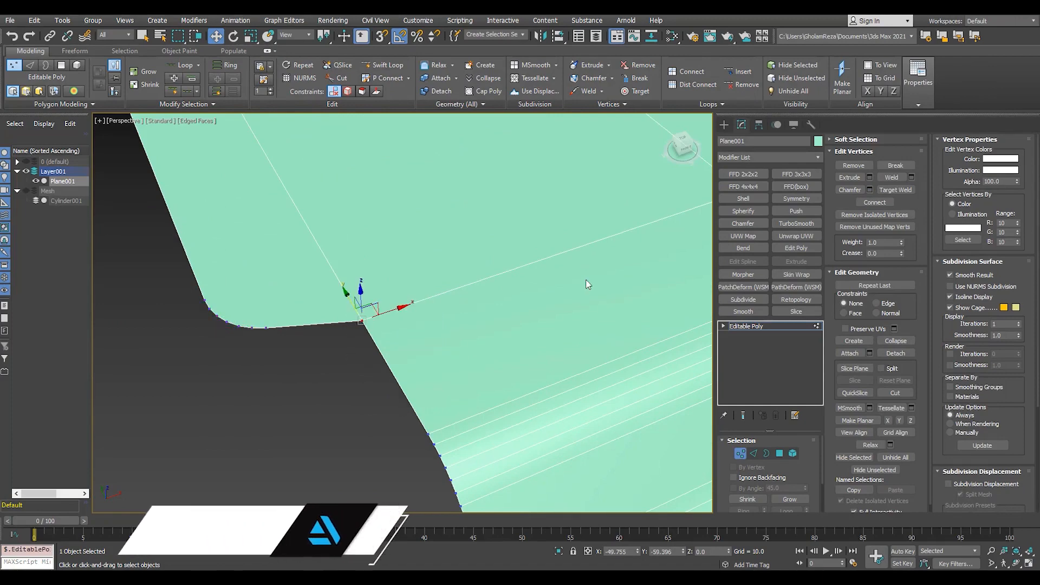
click(869, 190)
click(440, 398)
scroll(428, 380, down, 5)
alt+middle_drag(420, 368, 380, 284)
scroll(361, 303, up, 2)
scroll(362, 305, down, 3)
click(408, 356)
alt+middle_drag(409, 355, 433, 325)
In the top view, draw a circle spline with a radius of about 57.9 near the midpoint of the wide head's upper edge.
key(t)
click(750, 326)
click(730, 126)
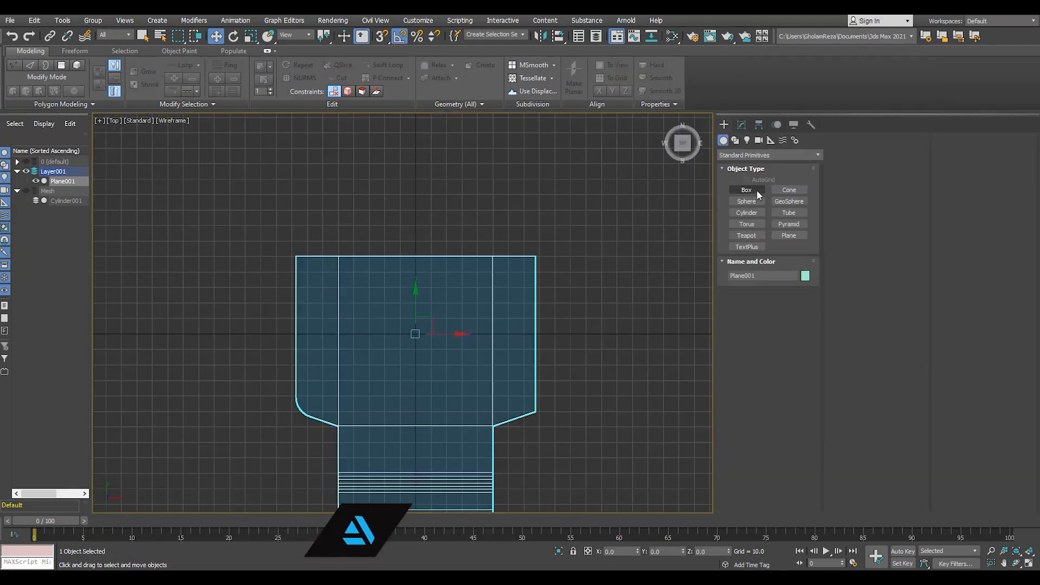
click(736, 140)
click(747, 209)
scroll(423, 316, up, 3)
drag(389, 242, 434, 362)
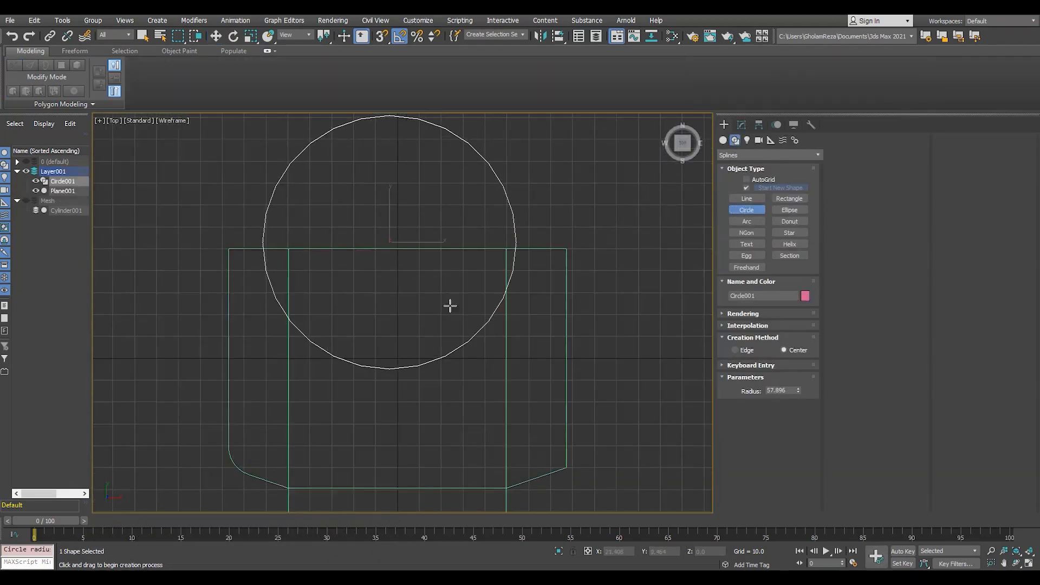
Centre the circle at X 0, set its interpolation steps to 12 and reduce its radius.
key(s)
drag(402, 242, 399, 229)
key(s)
click(743, 125)
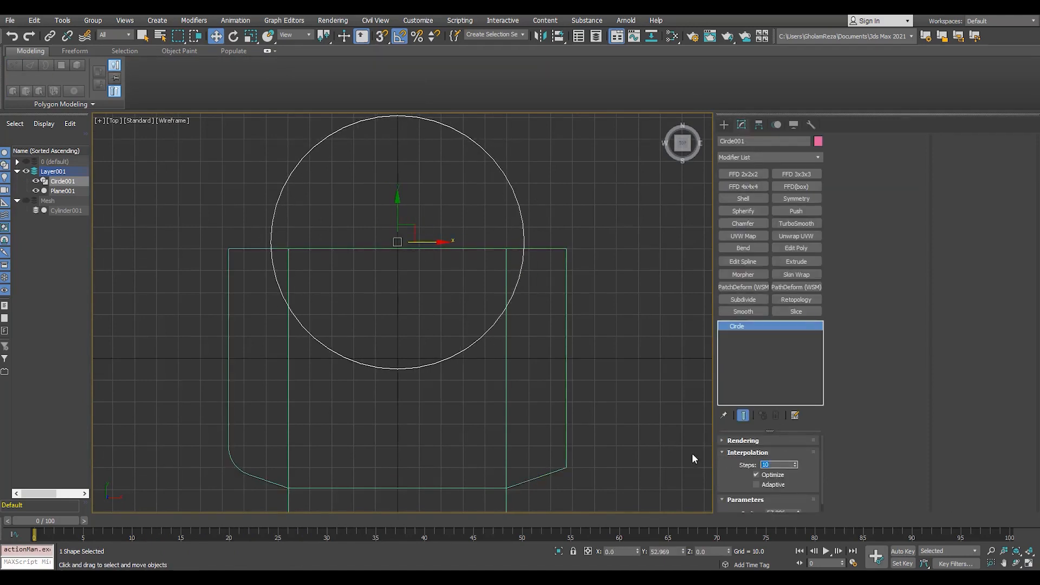
scroll(769, 472, down, 1)
drag(798, 504, 801, 518)
click(724, 126)
click(790, 198)
middle_drag(368, 335, 416, 273)
right_click(416, 273)
middle_drag(370, 217, 375, 251)
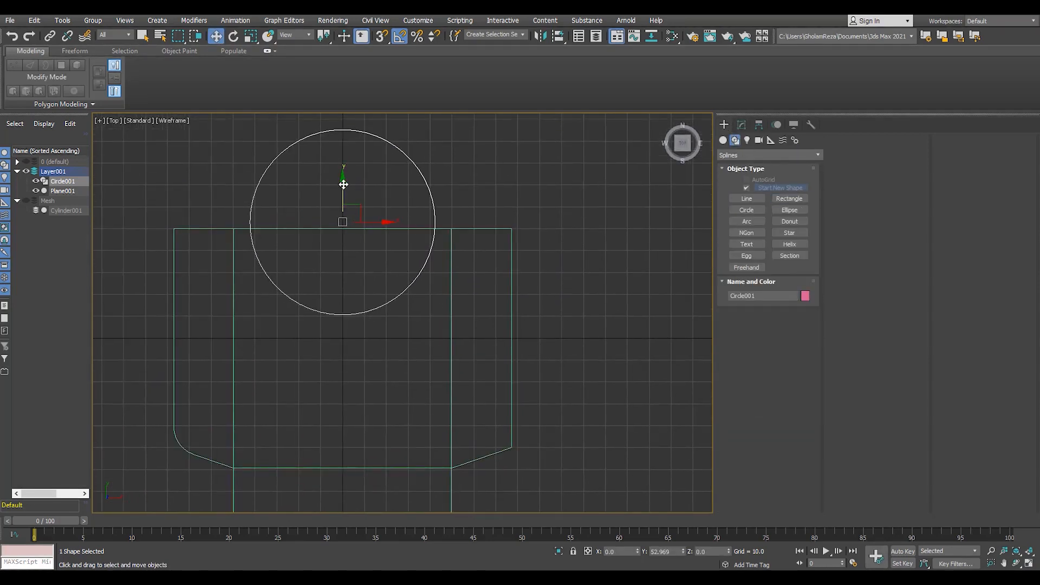
Move all plate vertices below the head's upper edge upward along Y to shorten the wide head.
scroll(443, 309, down, 2)
middle_drag(443, 309, 462, 250)
click(468, 348)
scroll(467, 348, down, 3)
middle_drag(505, 421, 499, 343)
key(1)
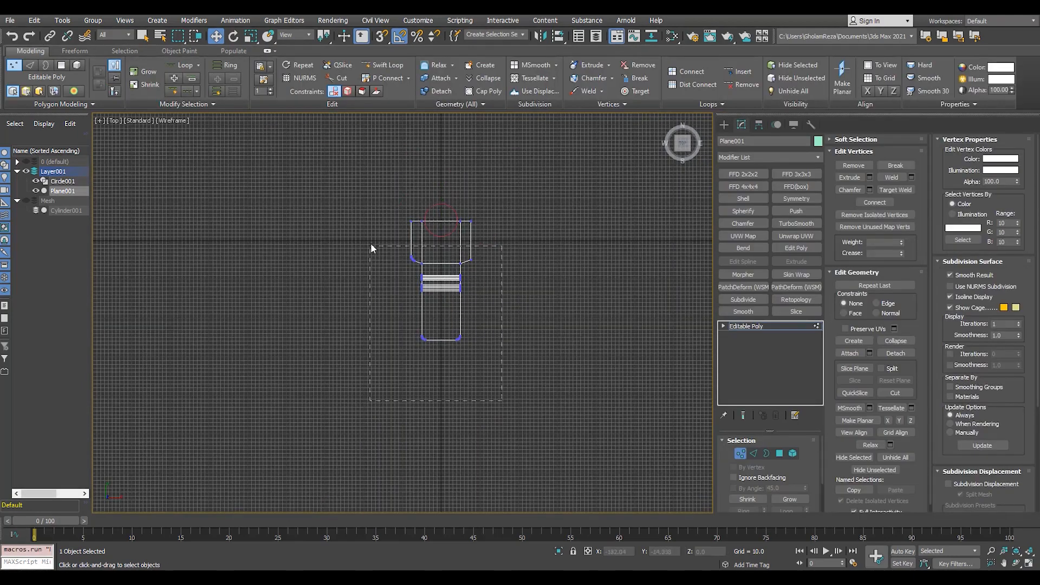
scroll(404, 238, up, 2)
drag(398, 238, 563, 469)
drag(473, 312, 481, 274)
scroll(492, 228, up, 3)
click(775, 326)
middle_drag(512, 231, 511, 341)
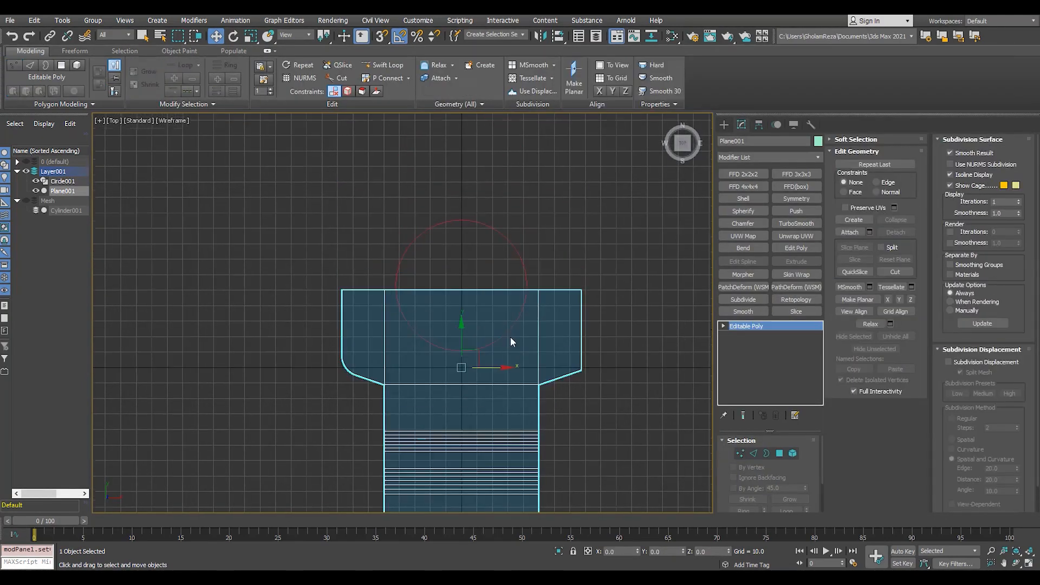
Enlarge the circle's radius until the circle spans most of the wide head's width.
click(518, 320)
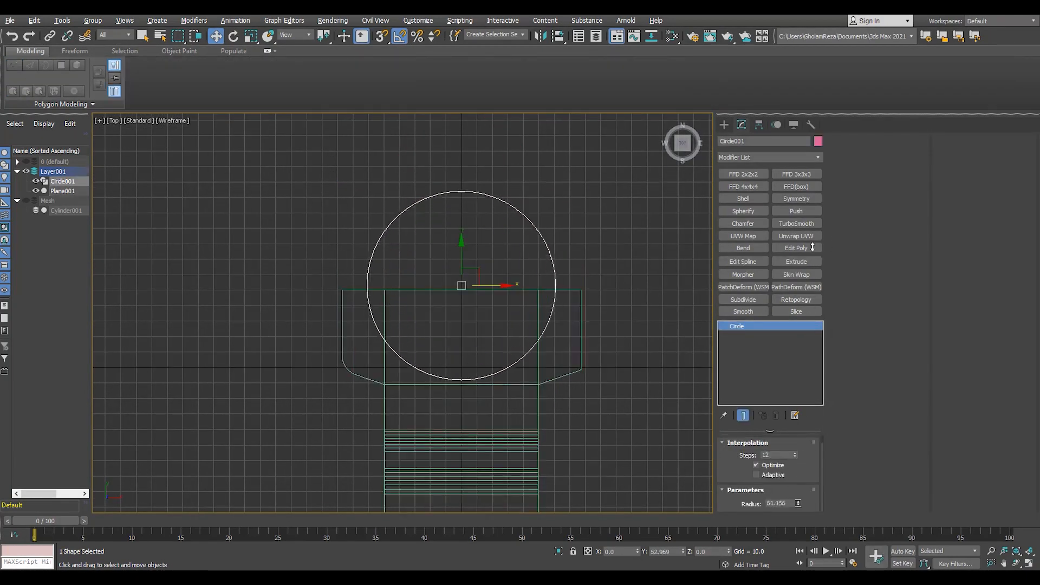
drag(812, 247, 822, 180)
Move the plate's lower vertices down along Y to about -106.7, lengthening the wide head.
scroll(574, 244, down, 3)
click(578, 282)
key(1)
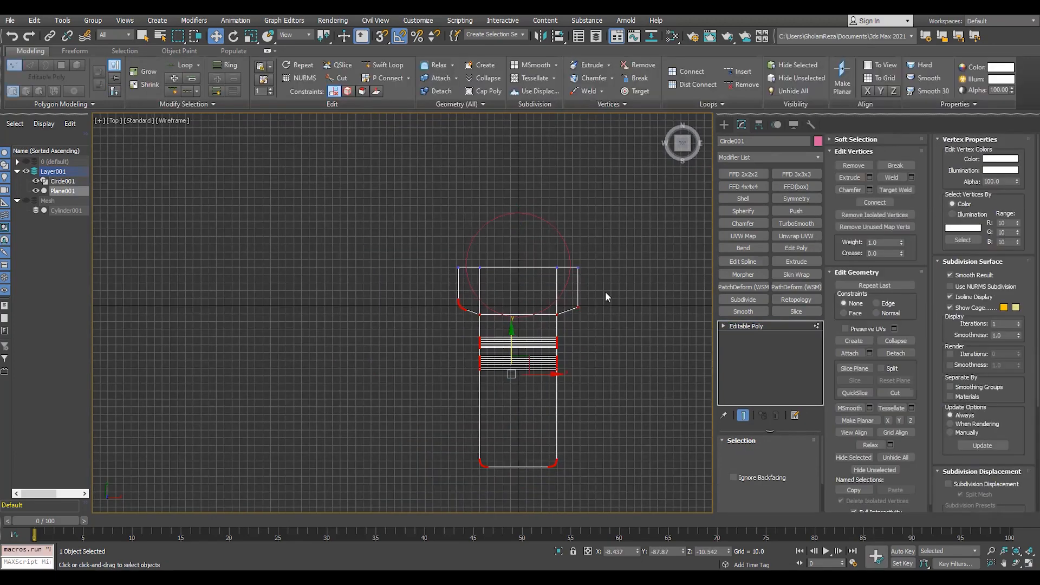
drag(517, 337, 518, 353)
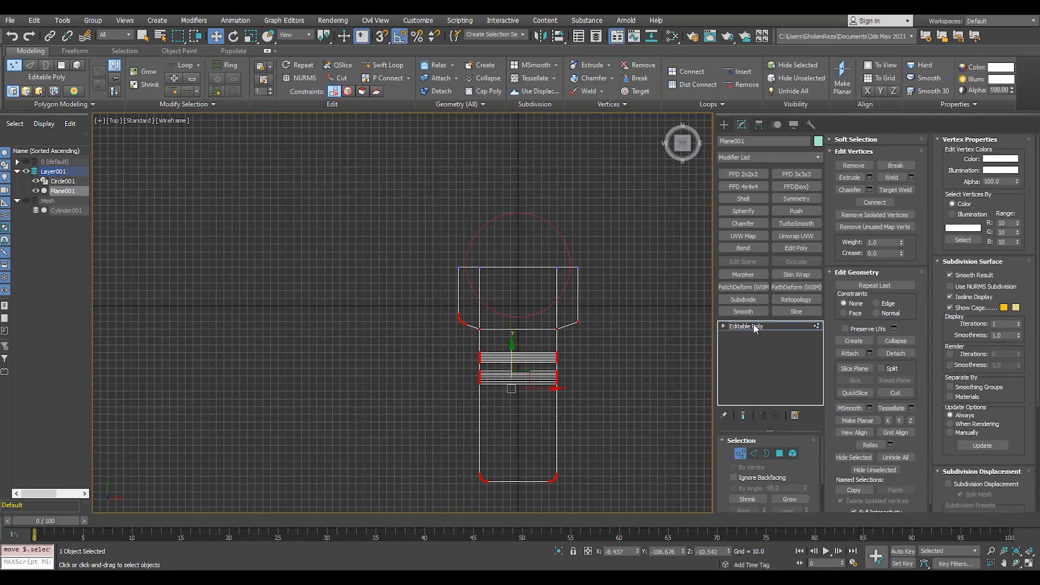
click(754, 325)
Move the vertices at the strip's far end up along Y to shorten the flat end section.
scroll(559, 351, up, 4)
middle_drag(515, 416, 531, 339)
scroll(532, 339, down, 2)
key(1)
drag(624, 411, 447, 521)
drag(509, 425, 510, 406)
key(1)
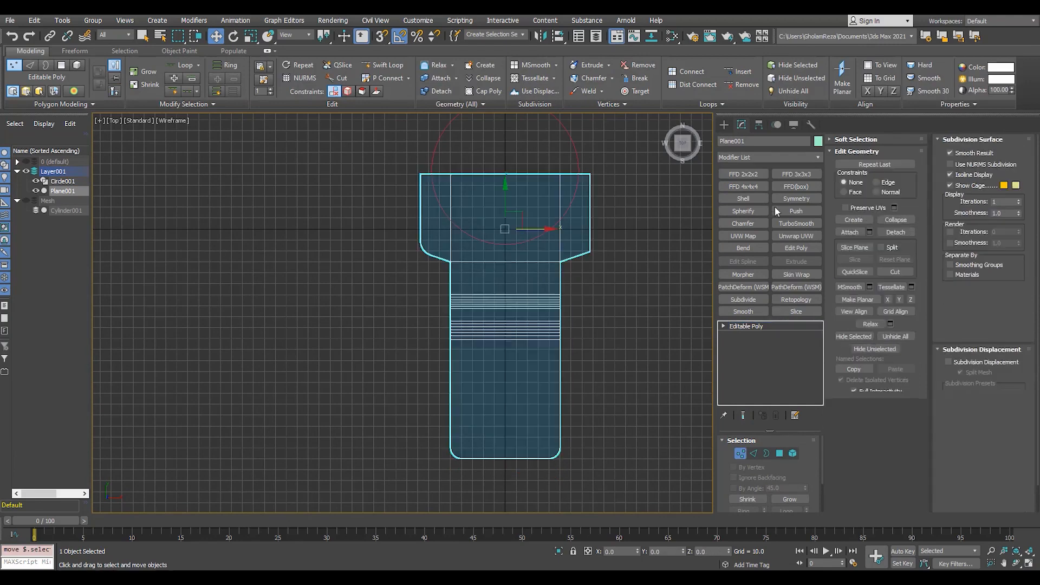
Draw a rectangle spline about 46.1 long and 58 wide inside the right half of the wide head.
click(724, 125)
click(786, 198)
scroll(542, 217, up, 5)
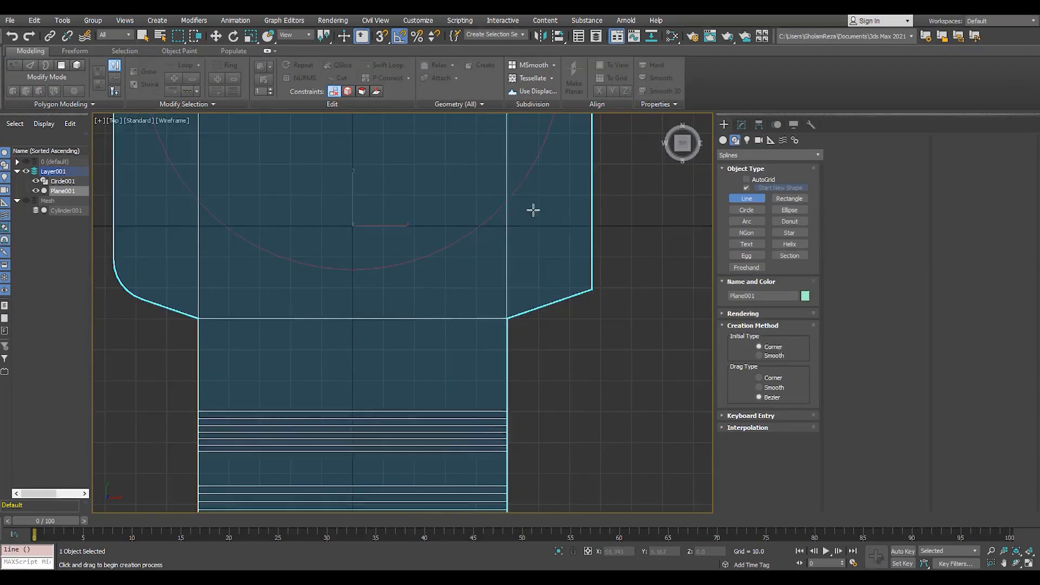
scroll(538, 296, down, 2)
drag(493, 272, 611, 383)
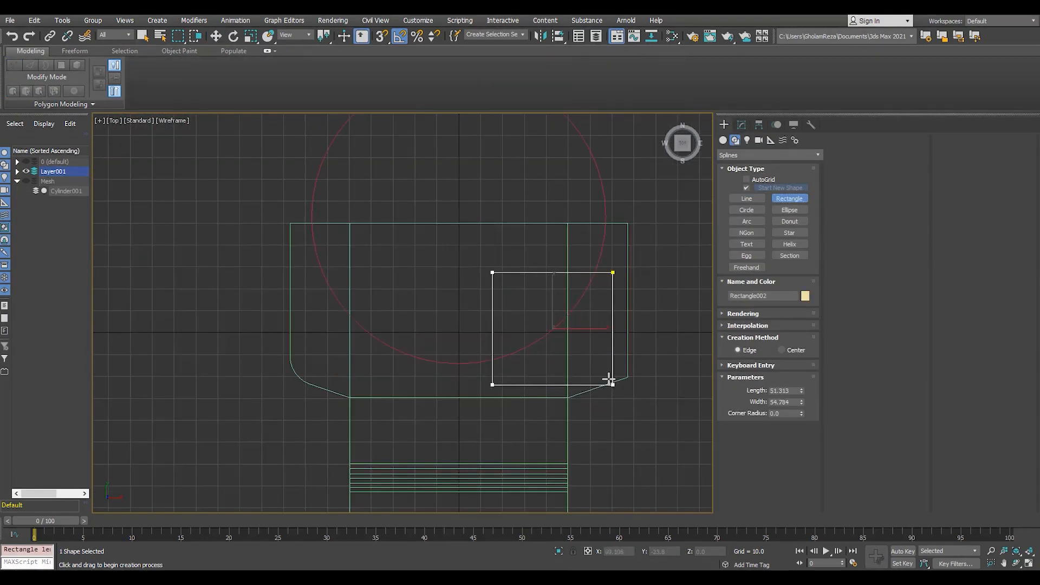
key(w)
key(1)
scroll(545, 331, up, 2)
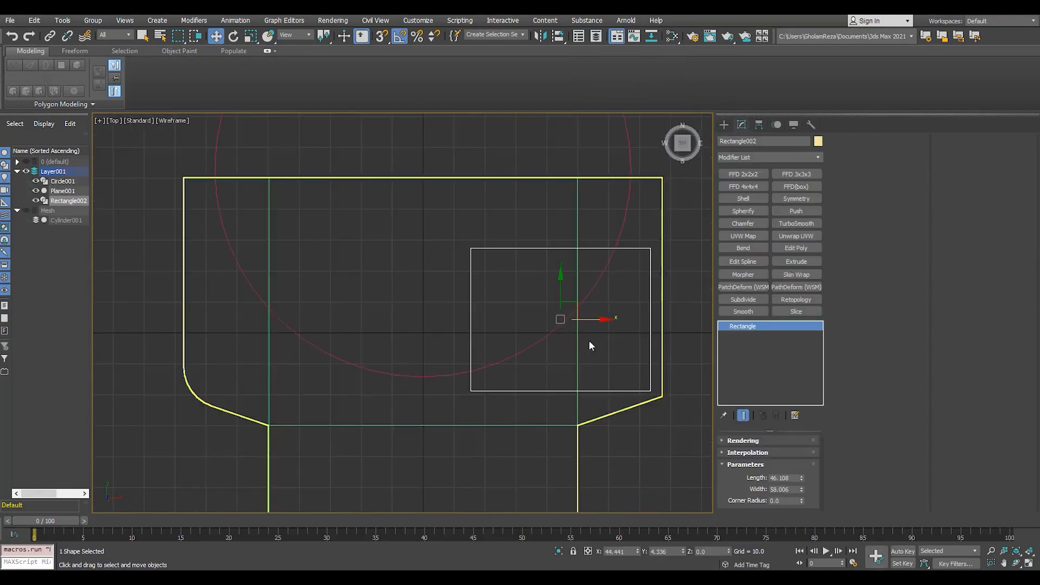
Lower the rectangle's lower inner vertex and convert it to Corner type, slanting the lower edge parallel to the head's slope.
key(1)
click(471, 390)
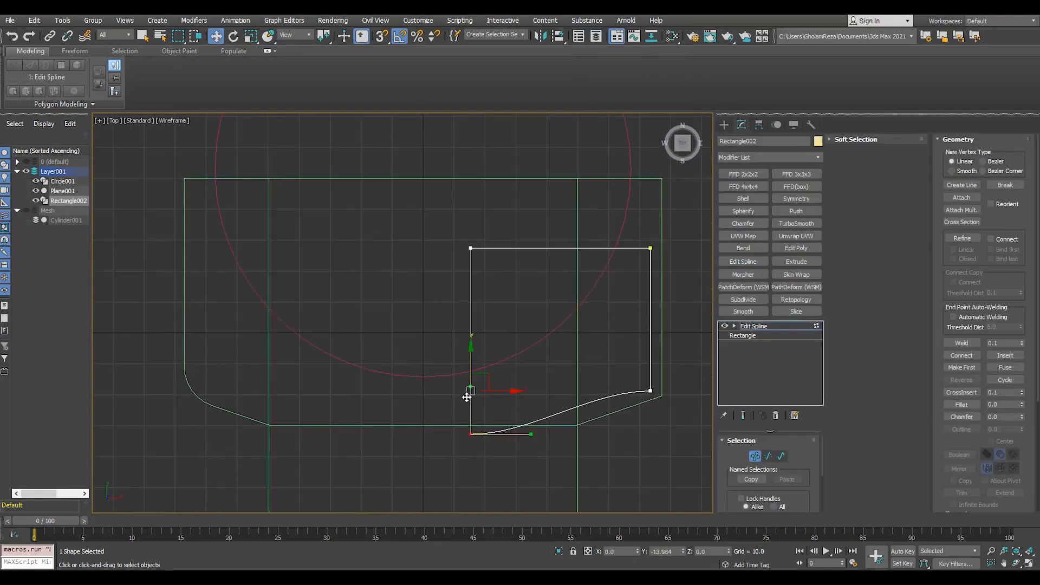
right_click(538, 395)
click(497, 317)
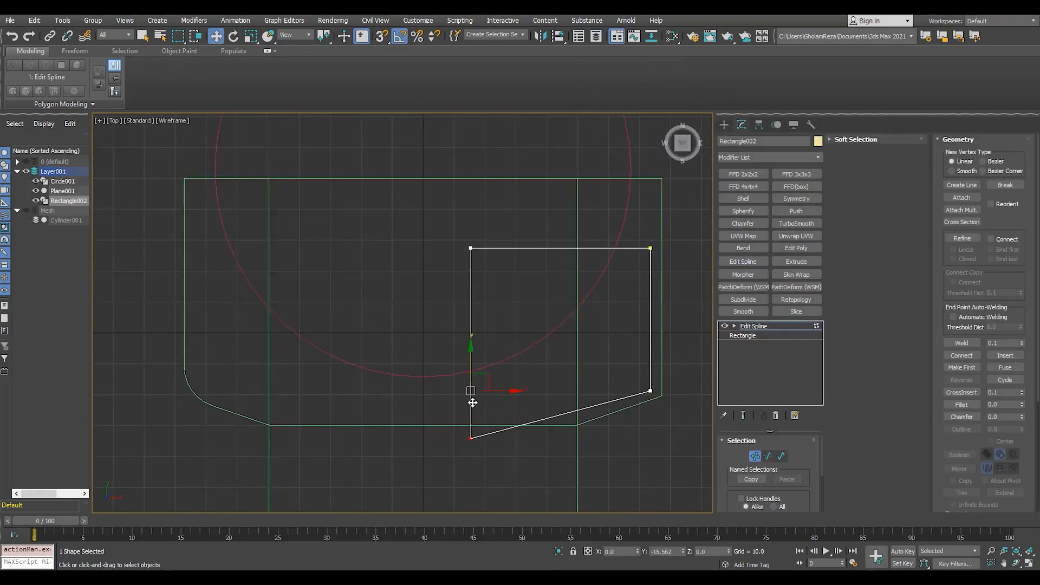
Move the shape's inner side toward the head's centreline and lower its bottom vertex to about X 7.7, Y -38.8.
drag(374, 470, 501, 227)
scroll(466, 338, down, 3)
scroll(479, 325, up, 3)
drag(475, 265, 451, 325)
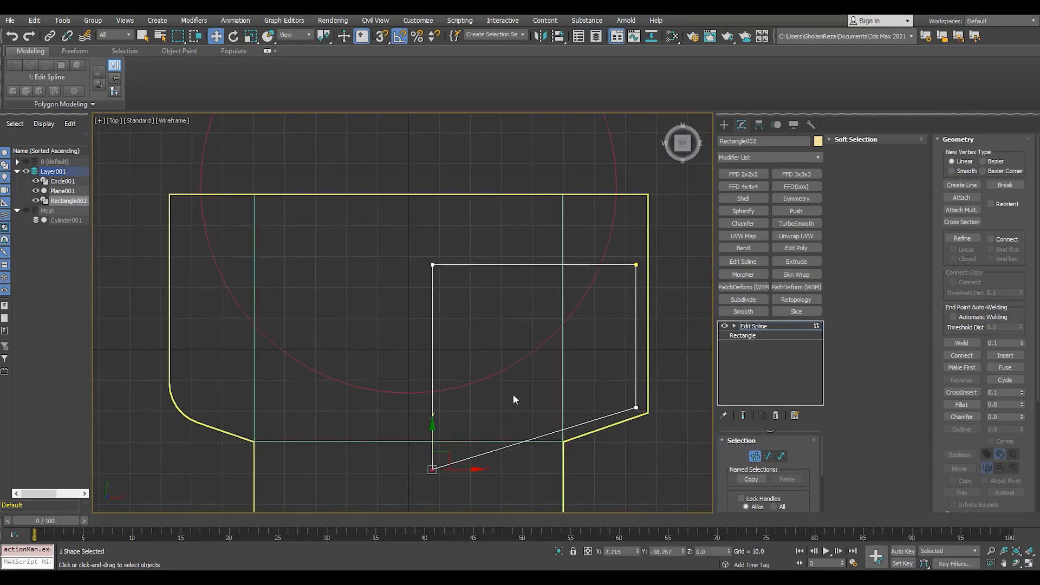
Move the shape's upper edge up along Y, closer to the head's upper edge.
scroll(591, 373, down, 5)
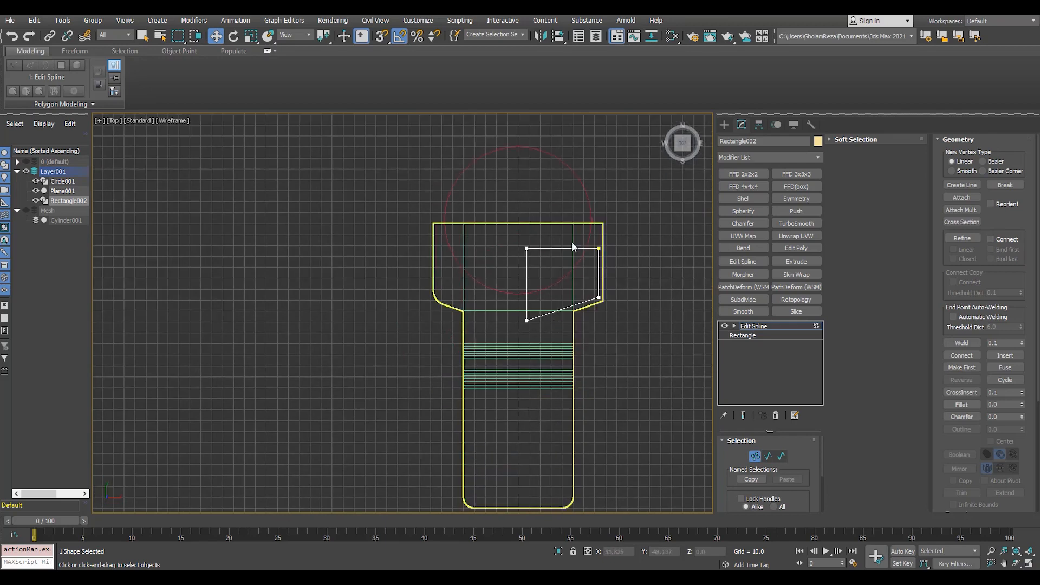
scroll(571, 241, up, 3)
drag(475, 236, 475, 212)
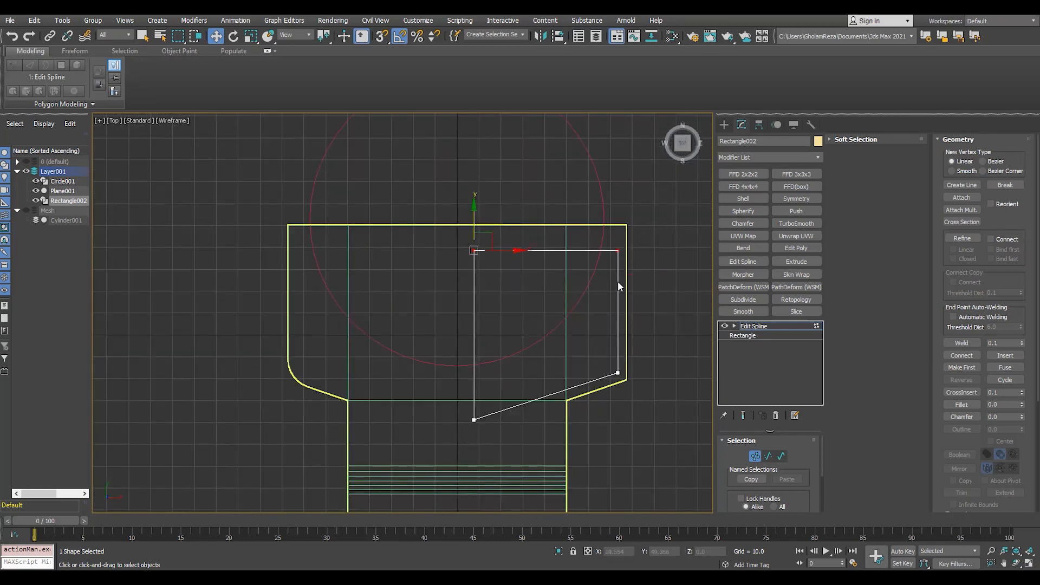
Fillet the shape's two outer corners and its lower inner corner, using about 6.3 for the inner one.
drag(524, 434, 523, 434)
scroll(699, 287, up, 2)
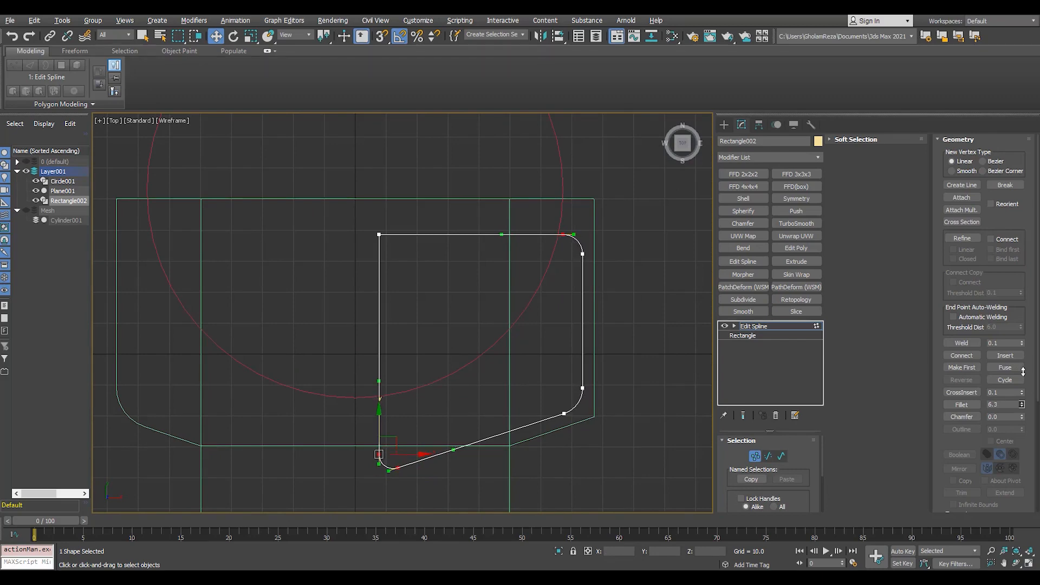
middle_drag(617, 387, 645, 142)
scroll(602, 329, down, 3)
click(748, 326)
scroll(645, 142, up, 2)
Draw a rectangle about 89.2 long and 39.2 wide across the strip's two bends, with a corner radius of 6.27.
click(724, 125)
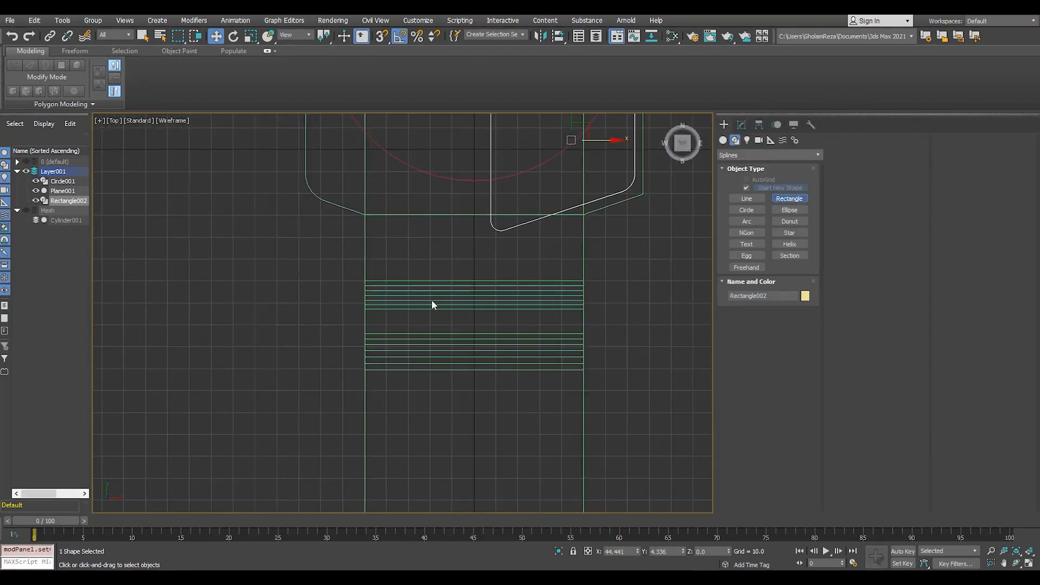
middle_drag(433, 305, 423, 273)
drag(476, 203, 564, 400)
middle_drag(560, 343, 532, 335)
right_click(541, 362)
scroll(536, 353, up, 2)
key(1)
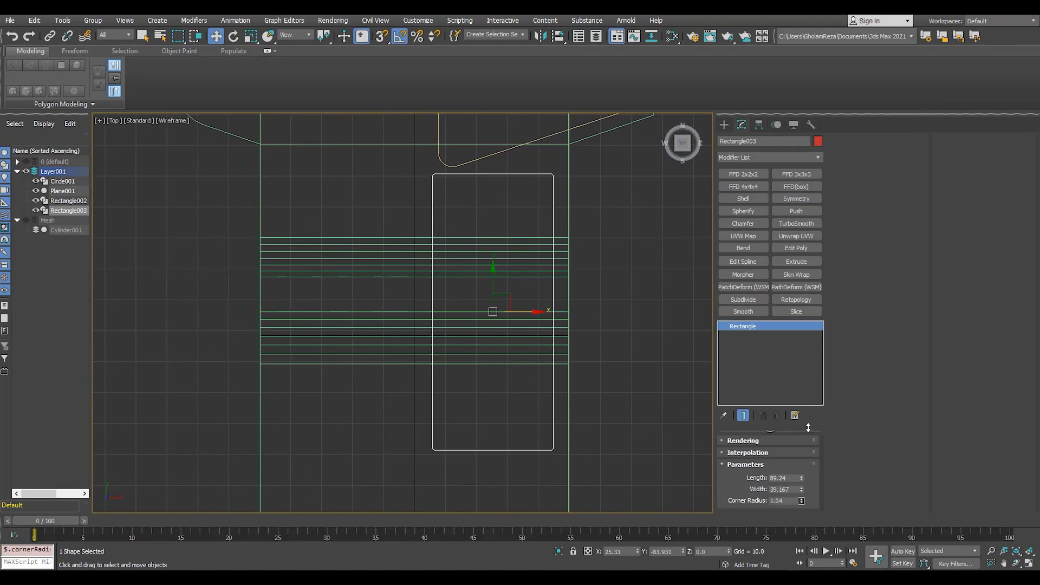
scroll(503, 364, down, 3)
scroll(501, 373, up, 3)
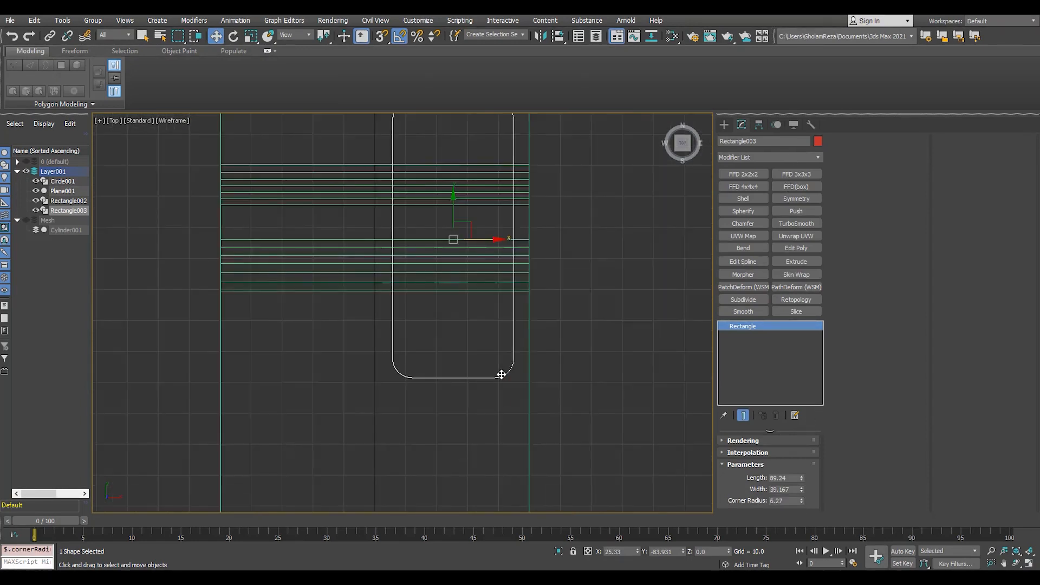
scroll(502, 369, down, 2)
Draw a circle overlapping the strip's right edge just below the rounded rectangle.
click(723, 125)
click(746, 210)
middle_drag(515, 414, 542, 325)
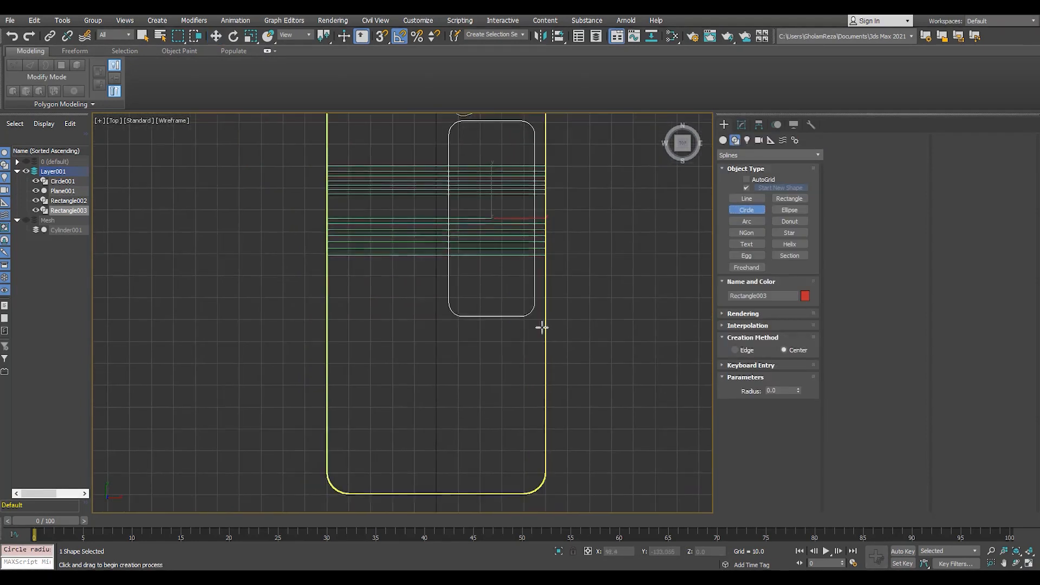
drag(534, 329, 557, 291)
Draw a rectangle near the strip's rounded end and shift it so its upper outer corner sits inside the circle.
click(790, 199)
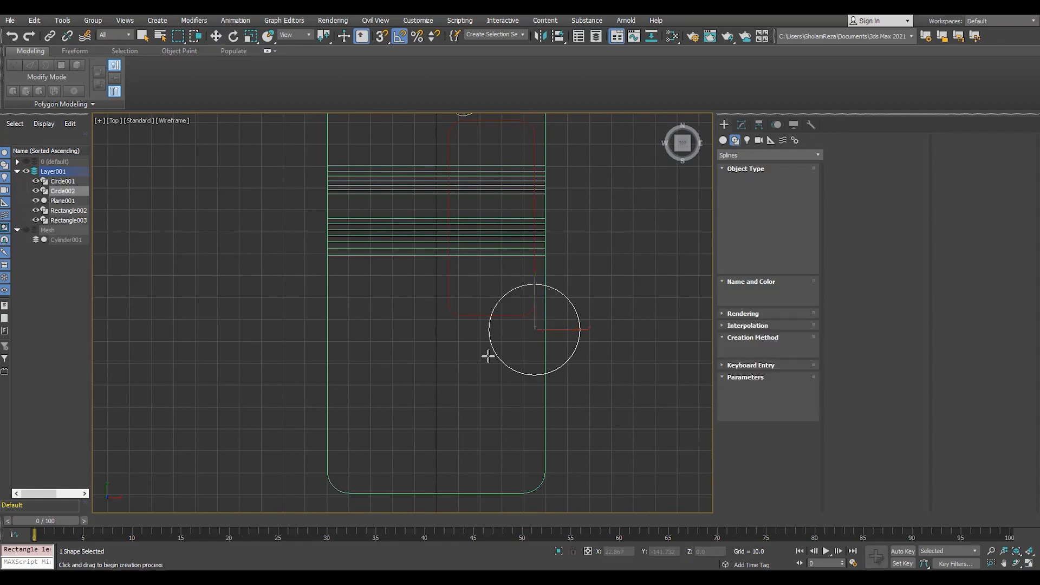
middle_drag(488, 353, 525, 301)
drag(561, 298, 482, 434)
right_click(582, 416)
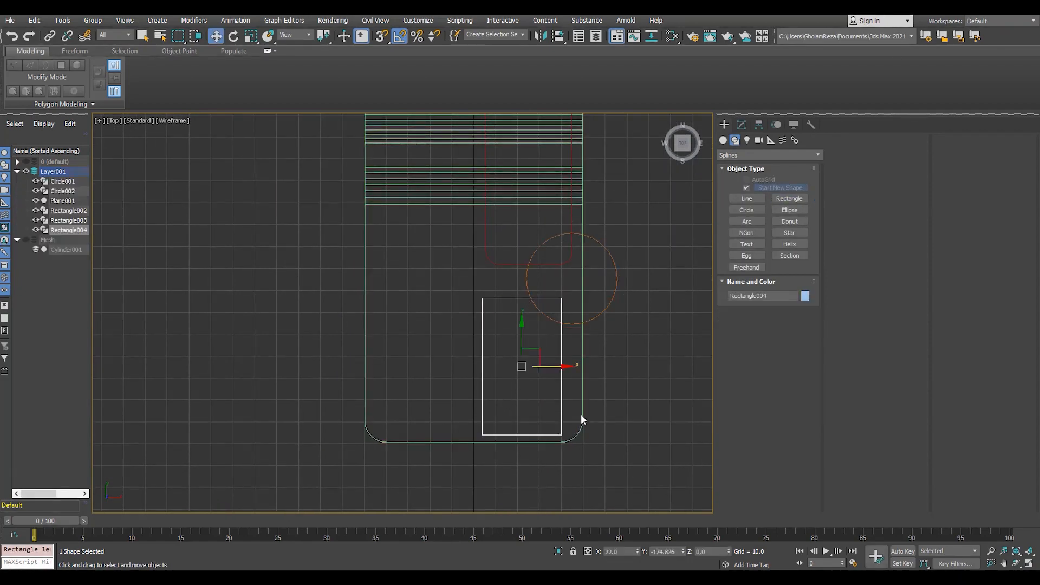
drag(557, 369, 567, 361)
Add Edit Spline to the end rectangle, move its inner side about 7 outward along X and convert its vertices to Corner type.
click(742, 125)
click(742, 262)
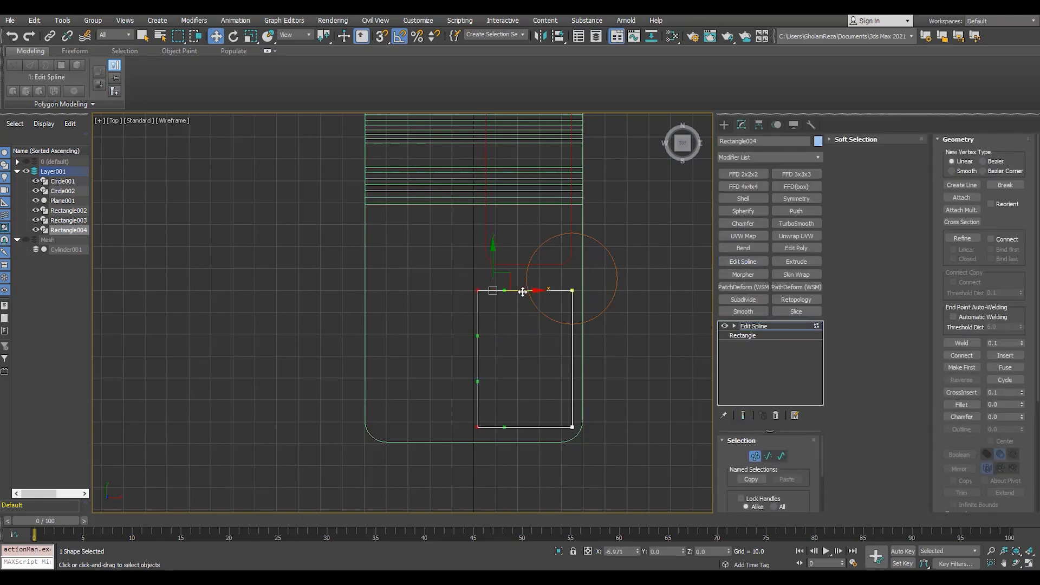
scroll(555, 372, up, 2)
right_click(580, 431)
click(542, 364)
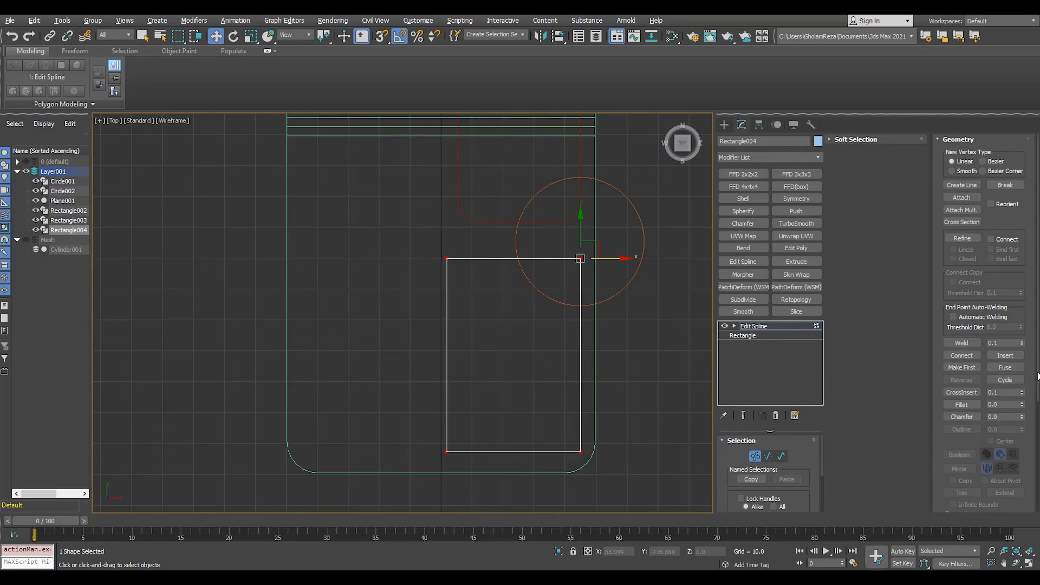
Fillet all four corners of the end rectangle.
middle_drag(558, 225, 532, 254)
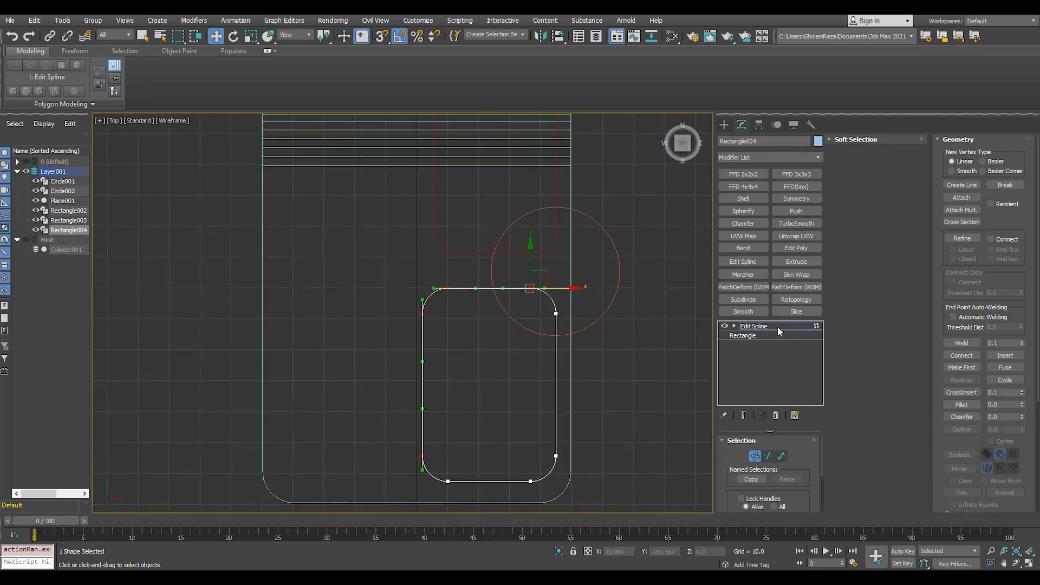
click(778, 327)
scroll(477, 352, down, 3)
Clone the circle beside the end rectangle as a copy and isolate the copy together with the rectangle.
click(520, 350)
scroll(513, 345, up, 3)
click(549, 359)
key(ctrl+v)
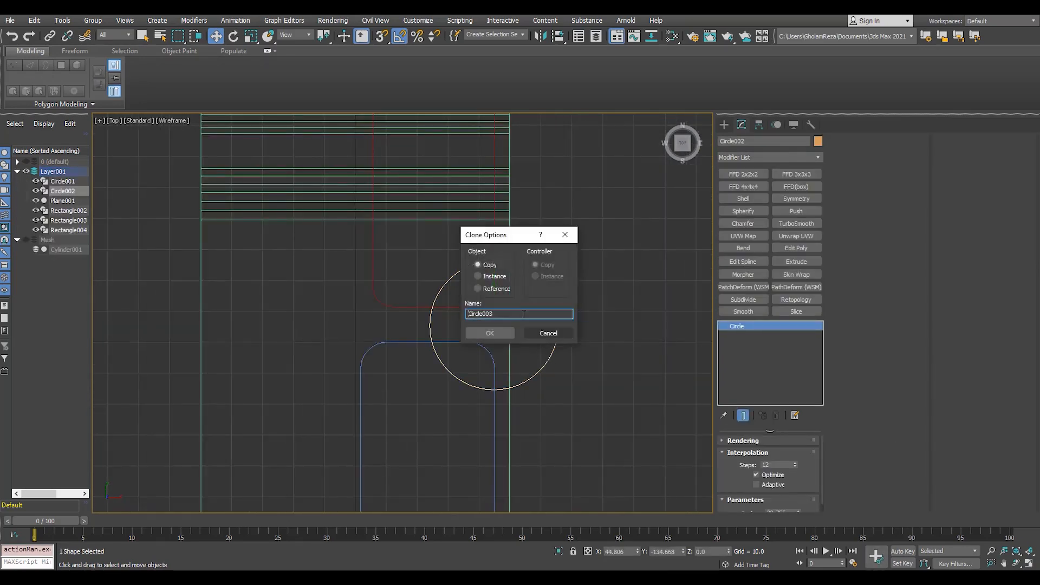
click(501, 333)
ctrl+click(392, 342)
key(alt+q)
Attach the copied circle to the end rectangle, Boolean-subtract it from the rectangle's spline and exit isolation.
click(447, 346)
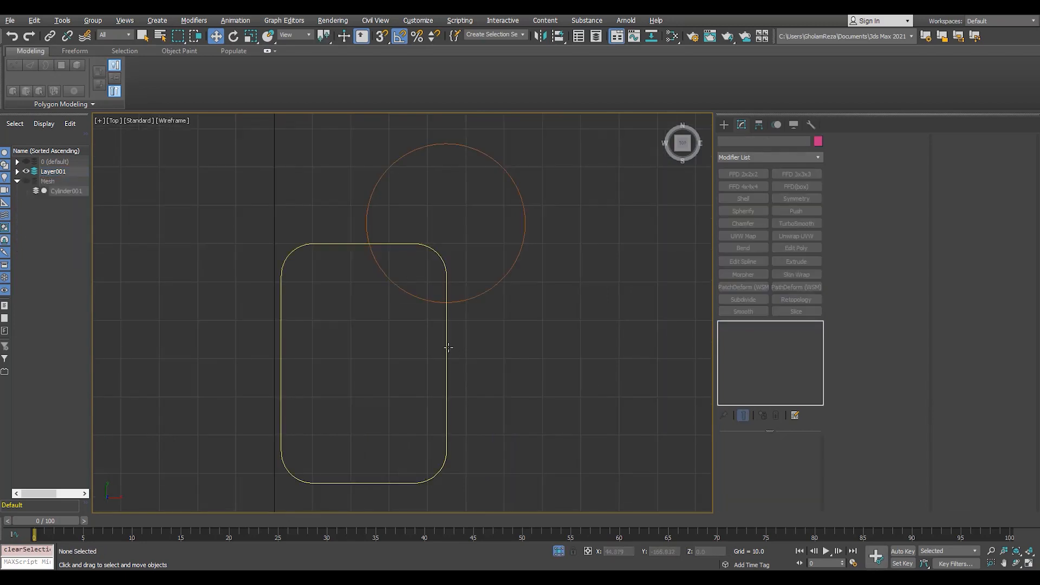
click(457, 298)
click(734, 326)
key(3)
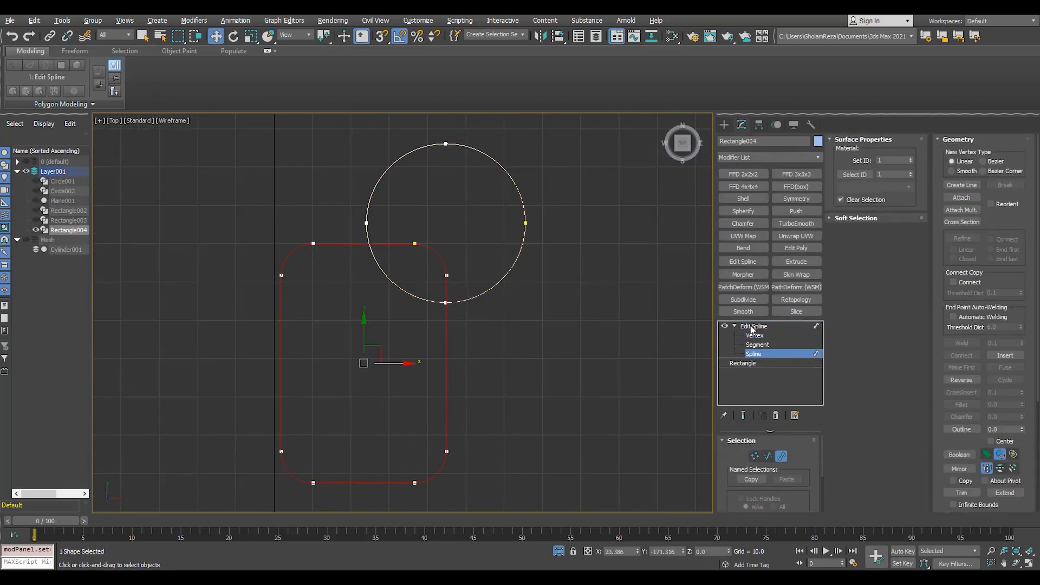
click(560, 552)
Clone the remaining circle beside the notched rectangle again as a copy named Circle003.
click(578, 356)
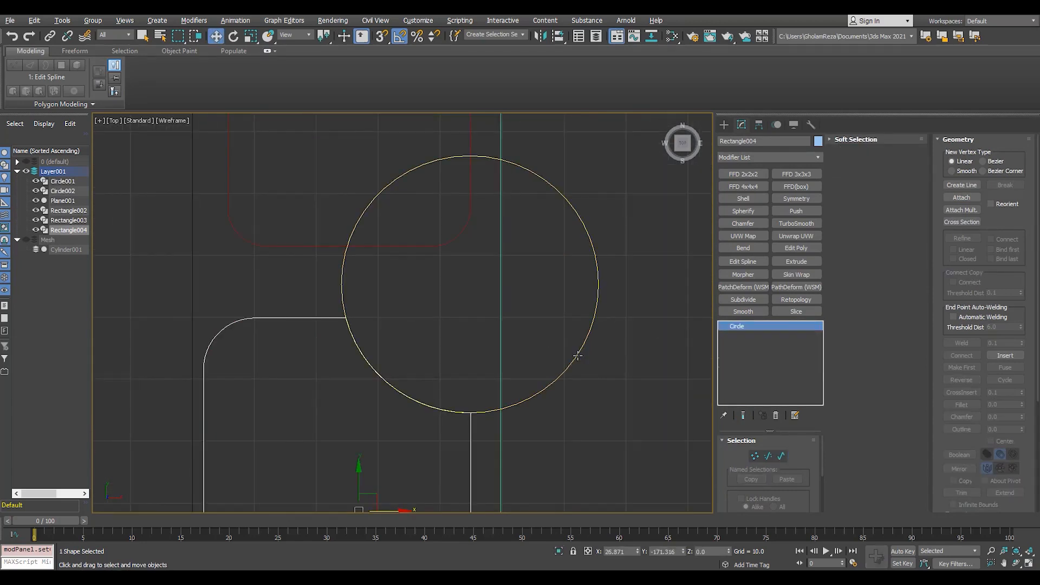
scroll(594, 279, down, 6)
scroll(585, 254, up, 3)
key(ctrl+v)
click(498, 332)
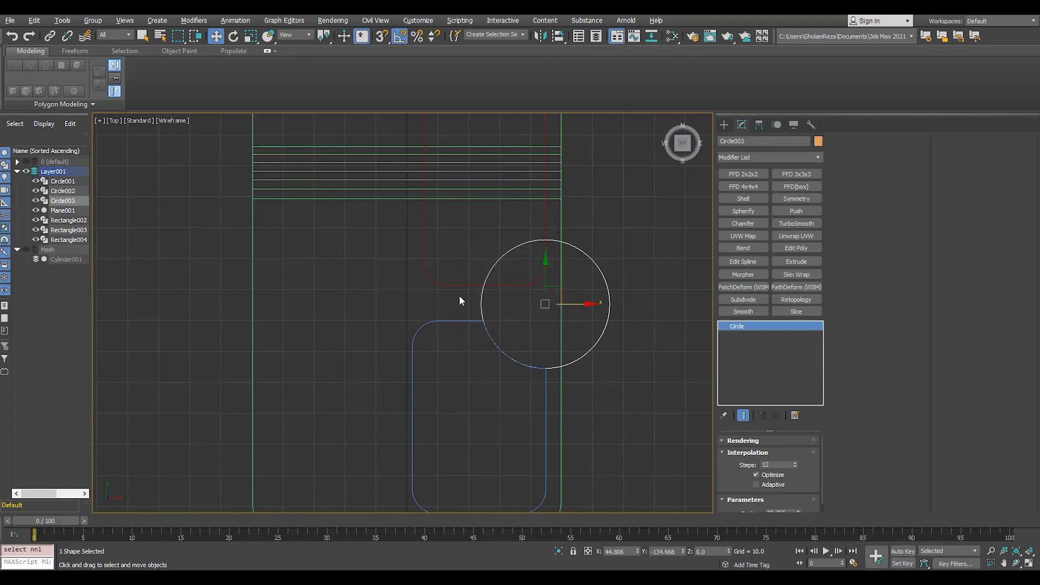
Isolate the copied circle with the middle rounded rectangle and attach the circle to the rectangle using Edit Spline.
ctrl+click(462, 286)
key(alt+q)
click(597, 395)
click(429, 372)
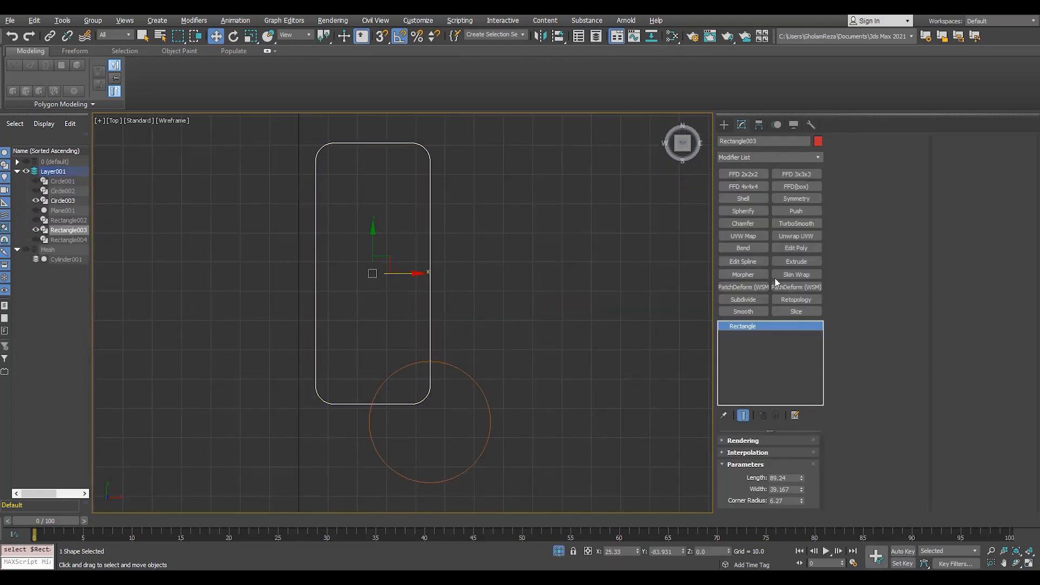
click(744, 263)
click(962, 198)
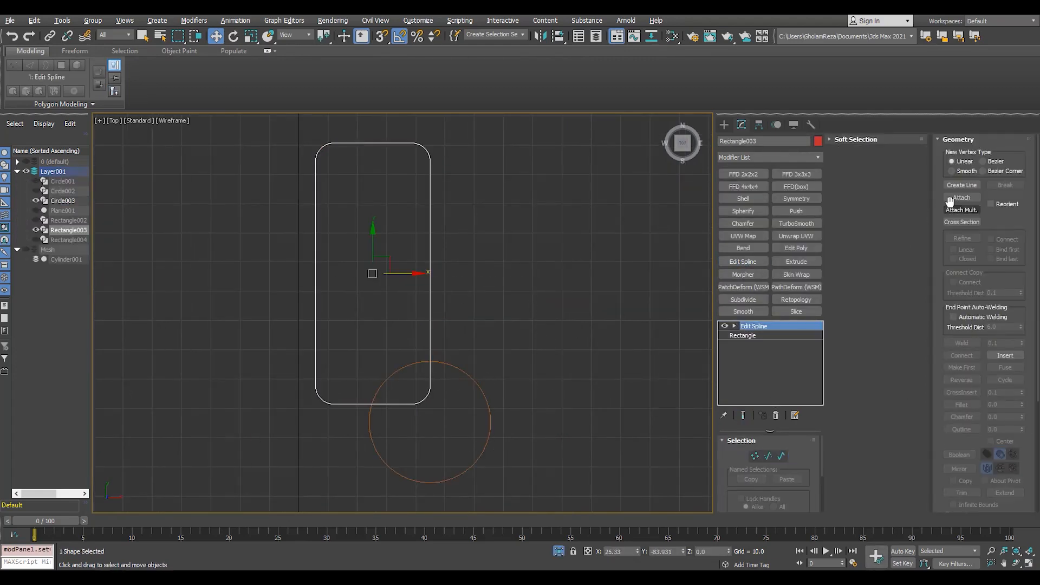
click(485, 389)
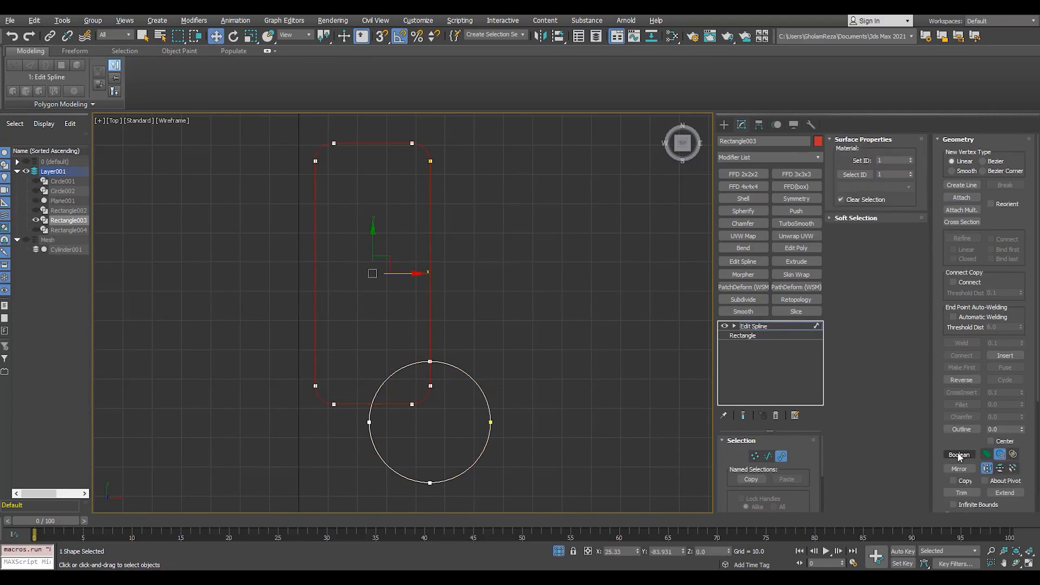
Boolean-subtract the attached circle from the middle rectangle's spline and exit isolation.
click(484, 393)
key(w)
click(764, 325)
click(559, 551)
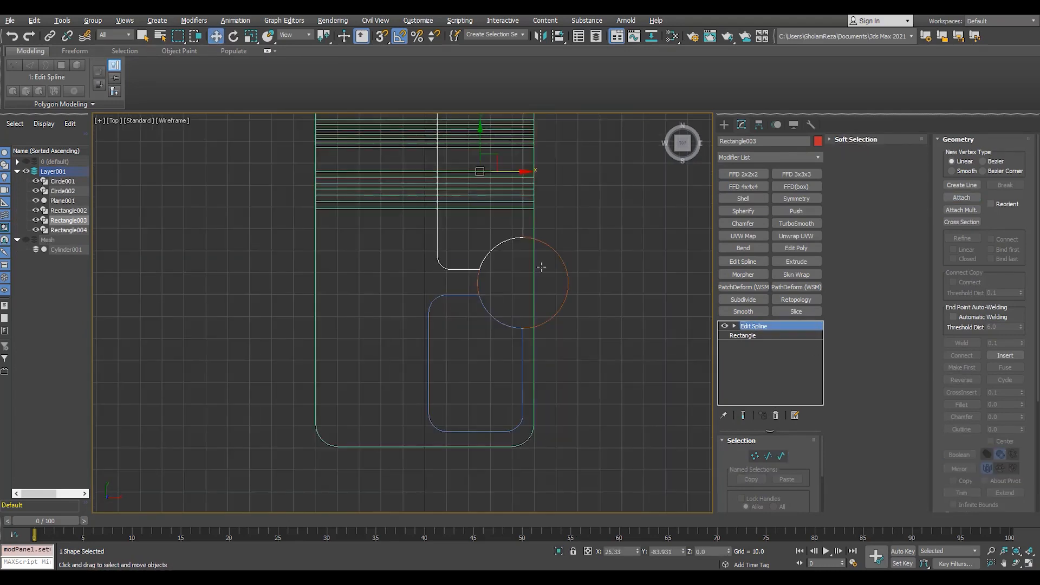
Set the remaining small circle's radius to 10.585 and move it inward along X to about 37.6.
click(567, 296)
scroll(523, 260, up, 4)
drag(801, 486, 817, 530)
scroll(531, 337, up, 2)
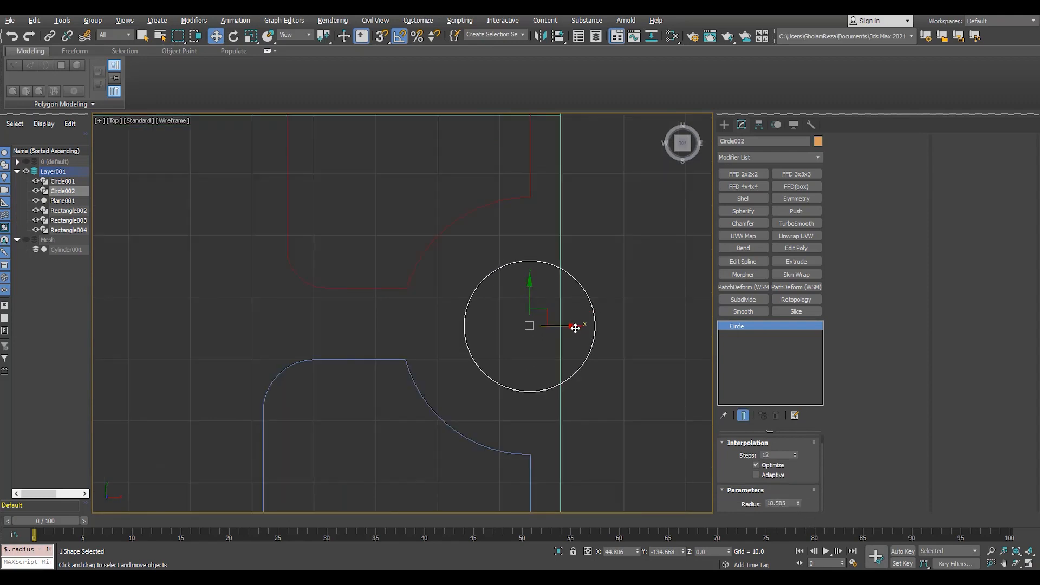
drag(564, 326, 520, 328)
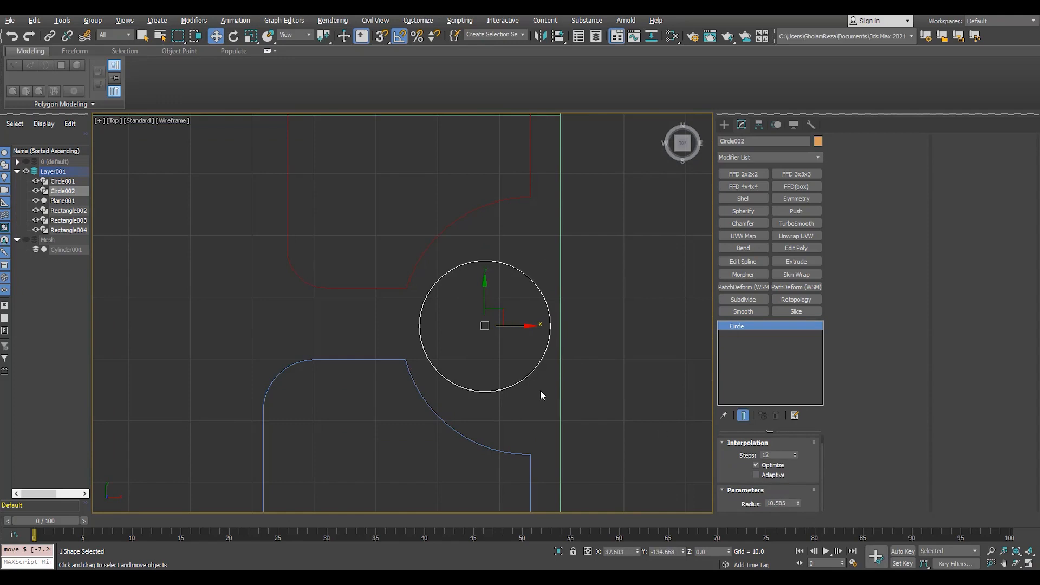
Set the large circle's interpolation steps to 15.
scroll(541, 391, down, 2)
scroll(453, 370, down, 2)
middle_drag(482, 198, 480, 324)
scroll(479, 324, up, 2)
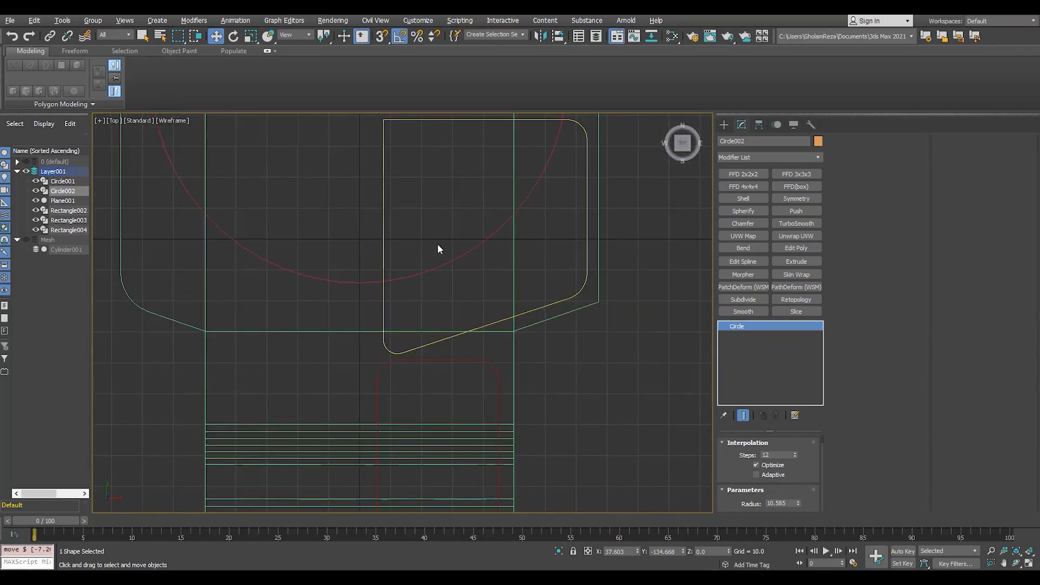
text(15)
key(Return)
Clone the large circle as a copy and attach it to the isolated slanted corner outline with Edit Spline.
middle_drag(222, 266, 240, 307)
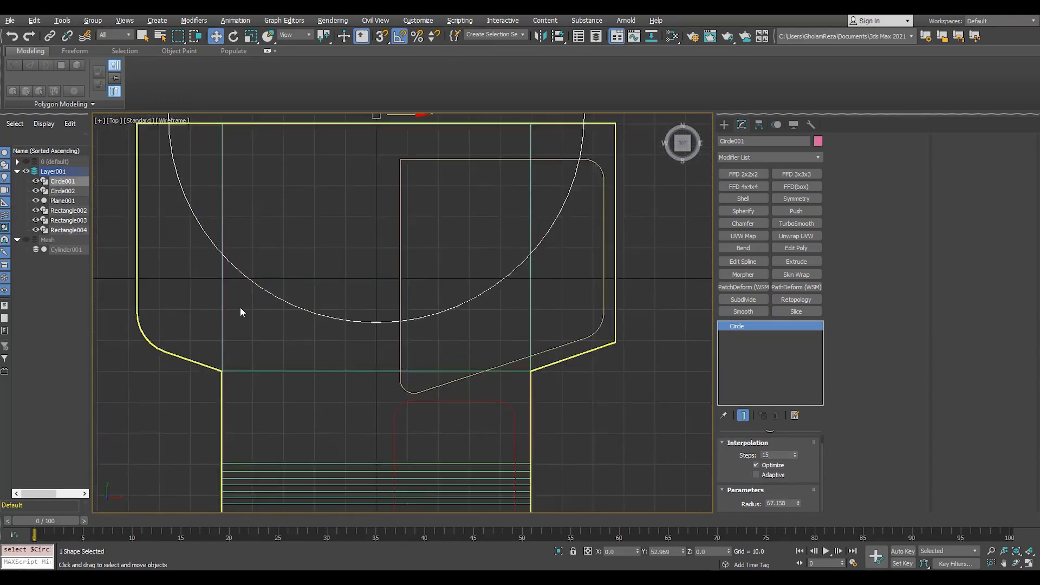
scroll(239, 308, down, 2)
key(ctrl+v)
click(472, 334)
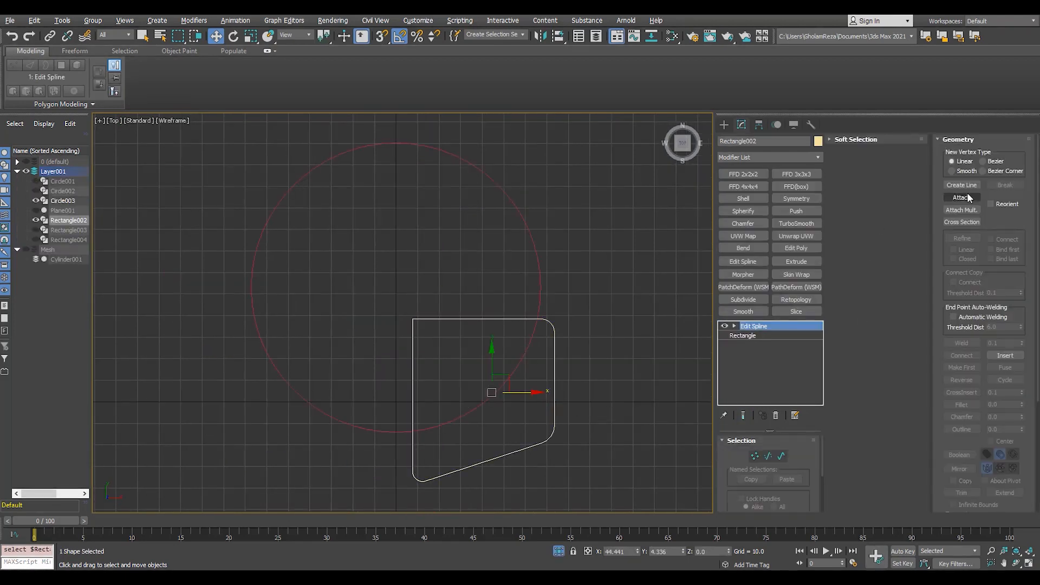
click(962, 197)
Boolean-subtract the attached large circle from the slanted outline's spline and exit isolation.
key(3)
click(528, 451)
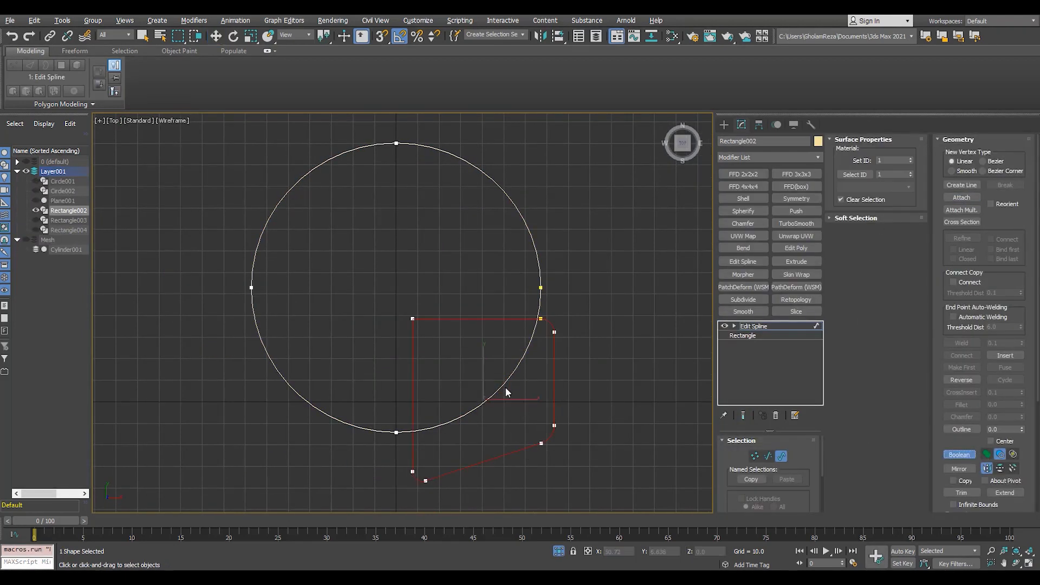
click(506, 388)
key(w)
key(3)
scroll(534, 423, down, 2)
middle_drag(525, 436, 516, 299)
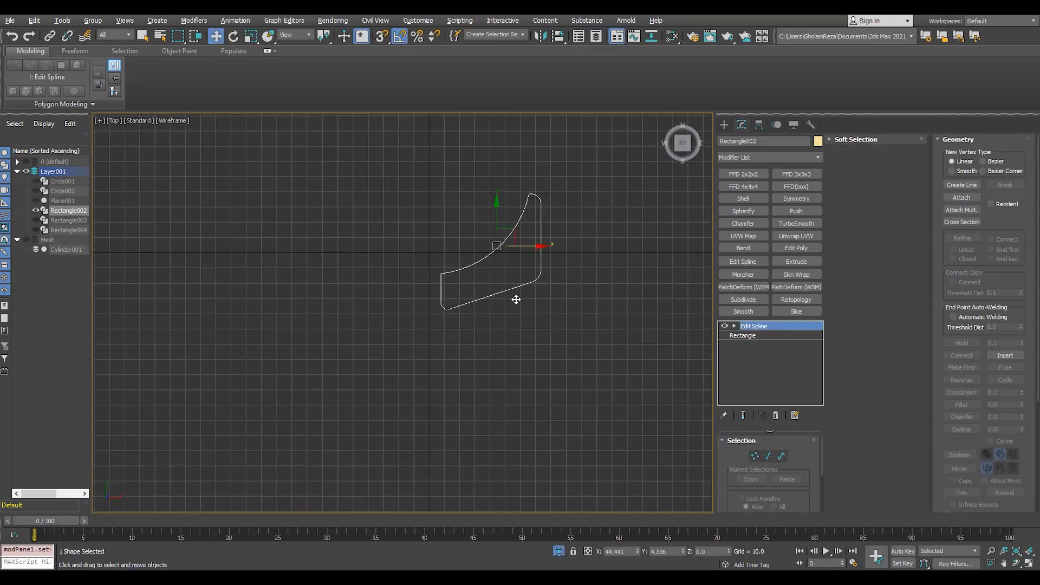
click(558, 552)
Reduce the large circle's radius to about 61.8 and attach all other cutout outlines to it with Edit Spline.
click(356, 316)
drag(797, 504, 798, 505)
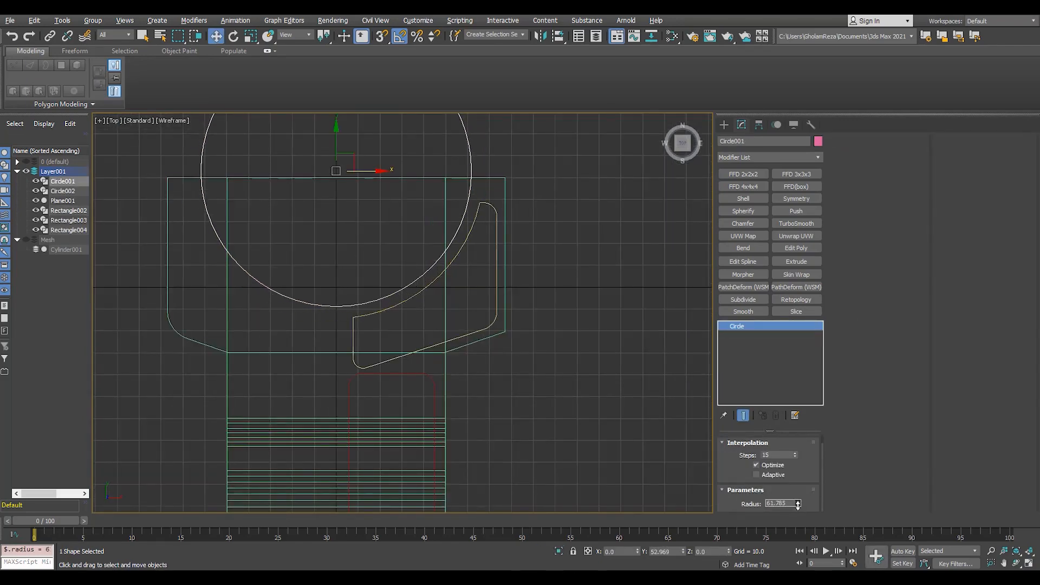
click(743, 261)
scroll(496, 289, down, 2)
click(962, 197)
click(477, 256)
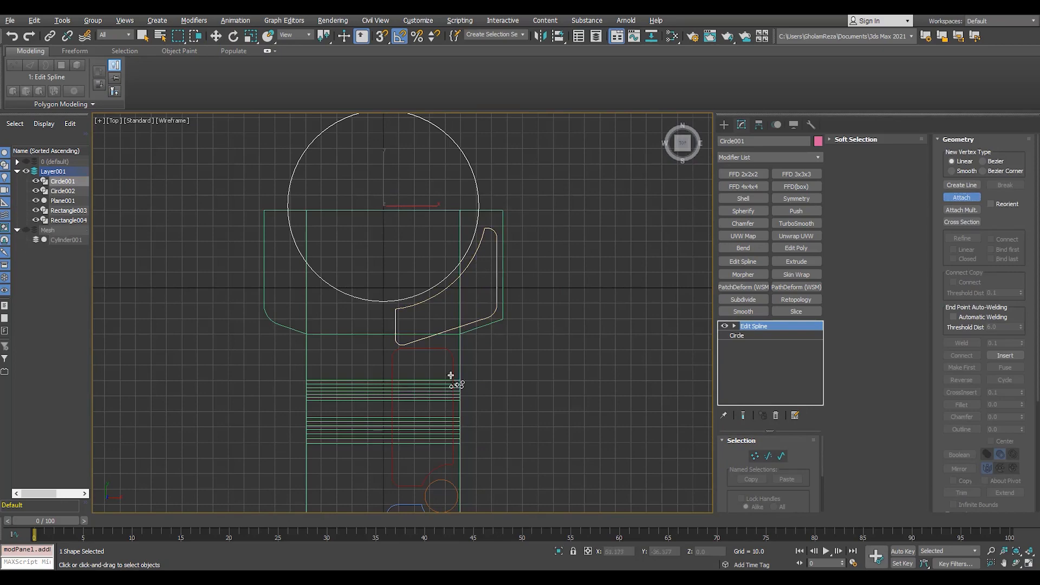
middle_drag(442, 438, 474, 261)
click(459, 340)
click(467, 334)
right_click(529, 350)
Extend the plate's open border downward in the perspective view to form side walls with a flat lower edge.
key(alt+w)
middle_click(529, 352)
key(alt+w)
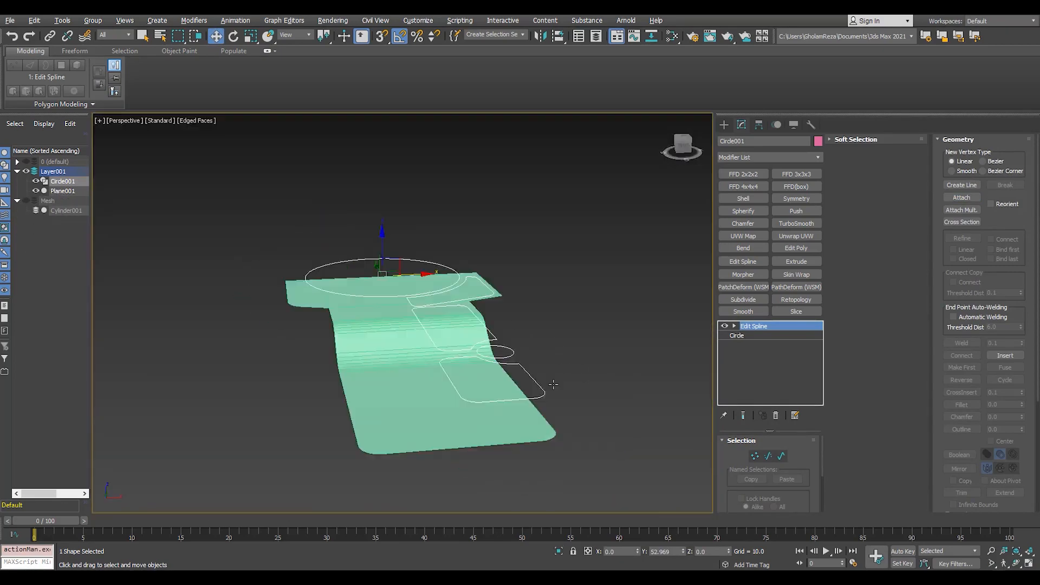
alt+middle_drag(482, 369, 402, 344)
click(402, 343)
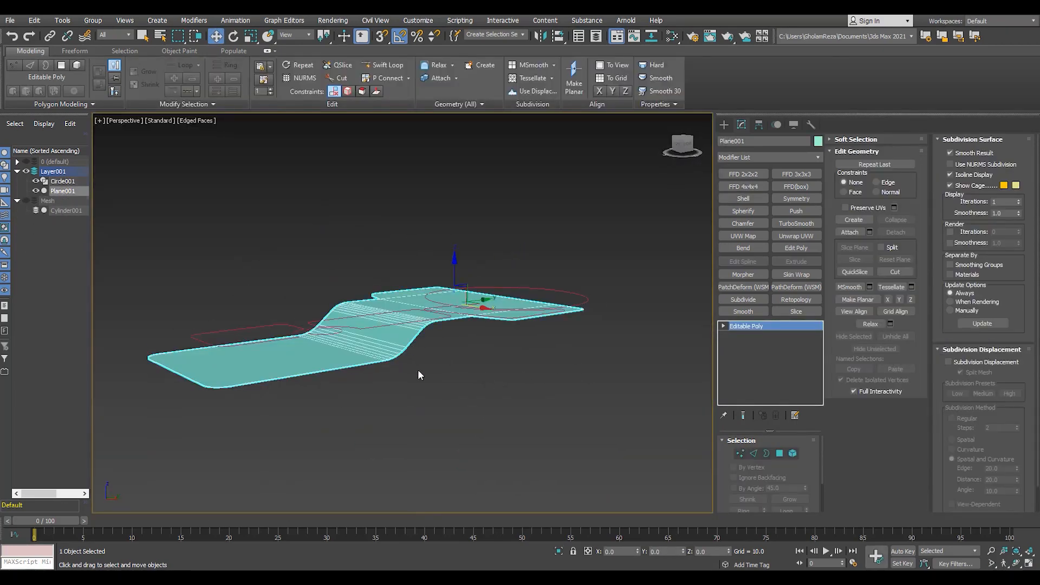
key(3)
drag(488, 362, 242, 222)
shift+drag(342, 292, 345, 325)
key(alt+z)
scroll(352, 342, up, 2)
Mirror the plate below its lower edge with a Symmetry modifier on the Z axis and collapse it to Editable Poly.
key(2)
click(375, 390)
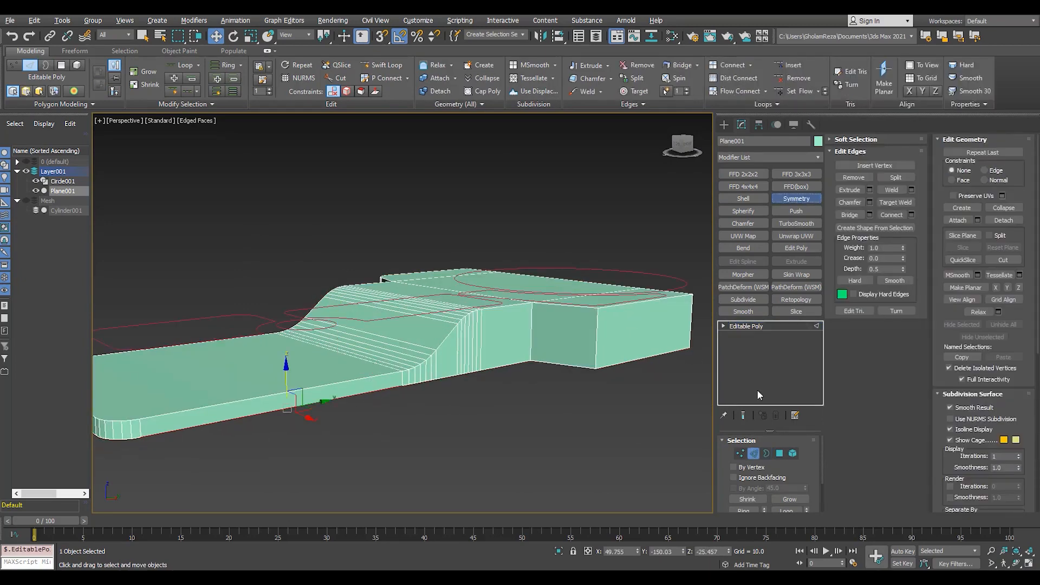
click(796, 198)
click(763, 462)
click(783, 462)
alt+middle_drag(412, 325, 325, 331)
key(ctrl+e)
Chamfer the vertical edges of the inner corner between head and arm by 8.423 with 4 segments.
scroll(301, 320, up, 3)
key(2)
click(300, 319)
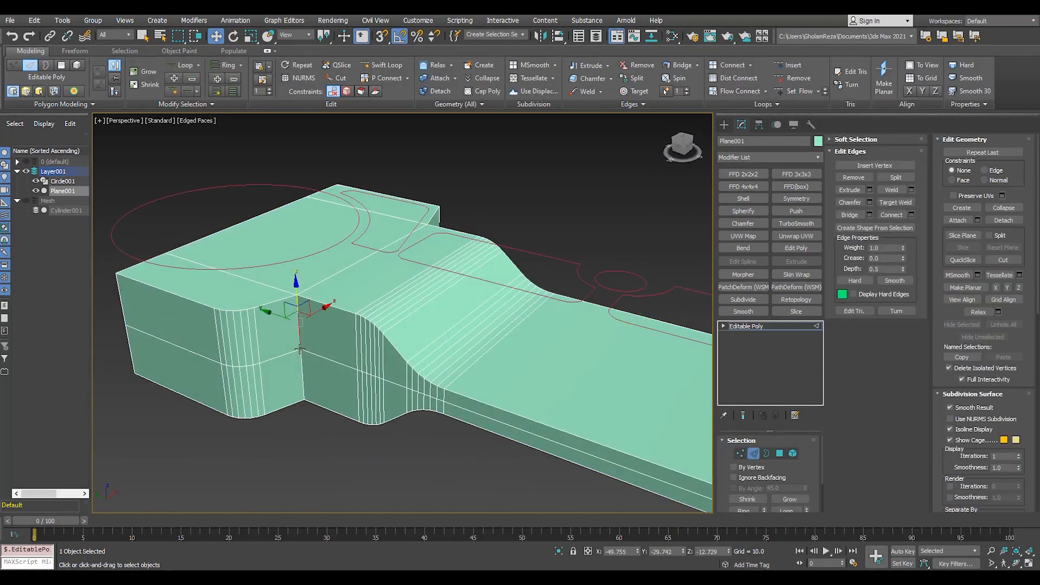
click(871, 202)
alt+middle_drag(325, 266, 317, 301)
mouse_move(412, 335)
mouse_down()
mouse_move(422, 319)
mouse_move(414, 321)
mouse_up()
click(411, 351)
scroll(260, 293, up, 4)
click(411, 350)
alt+middle_drag(349, 345, 307, 352)
key(F4)
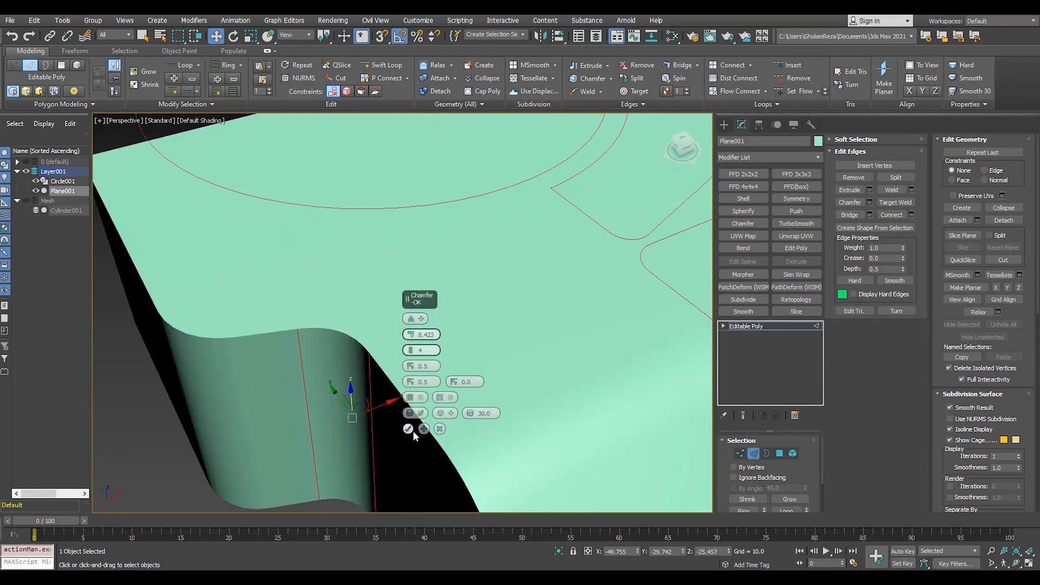
click(409, 429)
scroll(379, 282, down, 5)
alt+middle_drag(406, 265, 414, 238)
click(734, 330)
Connect the plate's crosswise edges to add a lengthwise edge loop through its centre.
alt+middle_drag(534, 235, 457, 285)
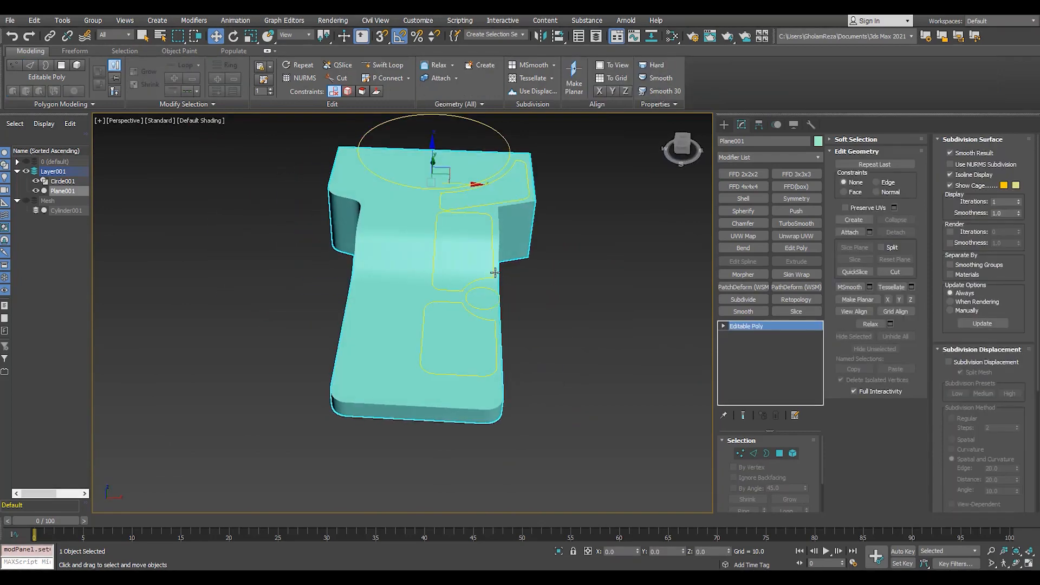
middle_drag(467, 239, 470, 265)
key(3)
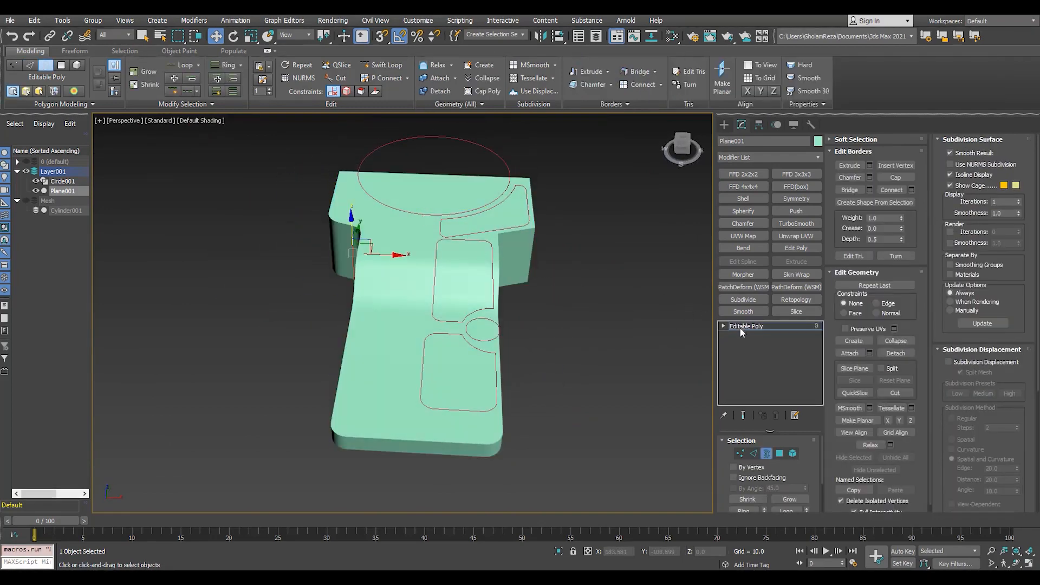
key(F4)
key(2)
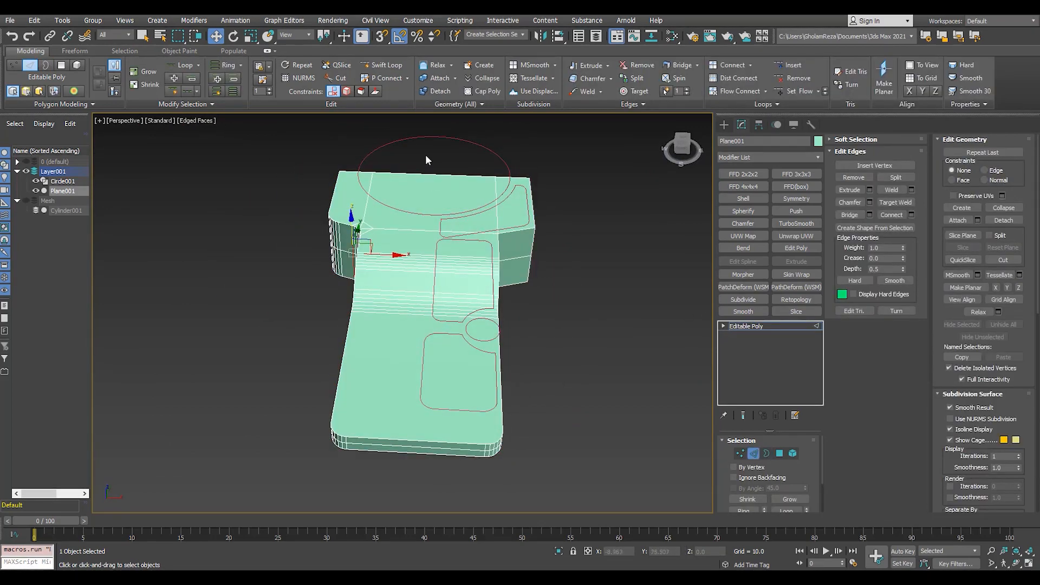
drag(425, 156, 427, 498)
key(ctrl+shift+e)
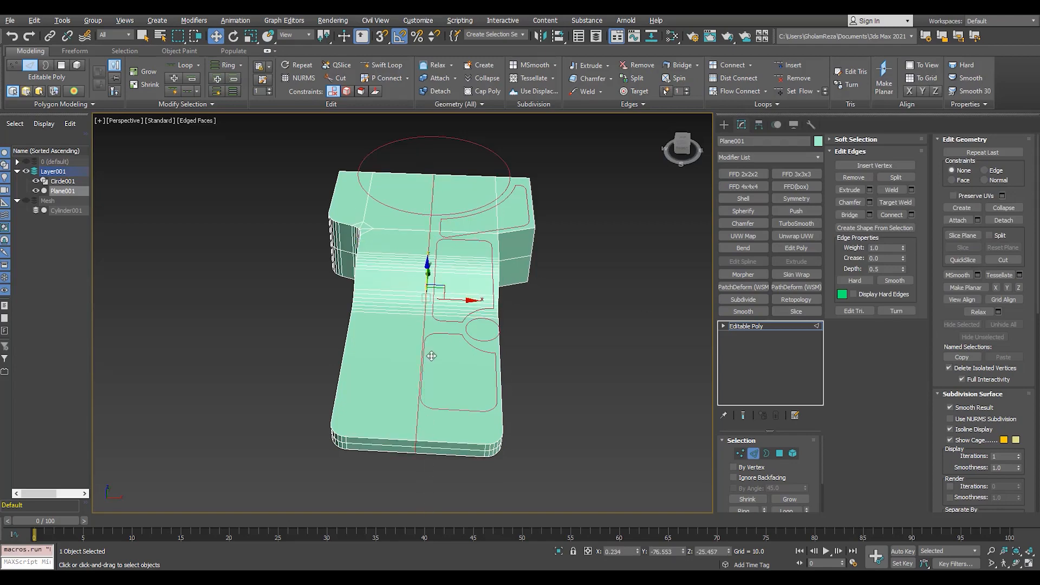
Split the plate along the centre loop and delete the half without the chamfered inner corner.
right_click(431, 356)
click(380, 374)
click(437, 417)
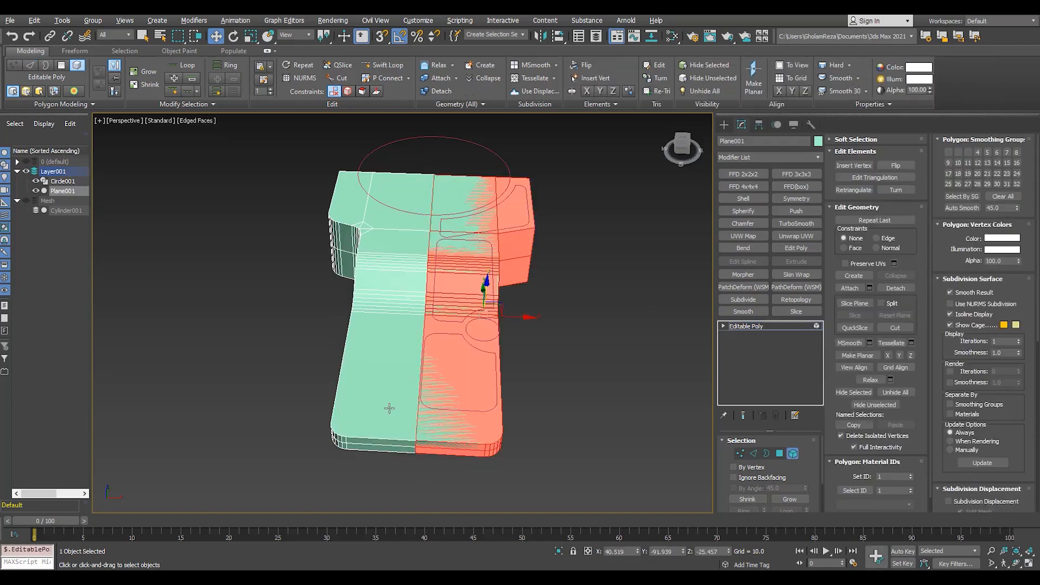
key(Delete)
Mirror the remaining half with a Symmetry modifier on the X axis and collapse it to Editable Poly.
scroll(389, 408, up, 3)
click(797, 199)
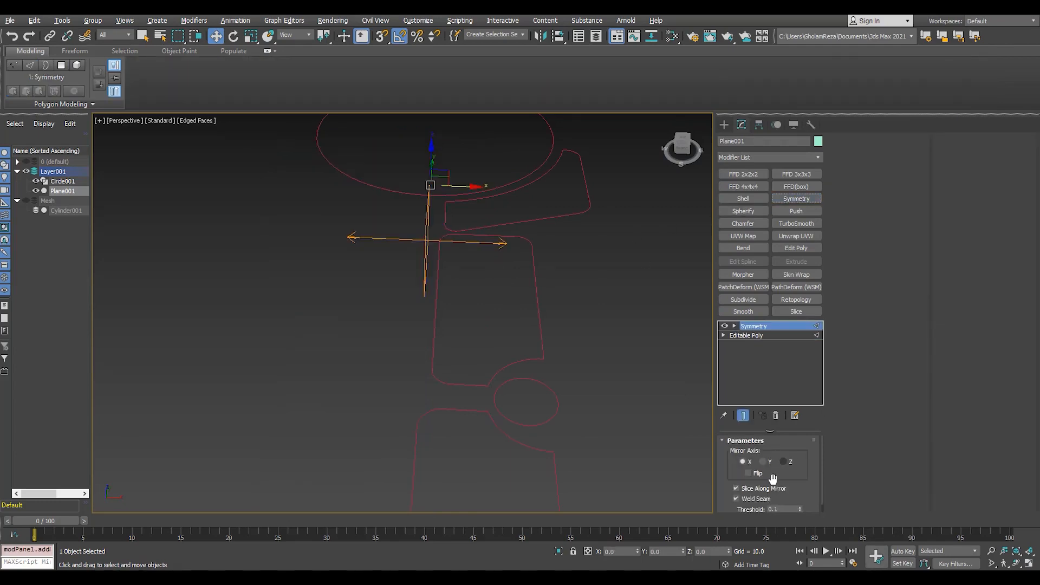
key(ctrl+shift+c)
Extrude the combined cutout outlines with an amount of -60.
key(alt+w)
middle_click(352, 271)
key(alt+w)
key(alt+w)
middle_click(587, 369)
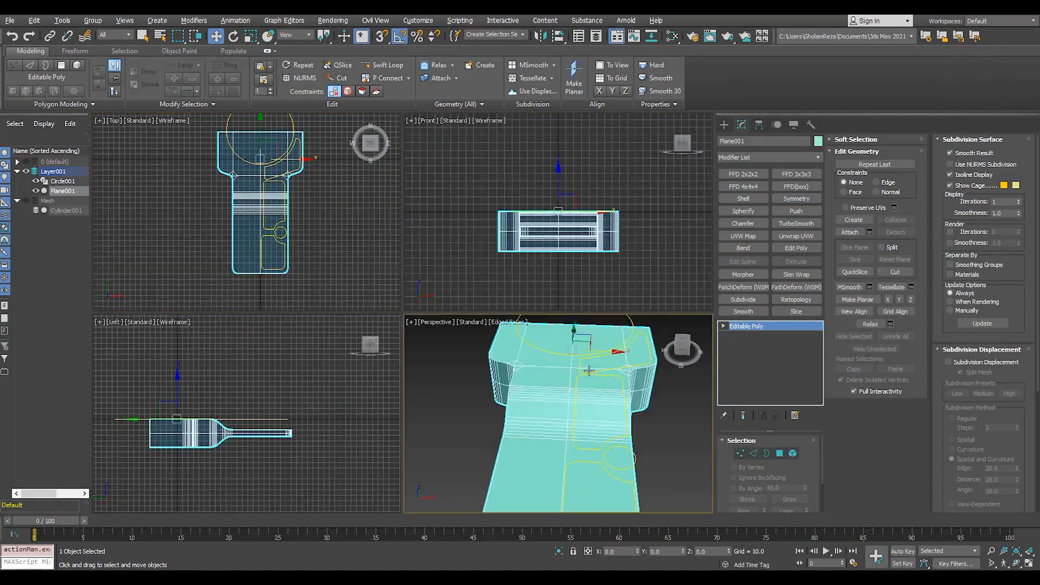
key(alt+w)
scroll(544, 329, down, 3)
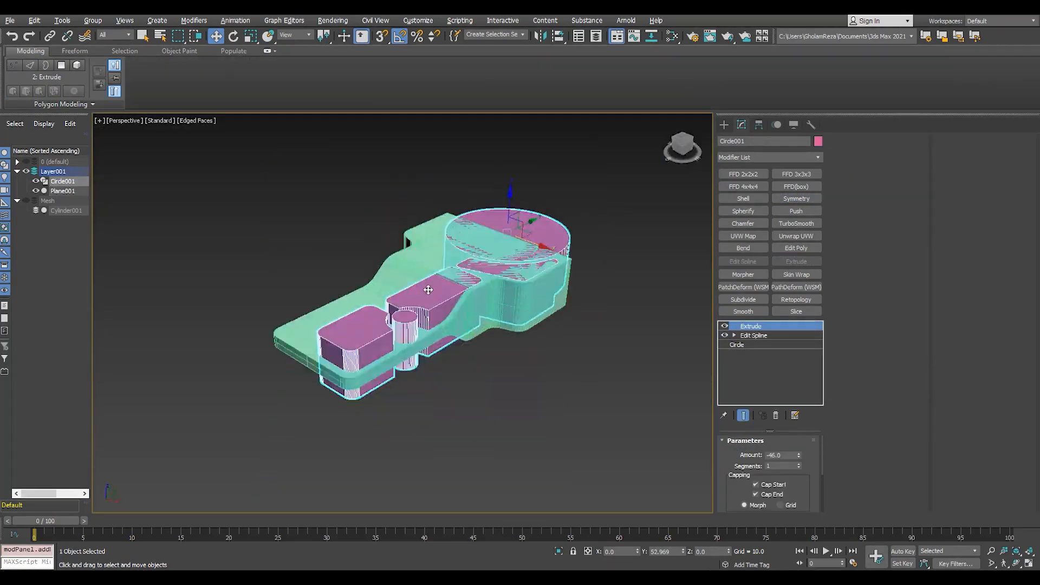
alt+middle_drag(408, 242, 456, 314)
drag(798, 457, 800, 464)
alt+middle_drag(458, 347, 419, 352)
Raise the extruded cutter along Z to about 4.2 so it protrudes through both faces of the plate.
click(420, 236)
scroll(488, 233, up, 5)
alt+middle_drag(520, 233, 490, 166)
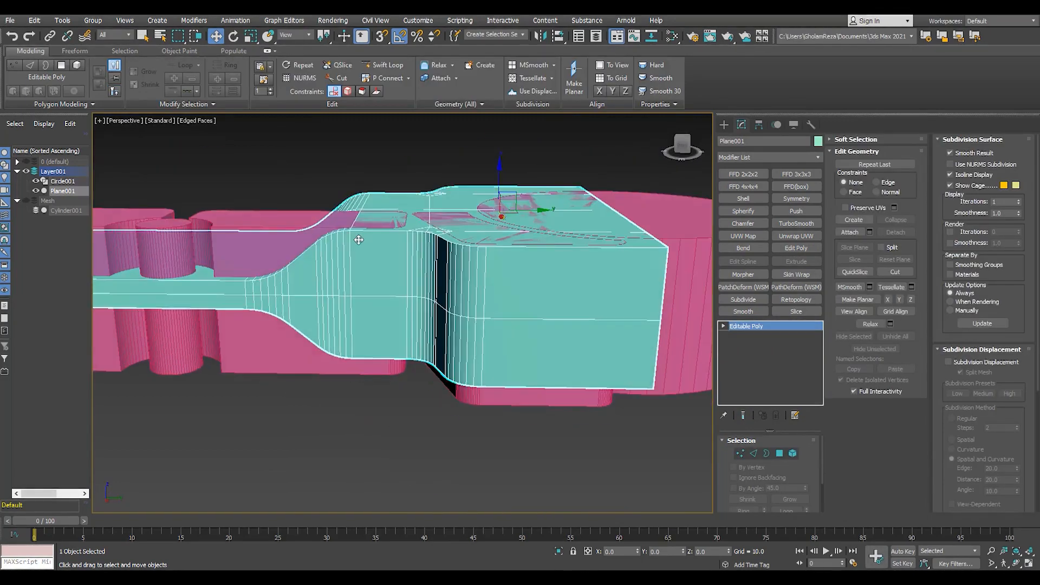
key(ctrl+z)
drag(624, 176, 625, 169)
alt+middle_drag(577, 265, 560, 336)
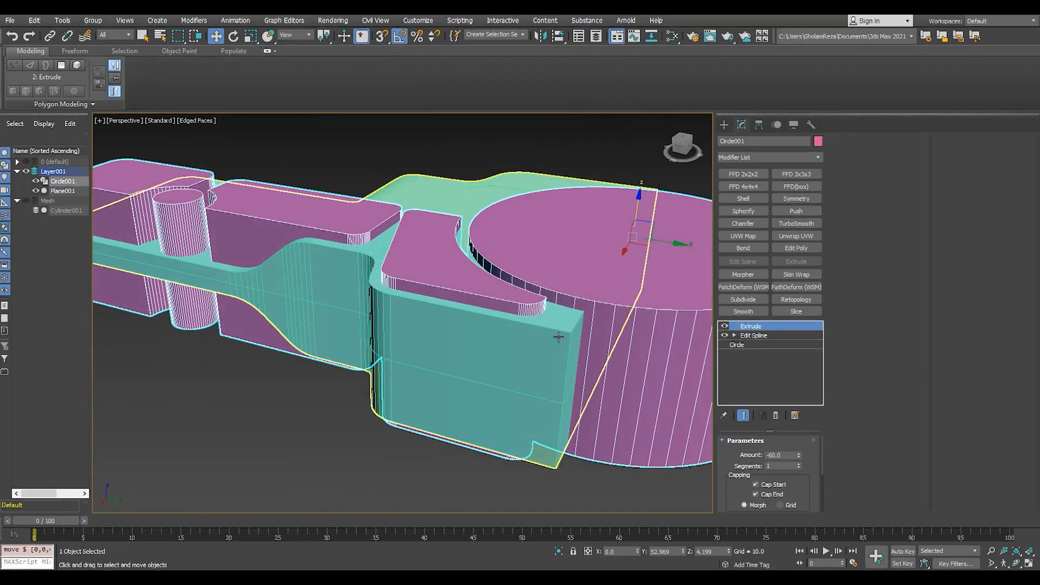
Delete the polygons of the flat end face at the wide end of the plate.
click(560, 336)
key(F3)
key(4)
click(592, 321)
click(597, 328)
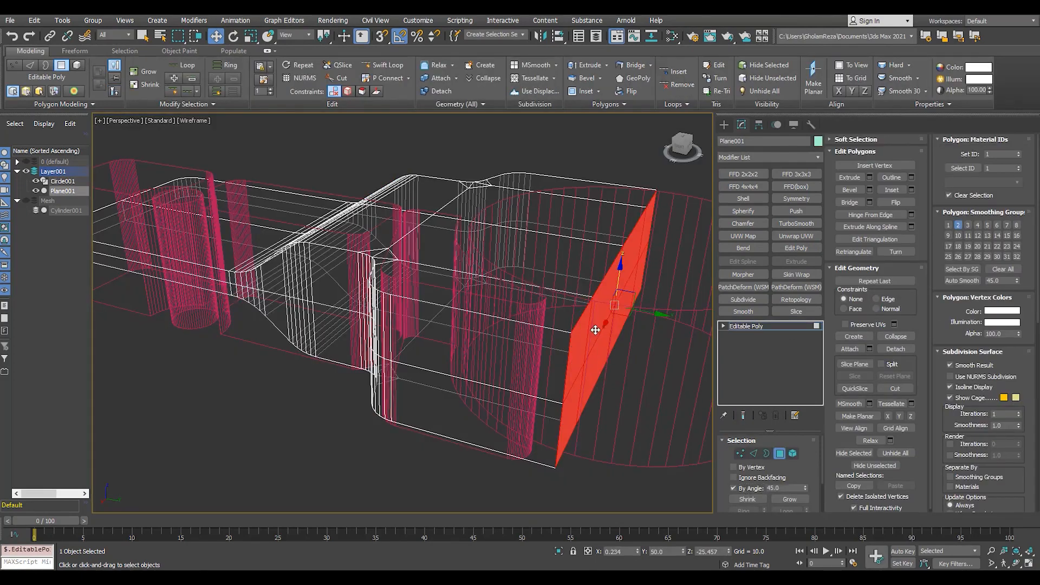
key(Delete)
Mirror the plate across its open end with a flipped Y-axis Symmetry modifier and collapse it to Editable Poly.
key(2)
click(599, 286)
click(809, 201)
key(F3)
key(F3)
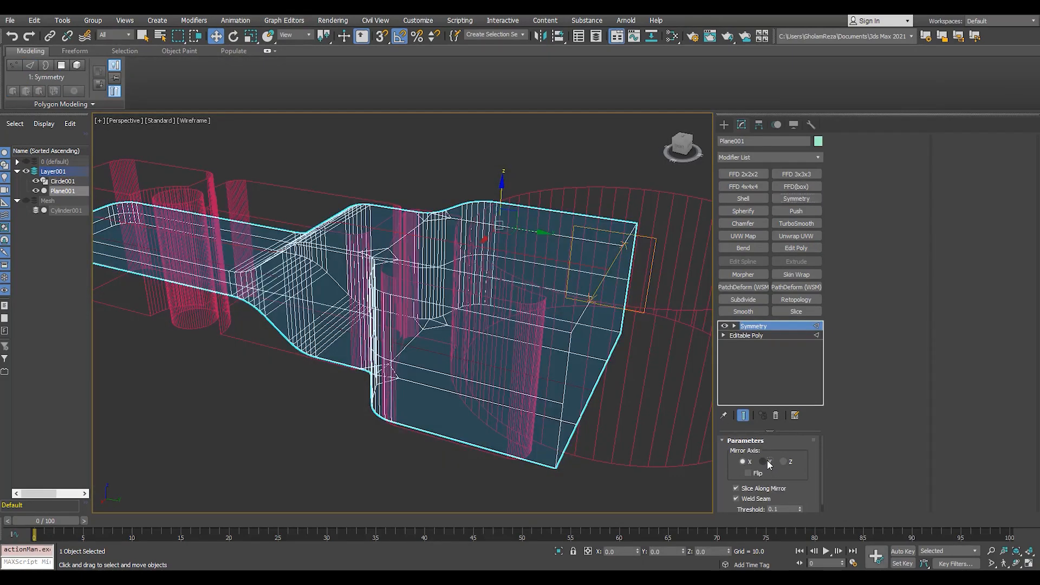
click(765, 462)
click(753, 475)
key(F3)
scroll(515, 315, down, 5)
key(ctrl+e)
scroll(463, 303, up, 4)
scroll(463, 303, down, 4)
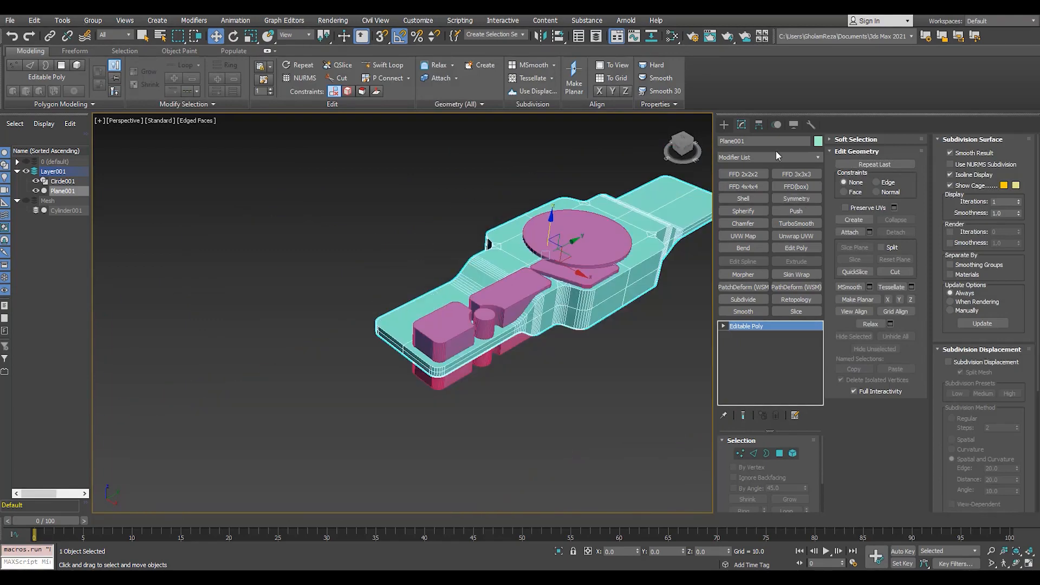
click(724, 124)
click(738, 155)
click(745, 186)
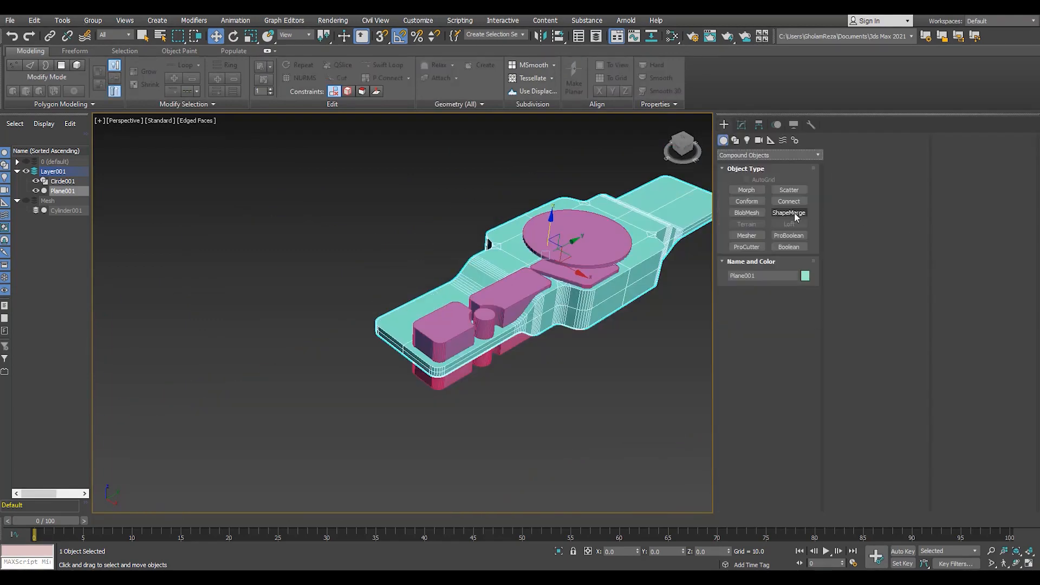
click(788, 235)
click(867, 449)
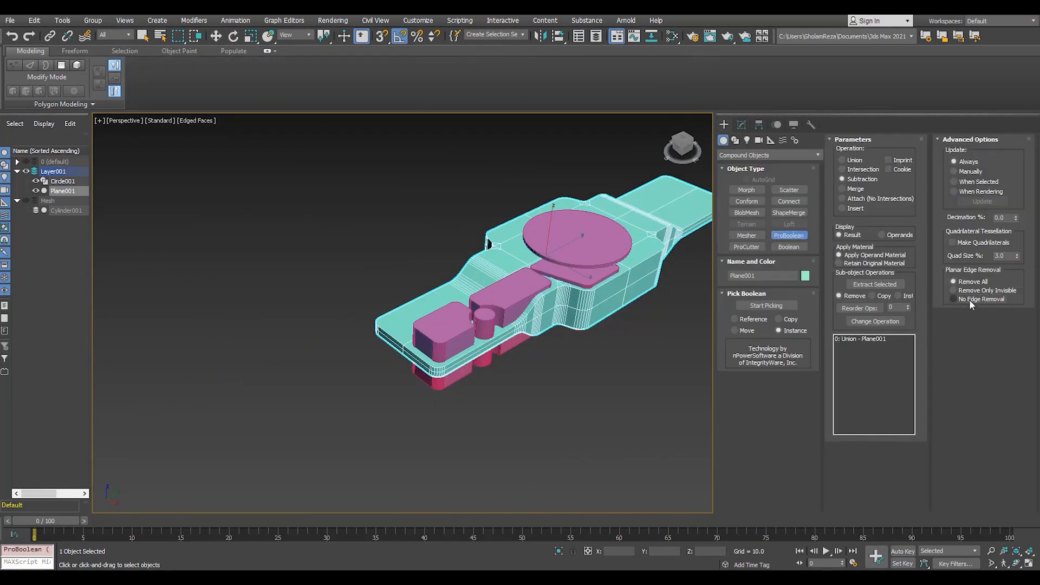
click(765, 305)
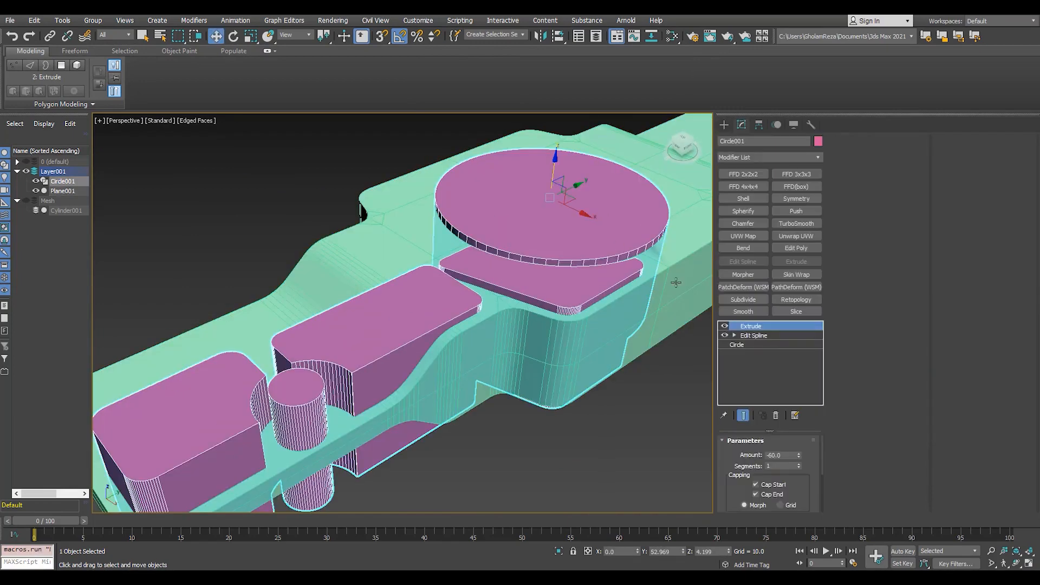
Add an Edit Poly modifier to the extruded cutter and select all of its polygons.
click(796, 250)
key(4)
key(ctrl+a)
scroll(967, 466, down, 2)
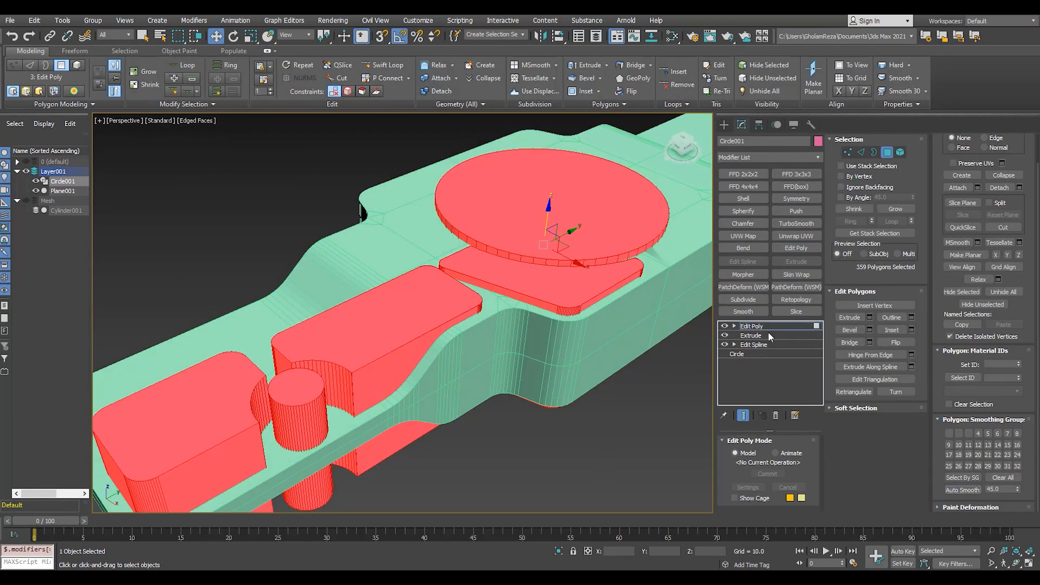
Add a TurboSmooth modifier to the cutter, separate it by smoothing groups, and inspect its rounded corners.
click(766, 327)
click(806, 224)
scroll(802, 493, down, 2)
click(792, 489)
mouse_move(596, 259)
alt+middle_down()
mouse_move(515, 265)
mouse_move(469, 309)
alt+middle_up()
scroll(470, 309, up, 4)
key(F4)
scroll(469, 309, down, 5)
mouse_move(271, 318)
alt+middle_down()
mouse_move(471, 322)
mouse_move(525, 274)
alt+middle_up()
scroll(486, 304, up, 5)
key(F4)
key(alt+q)
alt+middle_drag(437, 298, 266, 374)
key(alt+q)
scroll(514, 323, down, 5)
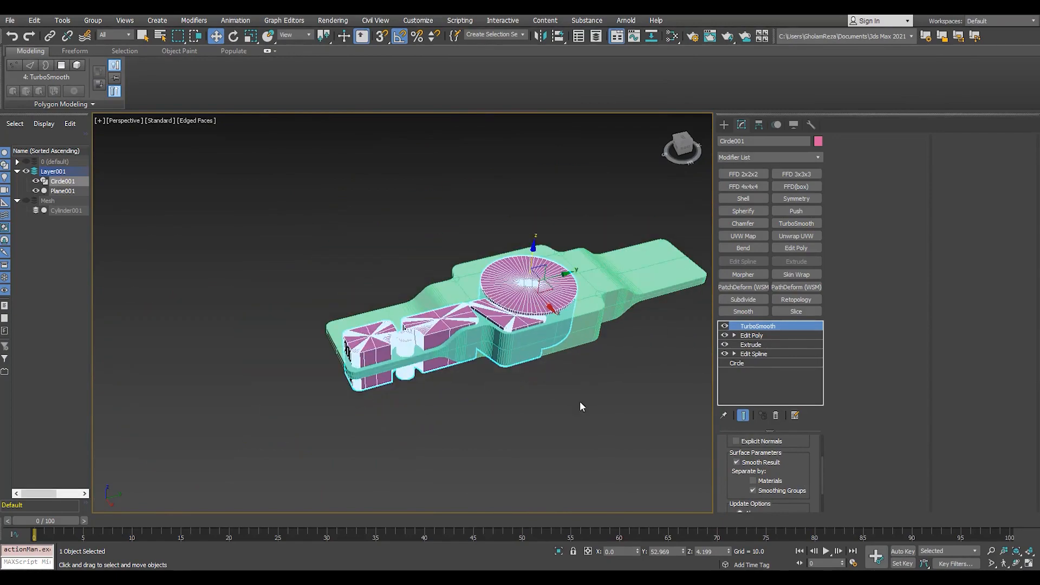
Subtract the cutter from the plate with ProBoolean as an instance and inspect the cut pockets.
click(595, 315)
scroll(610, 299, up, 5)
alt+middle_drag(610, 299, 610, 341)
scroll(610, 341, down, 3)
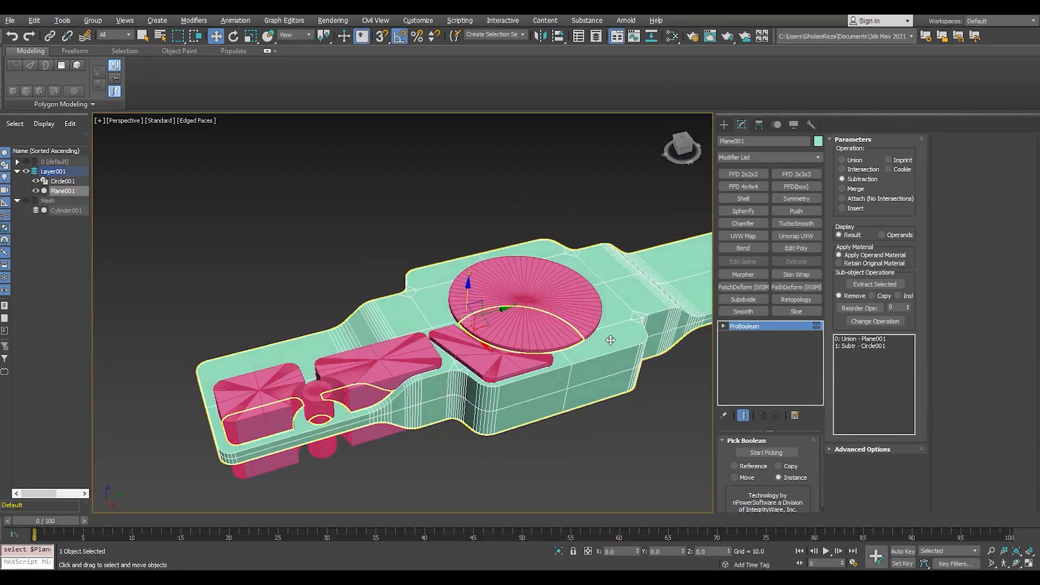
key(alt+q)
key(F4)
scroll(365, 363, up, 3)
alt+middle_drag(304, 374, 396, 333)
key(F4)
scroll(361, 372, up, 2)
key(alt+q)
scroll(360, 373, down, 4)
alt+middle_drag(498, 290, 433, 322)
scroll(433, 322, down, 2)
Convert the boolean plate into a plain Editable Poly.
click(813, 155)
key(t)
key(t)
key(t)
key(t)
key(t)
key(t)
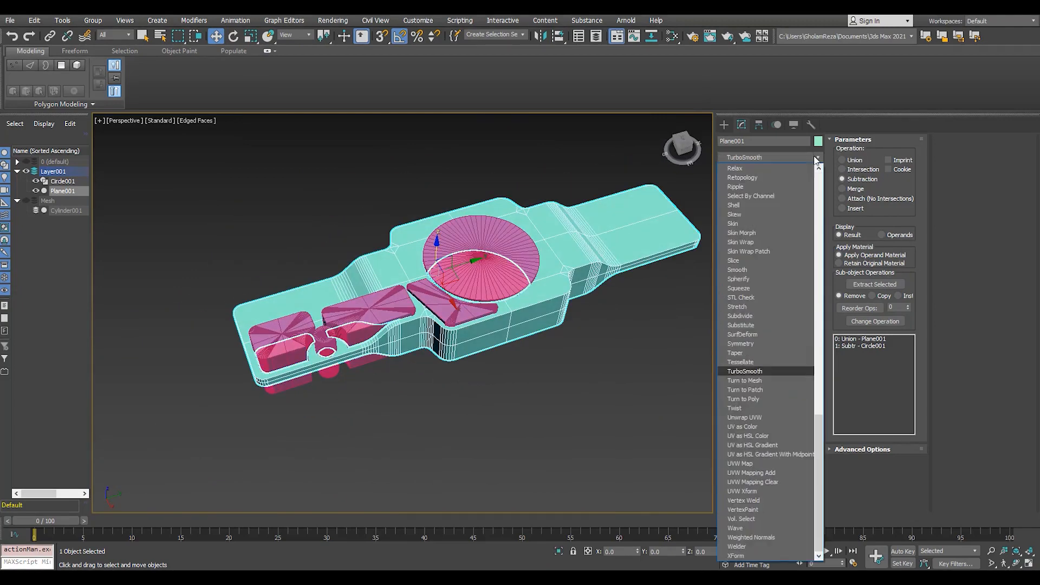
key(Return)
Slice the plate lengthwise with a Slice plane rotated 90° about Y, remove the bottom side, and collapse to Editable Poly.
alt+middle_drag(632, 185, 568, 270)
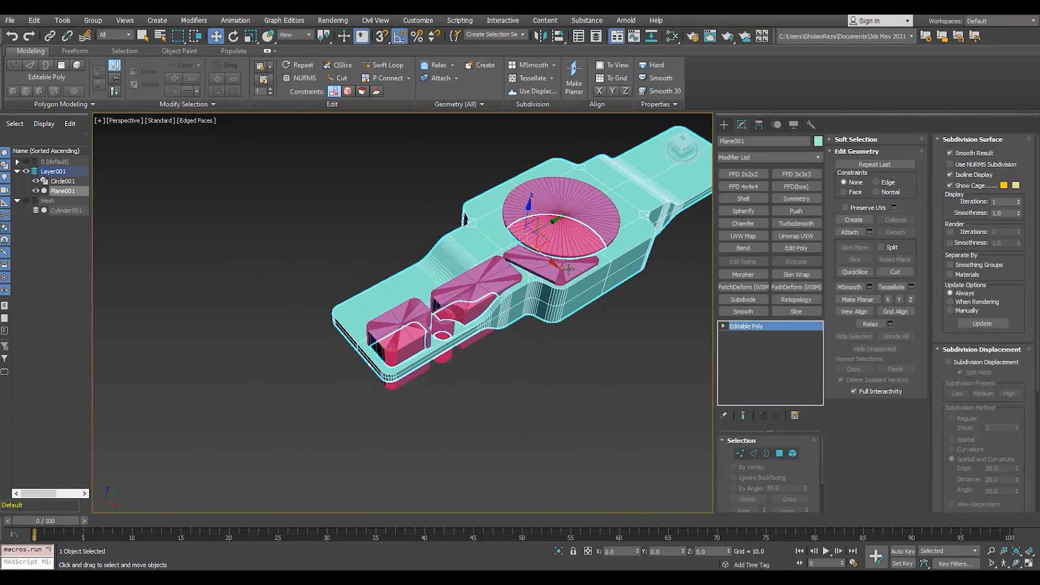
click(815, 314)
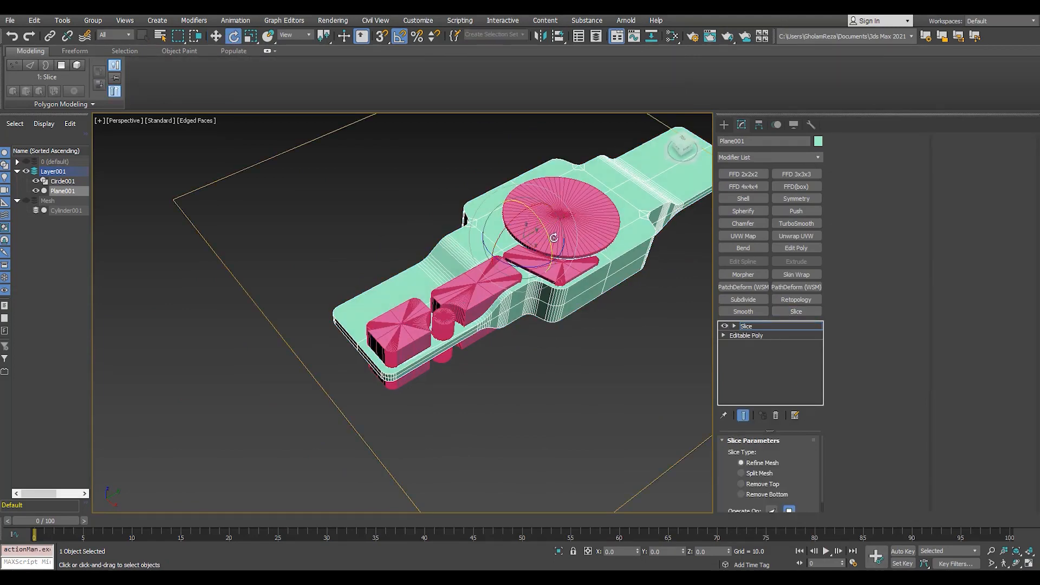
drag(554, 238, 576, 272)
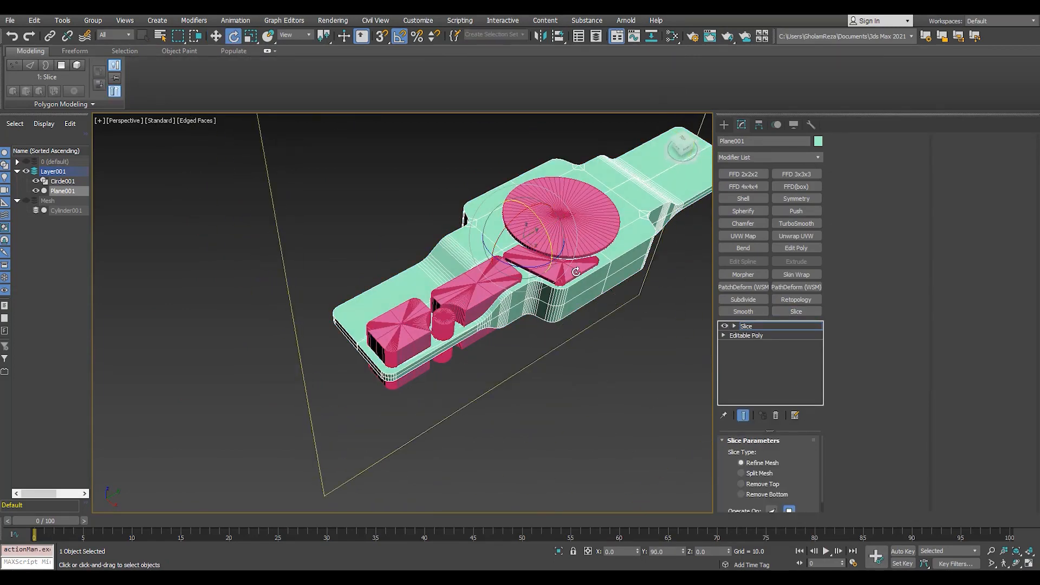
click(753, 483)
click(753, 493)
alt+middle_drag(466, 244, 412, 239)
alt+middle_drag(587, 291, 531, 287)
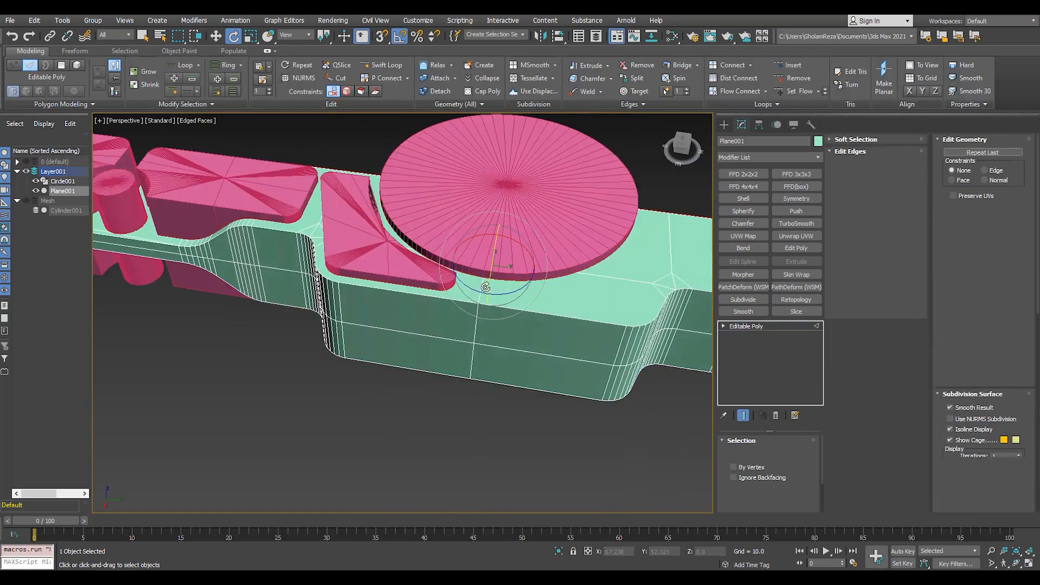
Try to isolate one end of the half plate using its middle cross edges and element selection.
key(F3)
scroll(414, 479, up, 3)
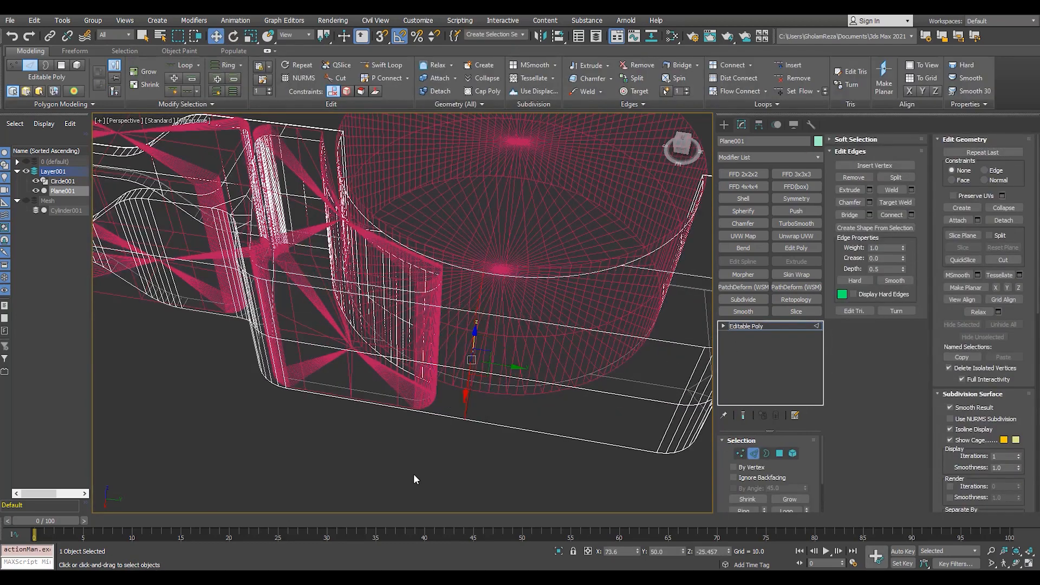
key(ctrl+z)
key(ctrl+z)
double_click(471, 346)
right_click(471, 346)
click(453, 374)
key(5)
click(537, 356)
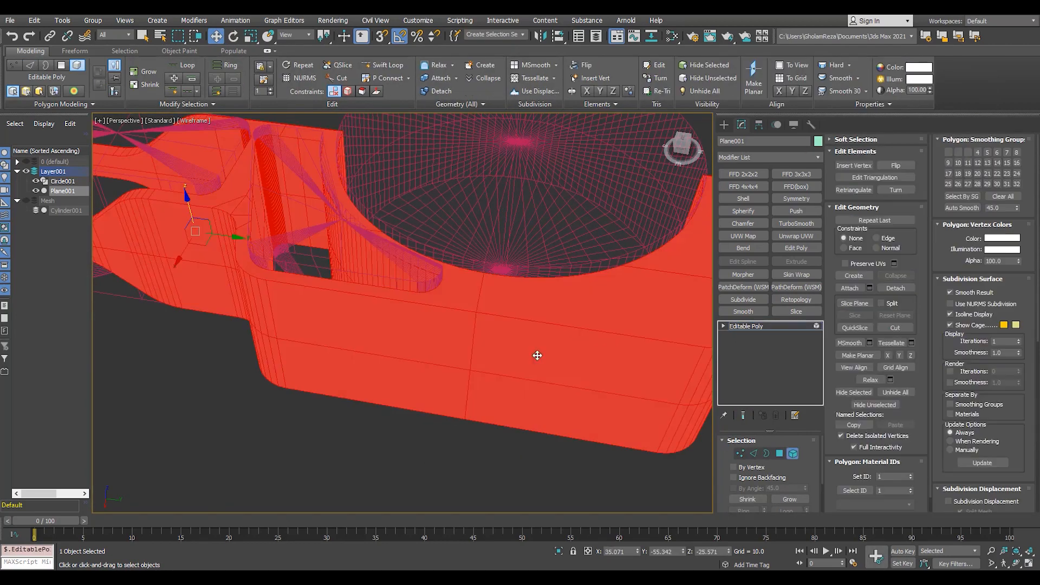
Try to select the far end's vertices in the top view and check the circular cutout's edge near the middle line.
scroll(537, 356, down, 5)
middle_drag(531, 362, 389, 340)
key(1)
drag(653, 221, 370, 390)
key(t)
scroll(355, 279, down, 2)
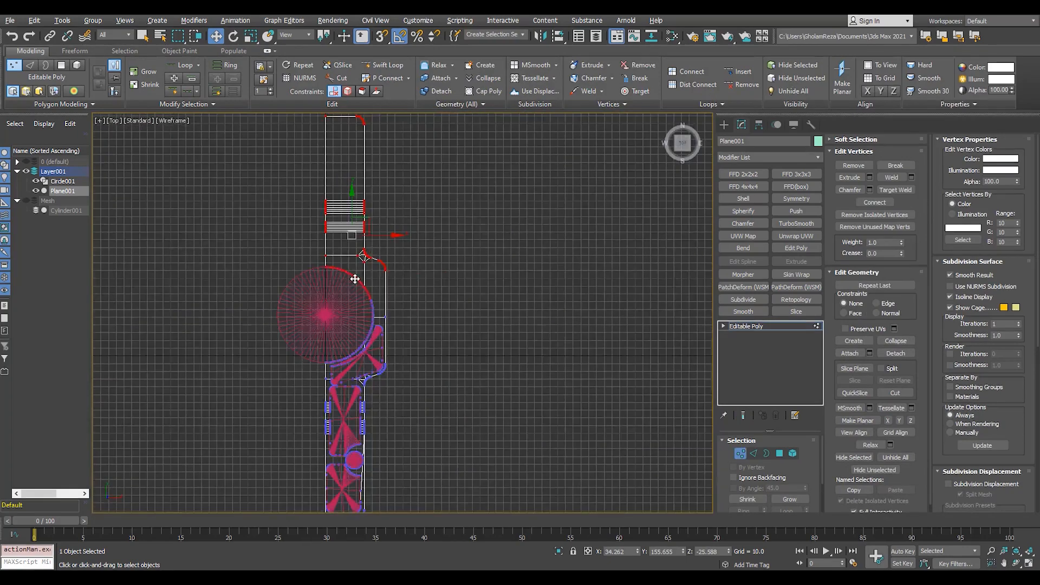
middle_drag(355, 279, 360, 349)
drag(506, 128, 197, 317)
drag(217, 385, 218, 386)
scroll(490, 370, up, 15)
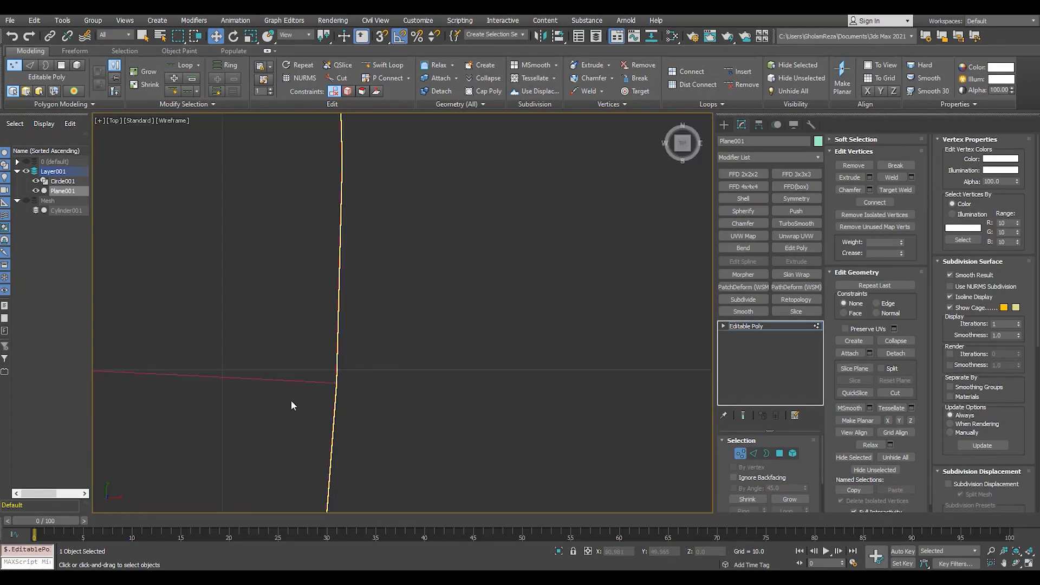
scroll(430, 338, down, 3)
drag(268, 367, 269, 369)
scroll(319, 363, up, 4)
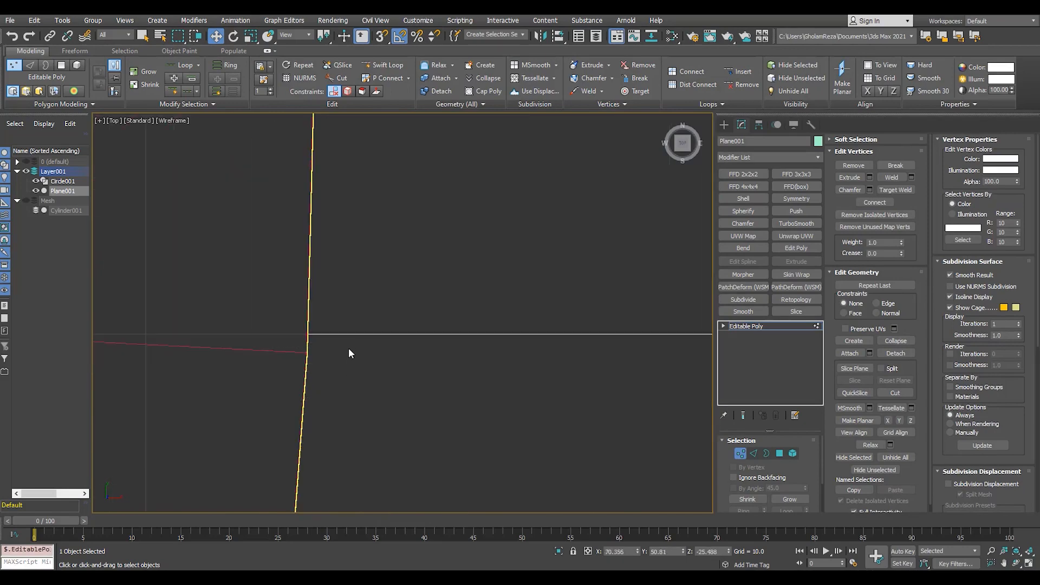
scroll(333, 318, down, 3)
Slice the plate crosswise at Y 50 with a rotated Slice plane to remove the end without pockets.
click(738, 327)
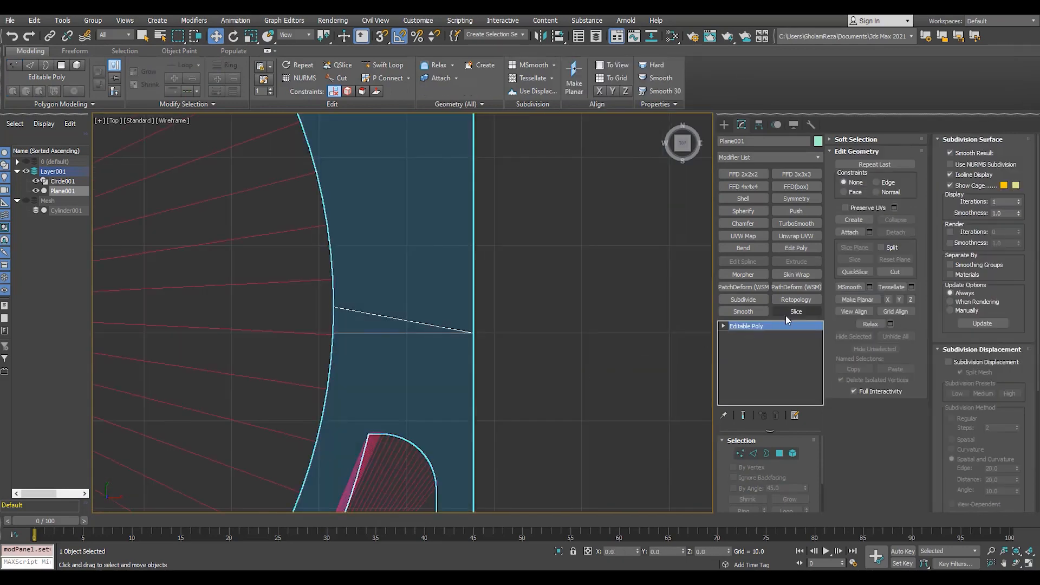
click(787, 313)
click(742, 325)
scroll(473, 312, down, 9)
scroll(473, 315, up, 2)
key(e)
drag(429, 365, 514, 330)
key(w)
key(s)
key(s)
scroll(514, 330, up, 4)
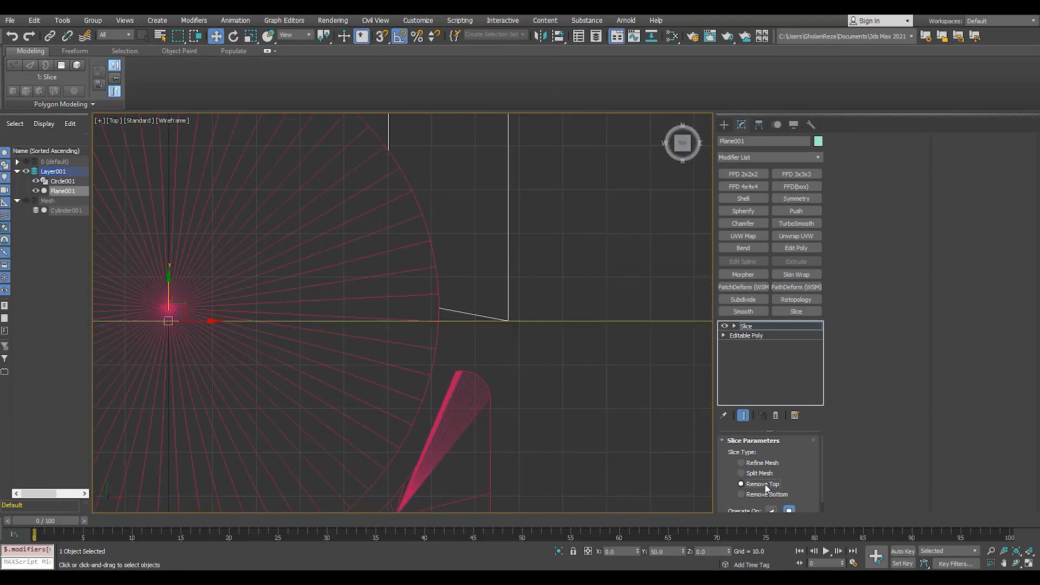
Collapse the sliced plate to Editable Poly and hide the Circle001 cutter.
key(p)
alt+middle_drag(446, 355, 292, 332)
scroll(409, 302, up, 5)
key(F3)
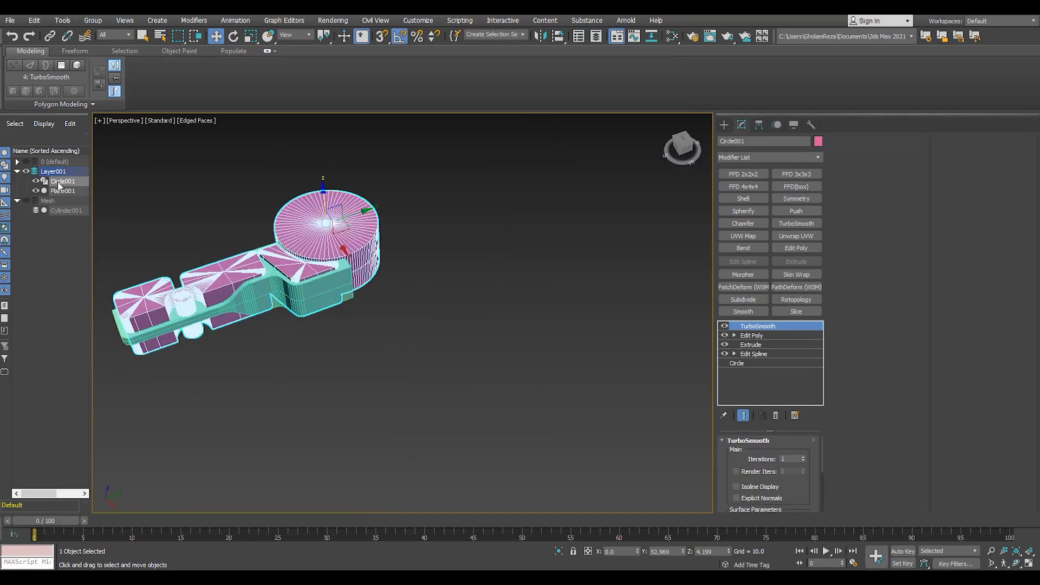
key(alt+q)
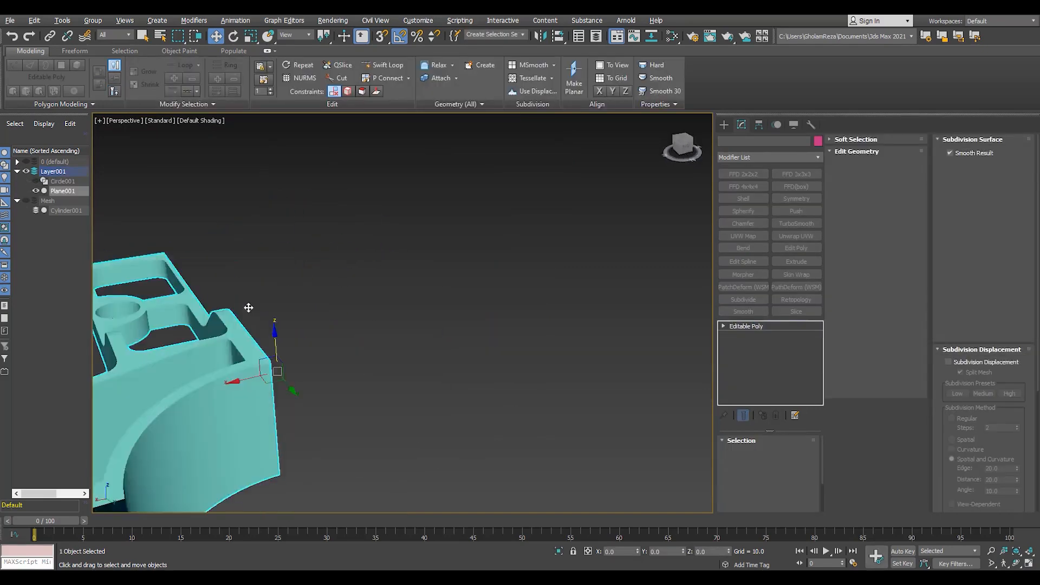
alt+middle_drag(248, 308, 780, 326)
key(F4)
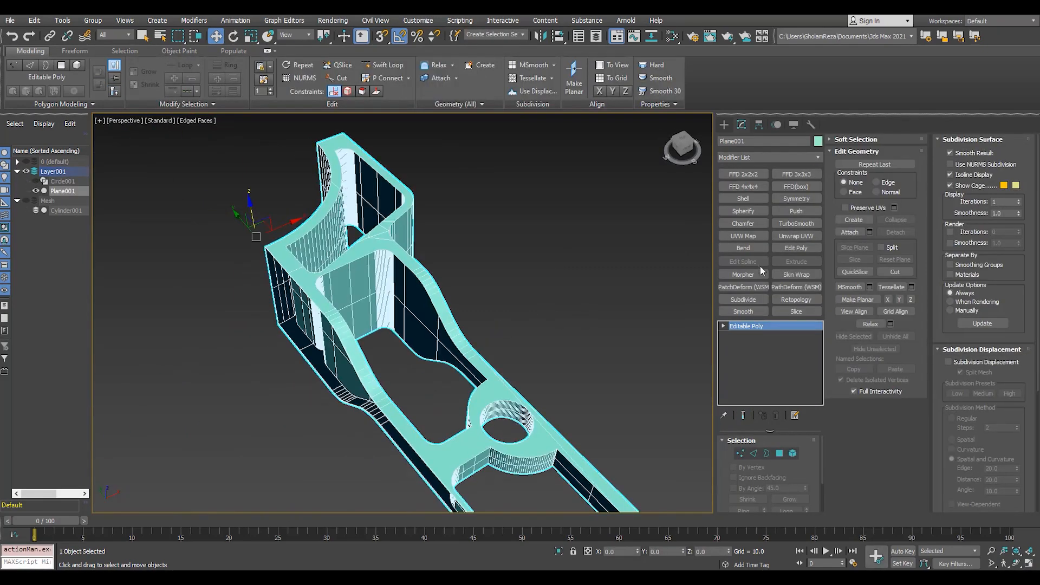
Subdivide the plate in Variable Curvature mode and remesh it with ReForm Retopology at a face count of 10000.
click(744, 299)
click(753, 501)
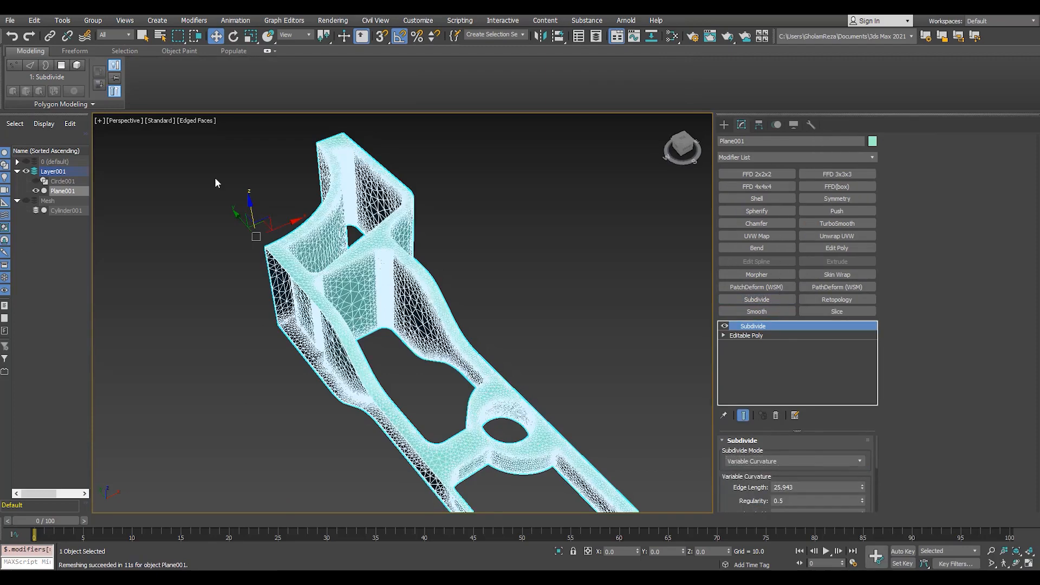
click(796, 299)
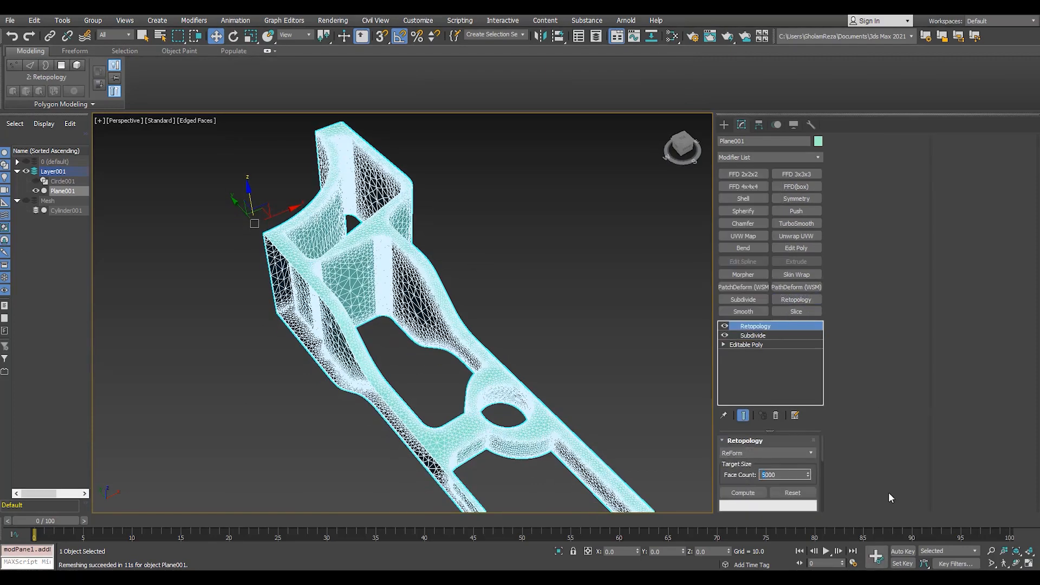
text(10000)
key(Return)
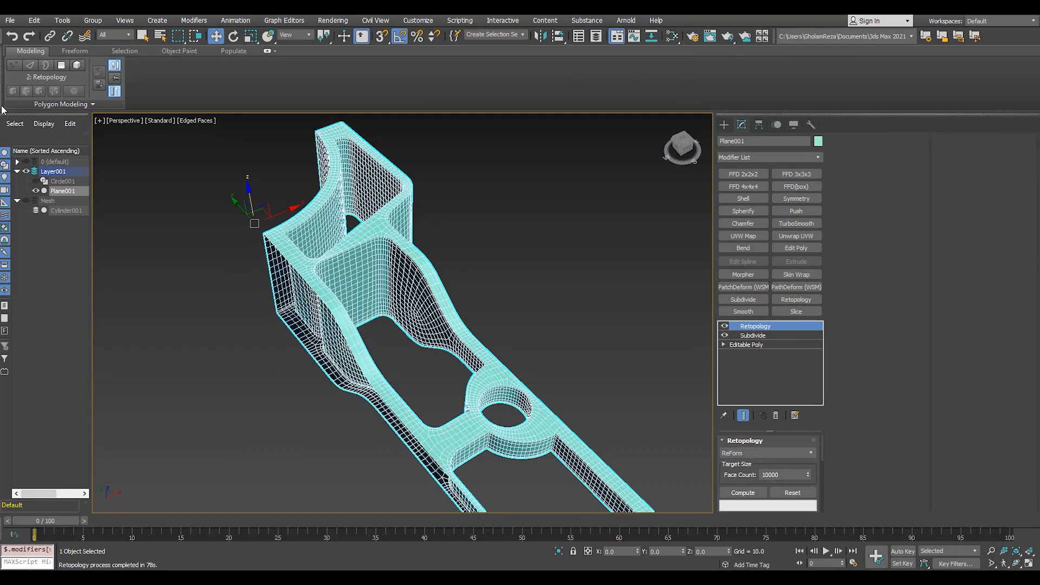
Preview the retopologized plate's shading with a TurboSmooth modifier and remove the modifier.
scroll(231, 343, up, 10)
key(F4)
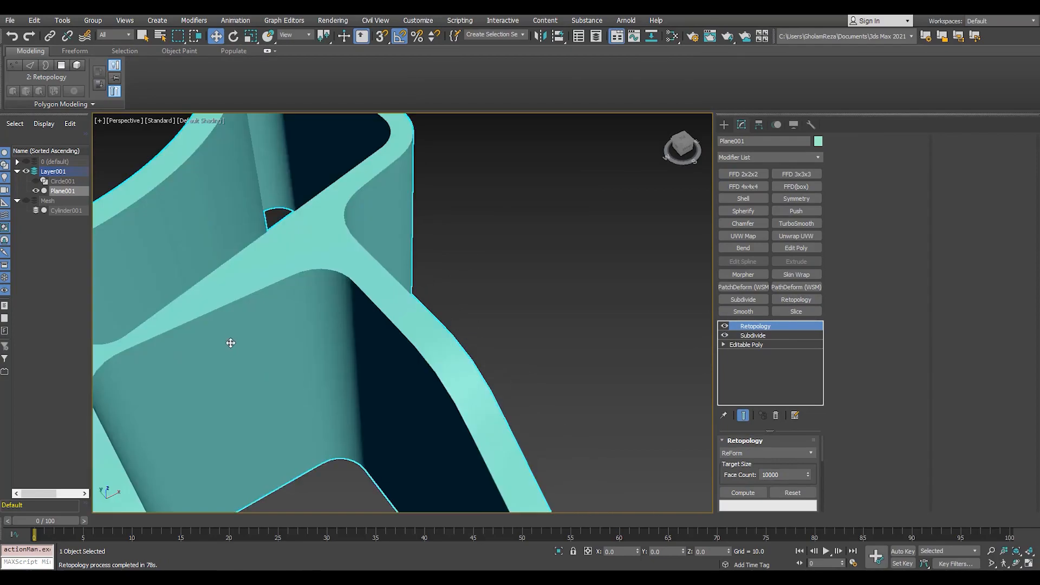
scroll(231, 343, down, 3)
click(789, 225)
scroll(323, 267, down, 5)
alt+middle_drag(323, 267, 368, 355)
scroll(352, 310, up, 6)
scroll(374, 331, down, 6)
scroll(369, 355, up, 2)
key(F4)
click(776, 416)
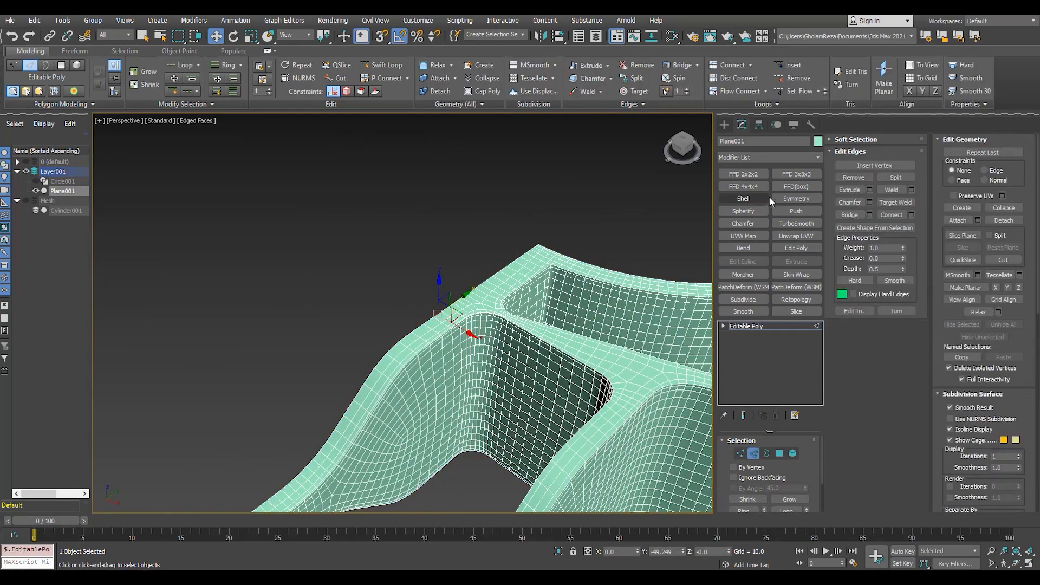
Mirror the plate lengthwise with an X-axis Symmetry modifier and a weld threshold of 0.01.
click(797, 198)
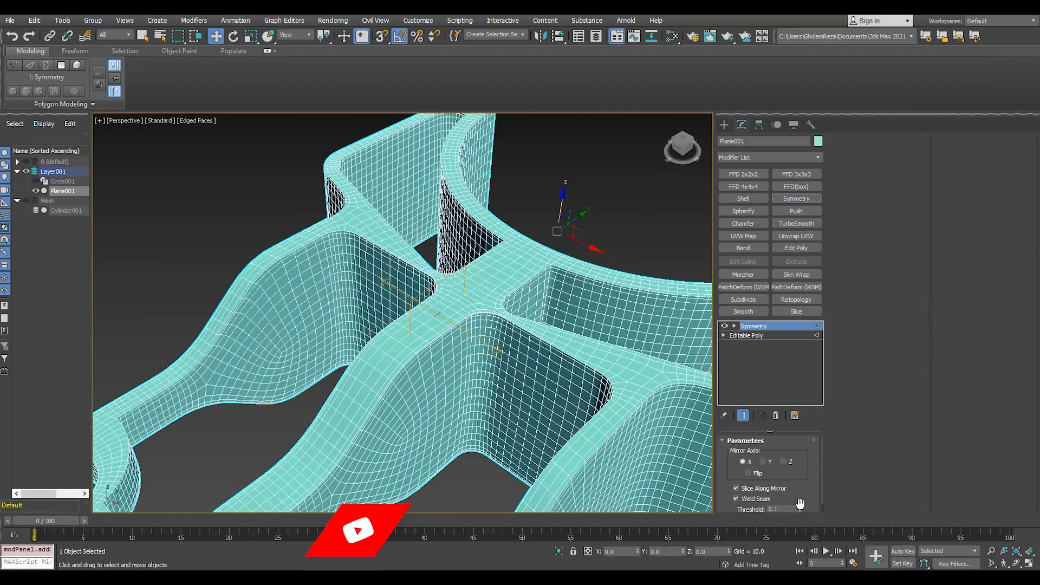
key(z)
alt+middle_drag(668, 407, 615, 386)
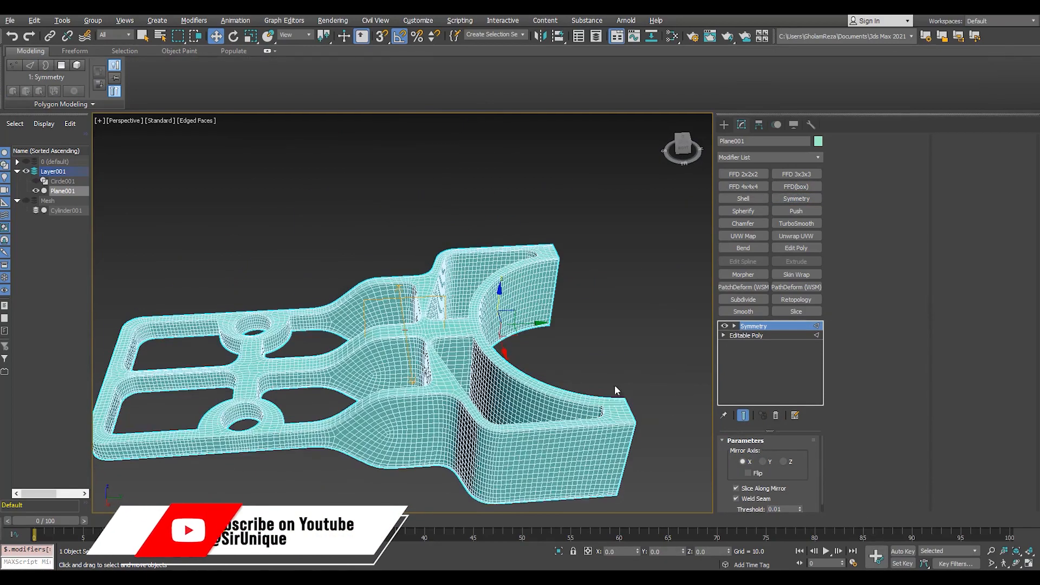
Mirror the part across its cut end with a flipped Y-axis Symmetry modifier and collapse it to Editable Poly.
click(757, 337)
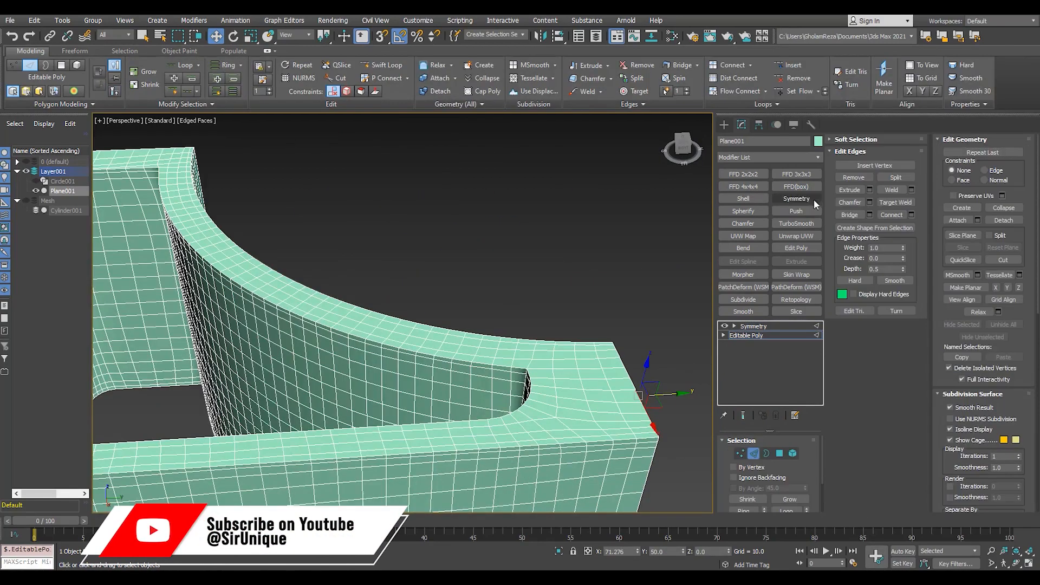
click(797, 198)
click(763, 462)
click(748, 473)
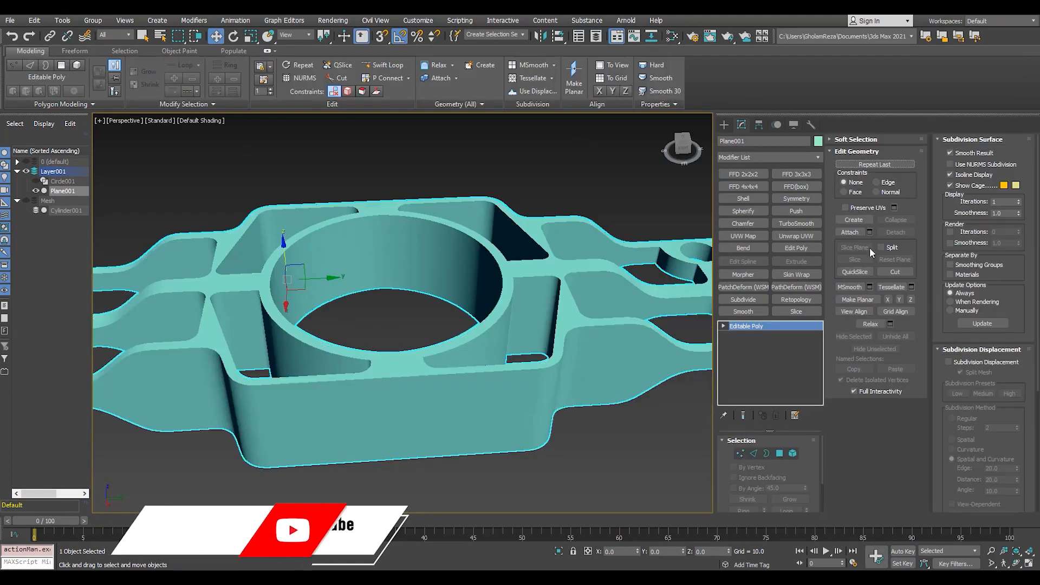
Preview the completed part with a TurboSmooth modifier and inspect its edges and pockets.
click(797, 223)
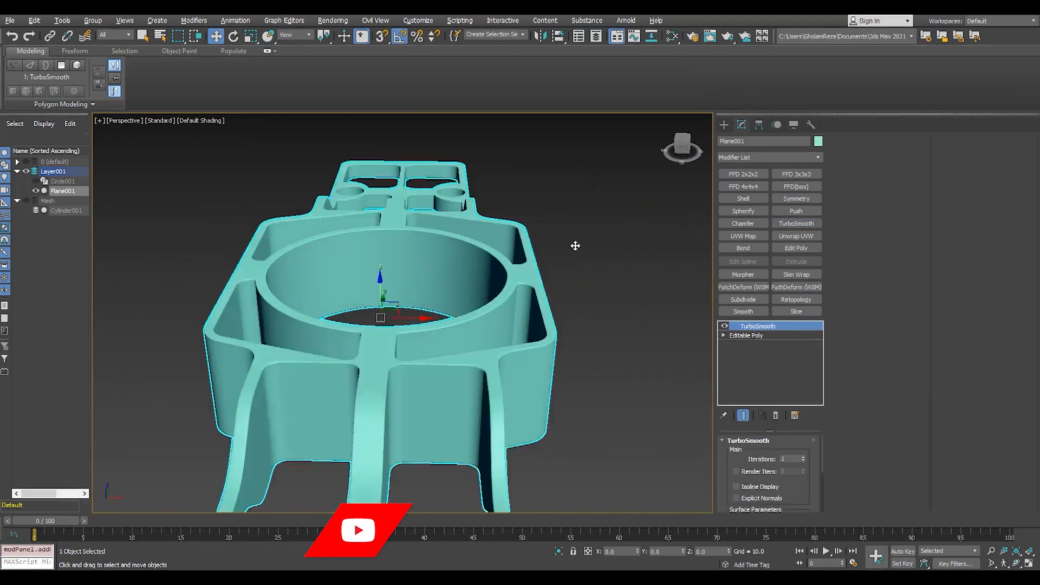
alt+middle_drag(575, 246, 450, 314)
scroll(480, 253, up, 8)
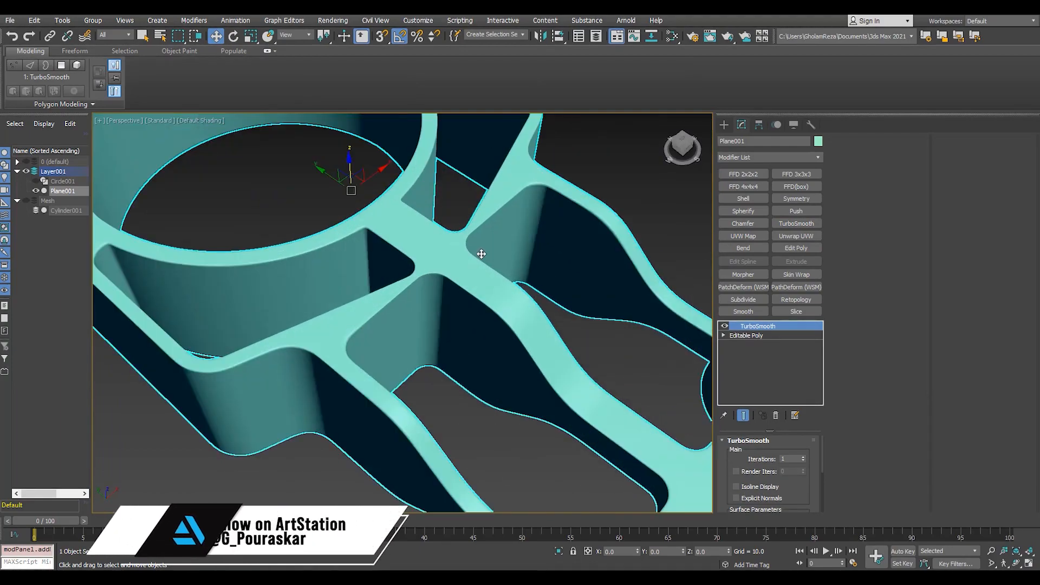
middle_drag(481, 253, 470, 297)
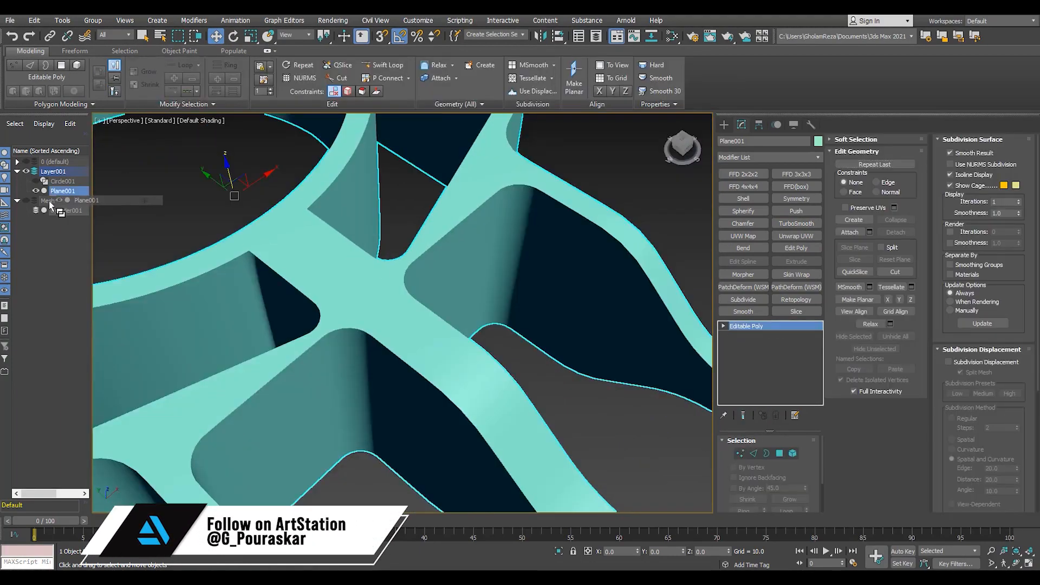
Move Plane001 into the Mesh layer, hide Layer001, and show the Mesh layer.
drag(50, 202, 49, 201)
click(17, 171)
click(26, 171)
click(26, 181)
scroll(387, 267, down, 10)
alt+middle_drag(418, 268, 377, 258)
scroll(375, 252, up, 6)
Move the plate along X to about 200.9 and unhide Cylinder001 beside it.
click(390, 299)
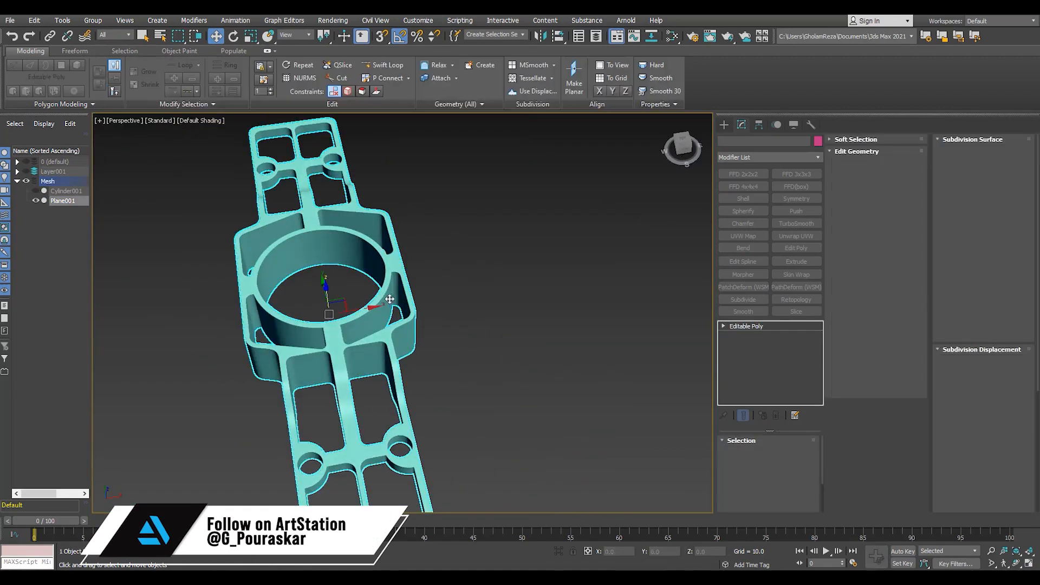
drag(375, 306, 572, 275)
click(36, 192)
scroll(542, 277, down, 7)
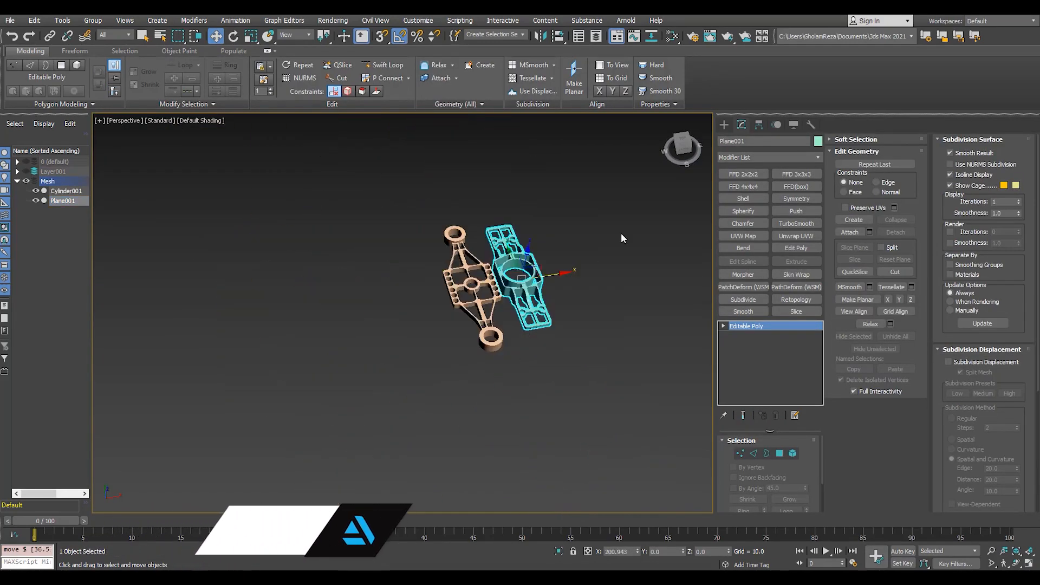
Select Cylinder001 and Plane001 together and assign both the same grey-blue material.
drag(623, 237, 439, 317)
scroll(513, 304, up, 5)
key(m)
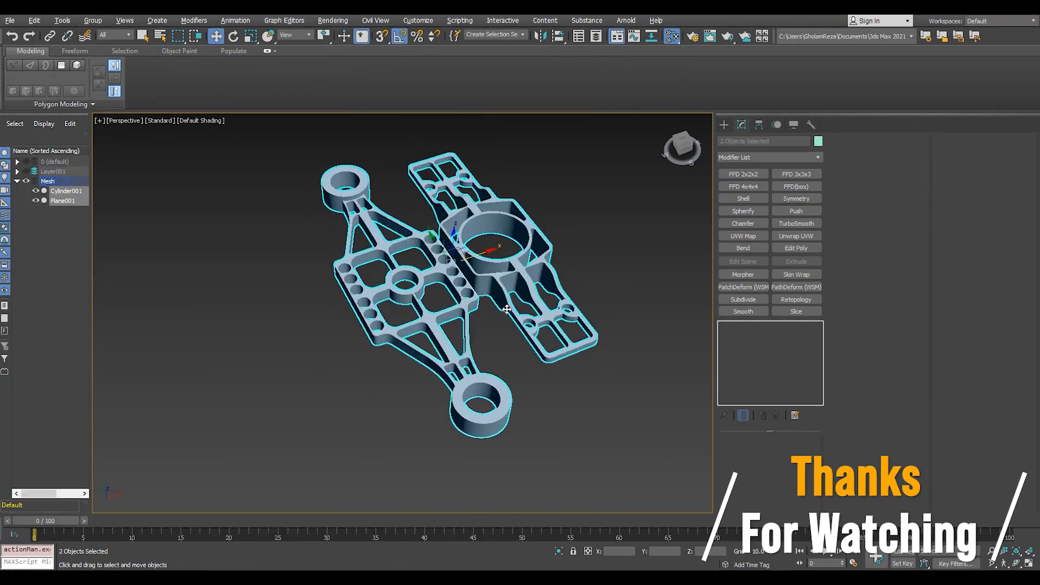
scroll(564, 297, up, 4)
alt+middle_drag(563, 297, 614, 274)
drag(615, 271, 390, 320)
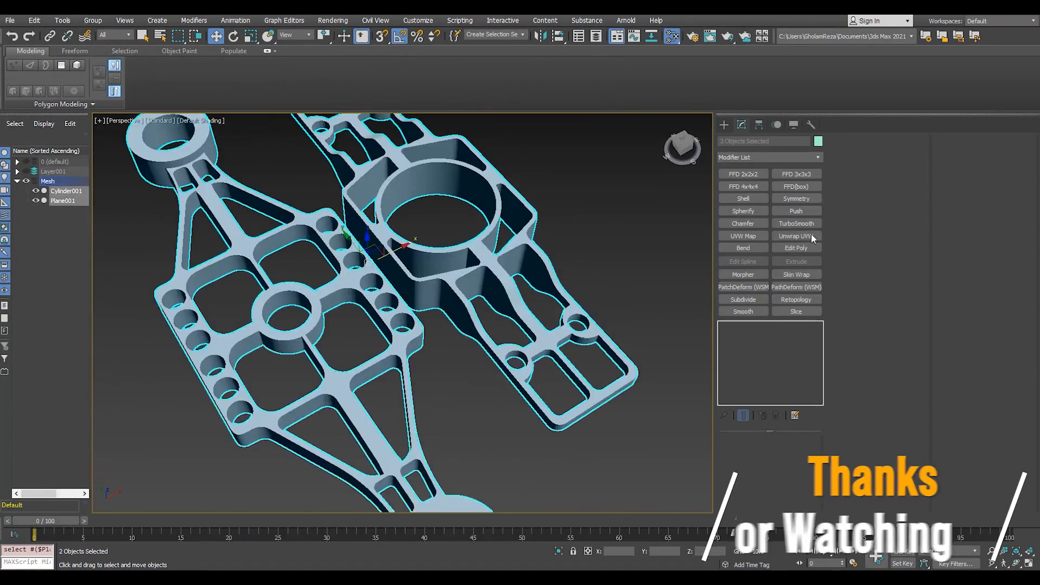